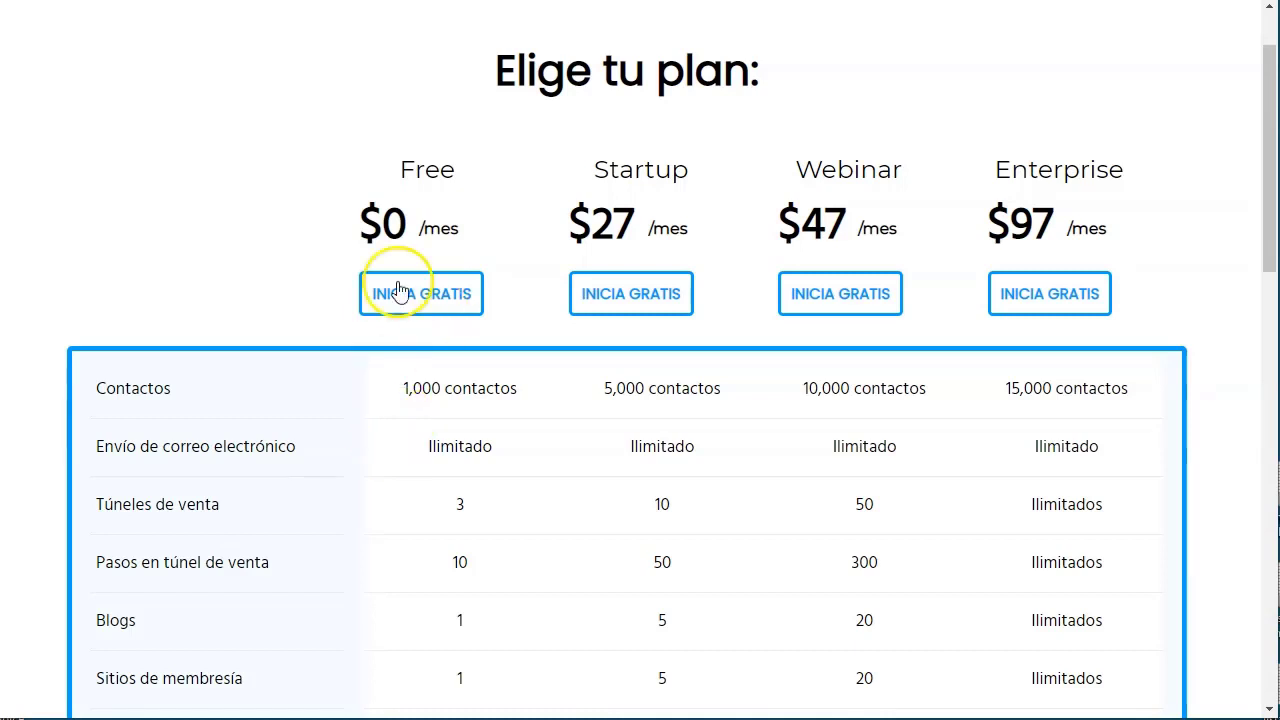
Examine the Free plan's limits in the comparison table, from contacts and email sending to sales funnels, funnel steps, blogs and membership sites
{"action": "scroll", "coordinate": [380, 380], "scroll_direction": "down", "scroll_amount": 2}
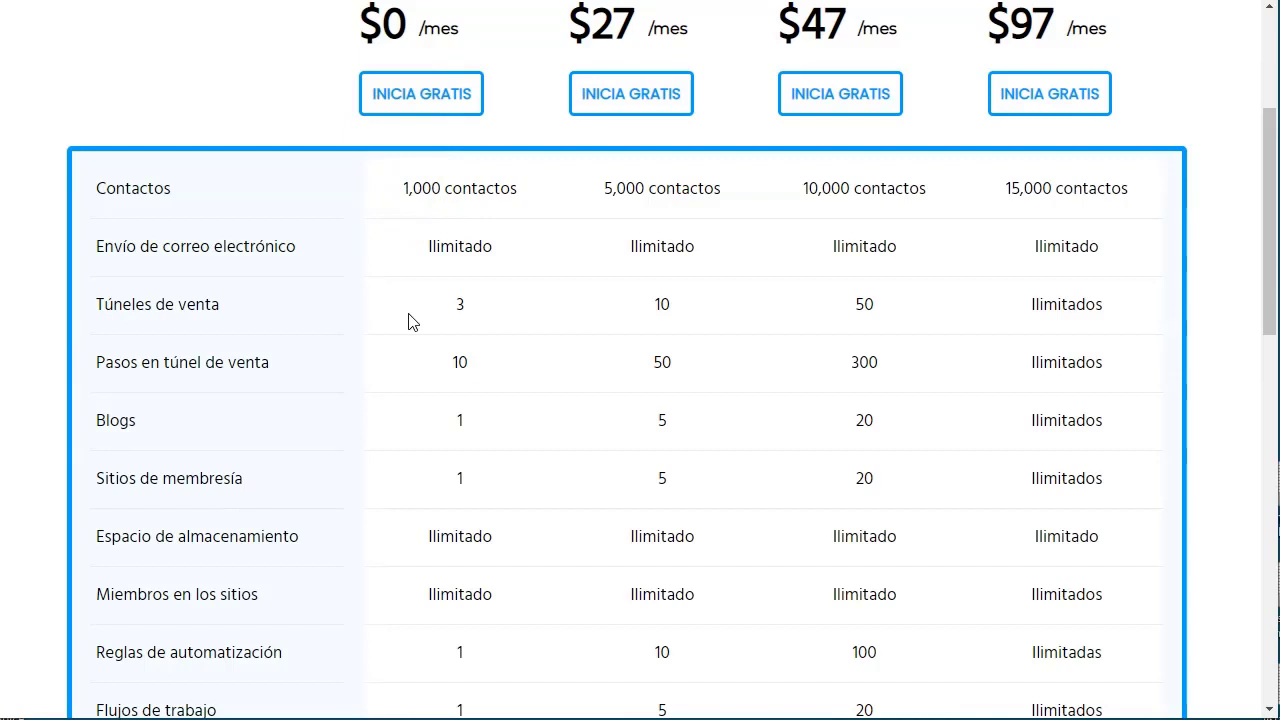
{"action": "double_click", "coordinate": [446, 247]}
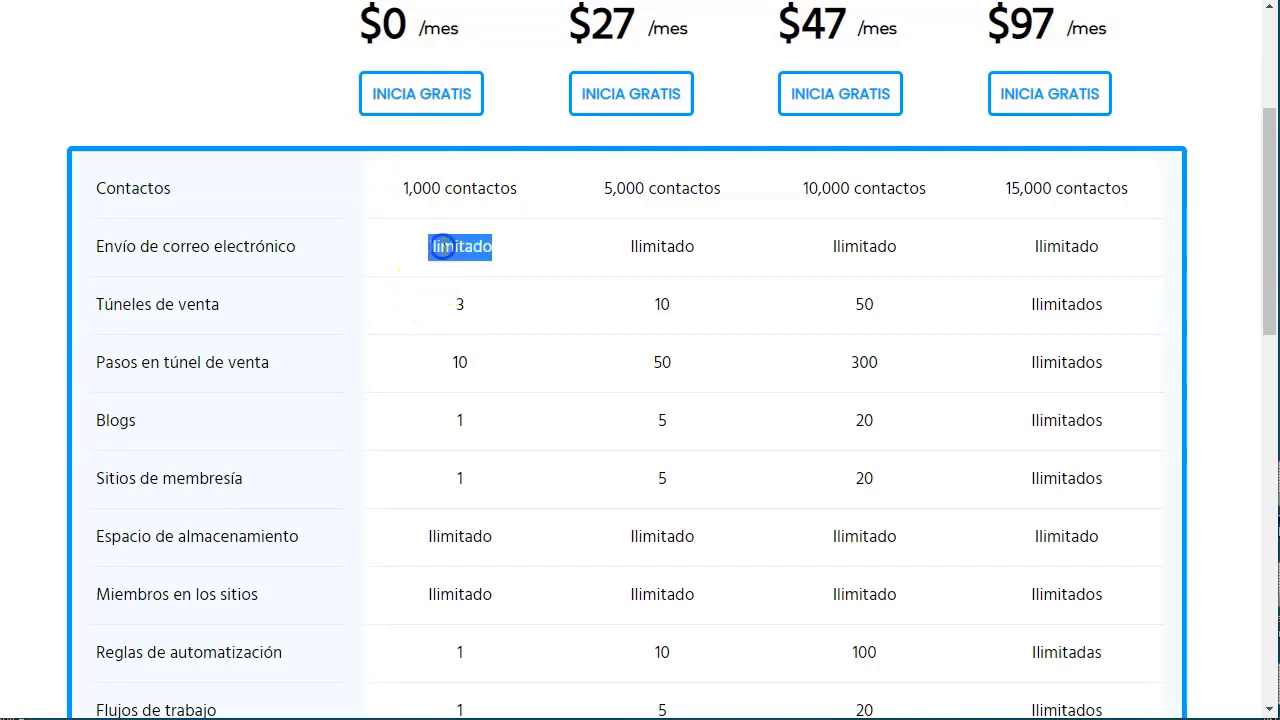
{"action": "left_click", "coordinate": [390, 268]}
{"action": "left_click", "coordinate": [391, 200]}
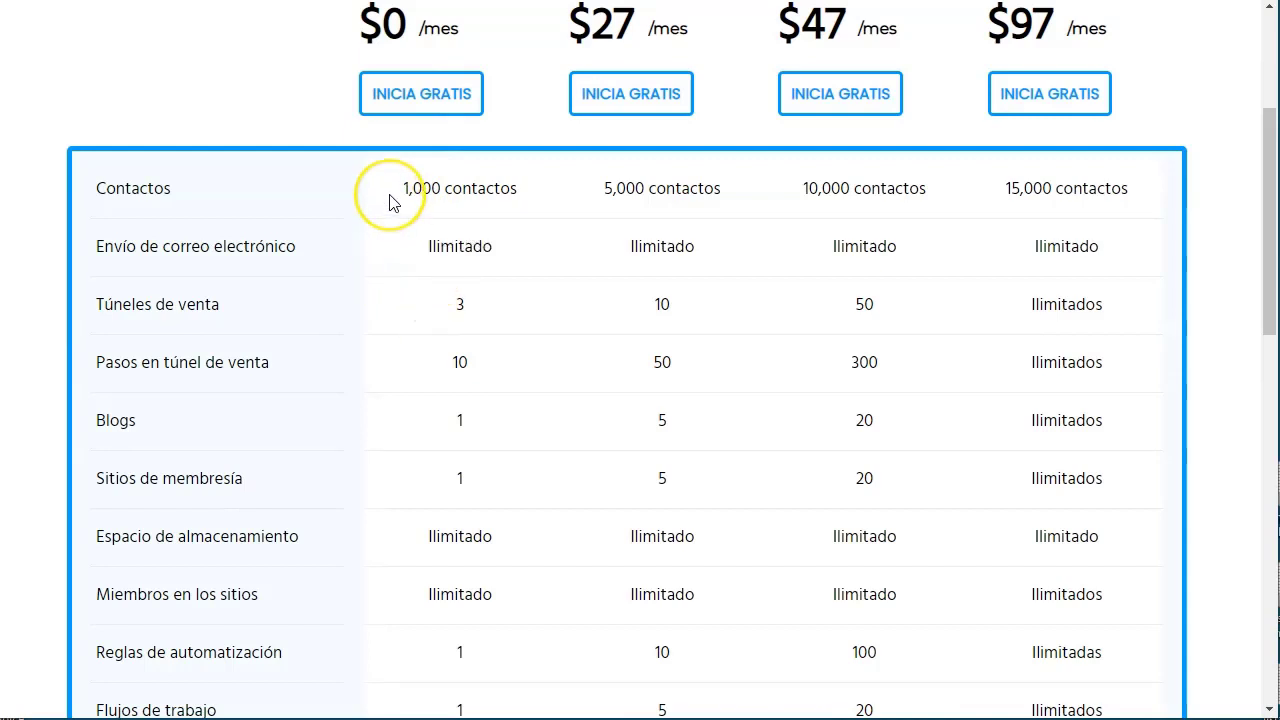
{"action": "left_click", "coordinate": [437, 305]}
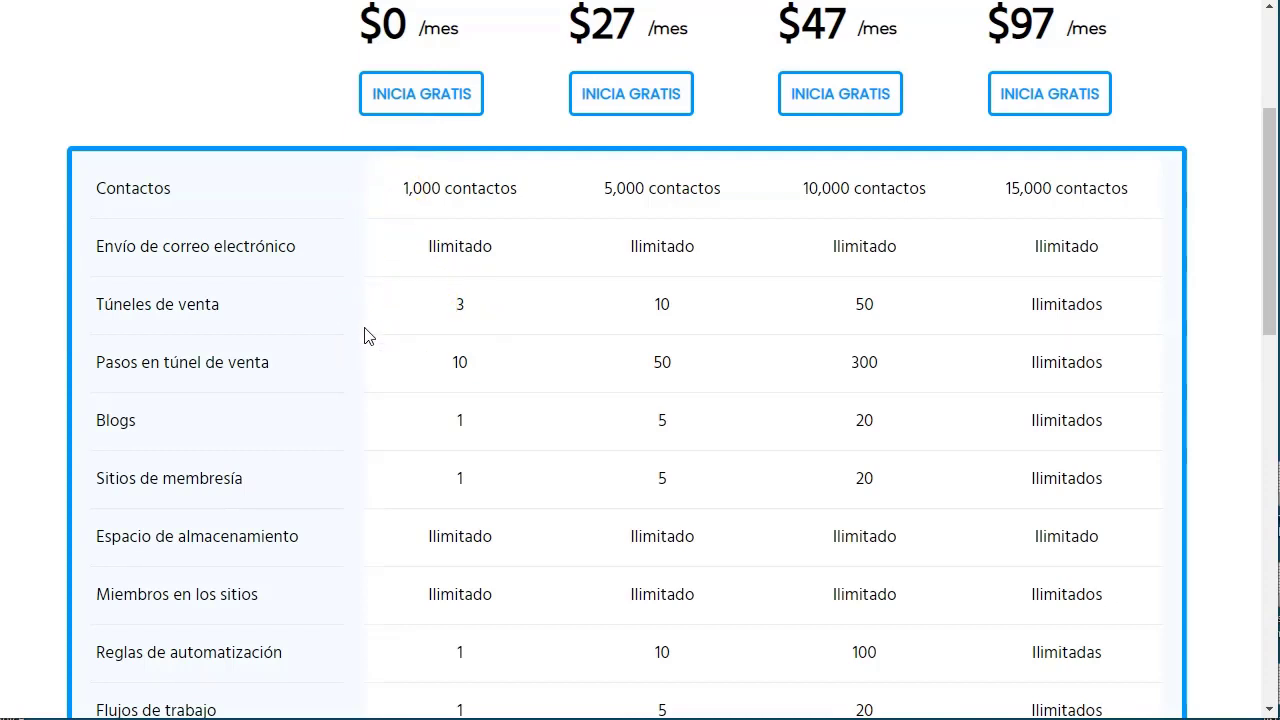
{"action": "scroll", "coordinate": [364, 336], "scroll_direction": "down", "scroll_amount": 1}
{"action": "left_click", "coordinate": [451, 249]}
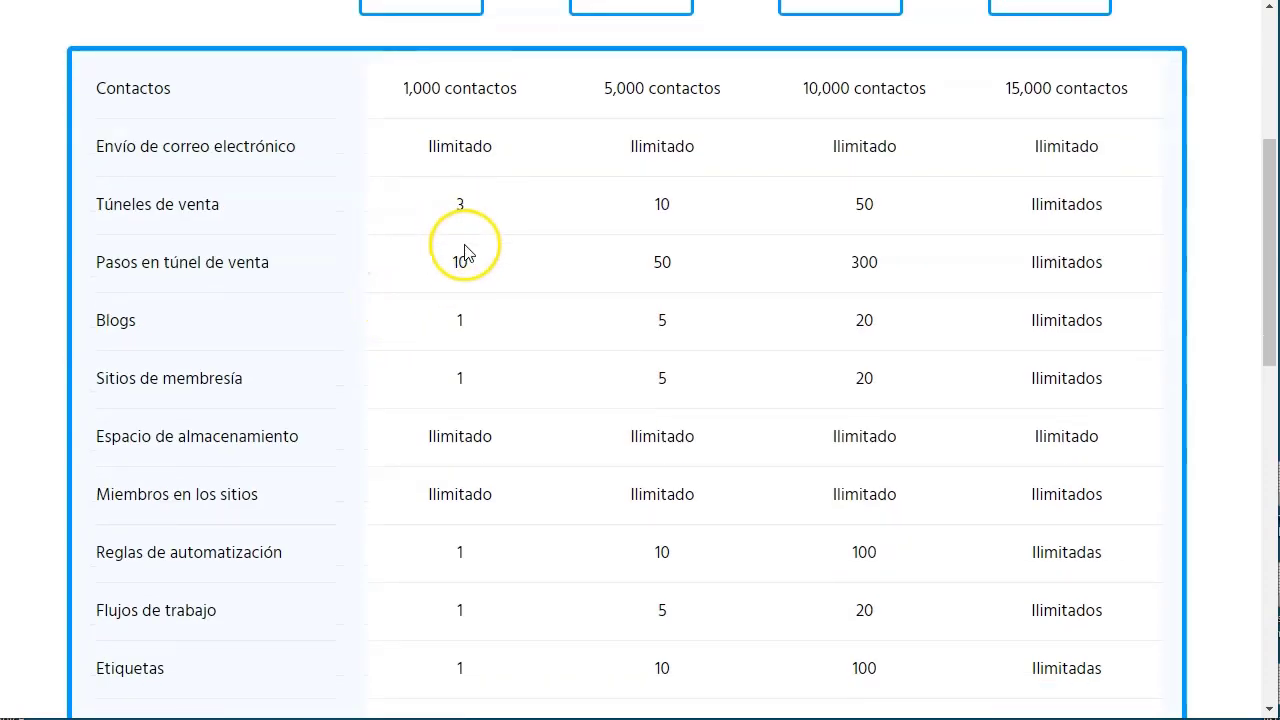
{"action": "double_click", "coordinate": [456, 262]}
{"action": "left_click", "coordinate": [422, 276]}
{"action": "scroll", "coordinate": [423, 283], "scroll_direction": "down", "scroll_amount": 1}
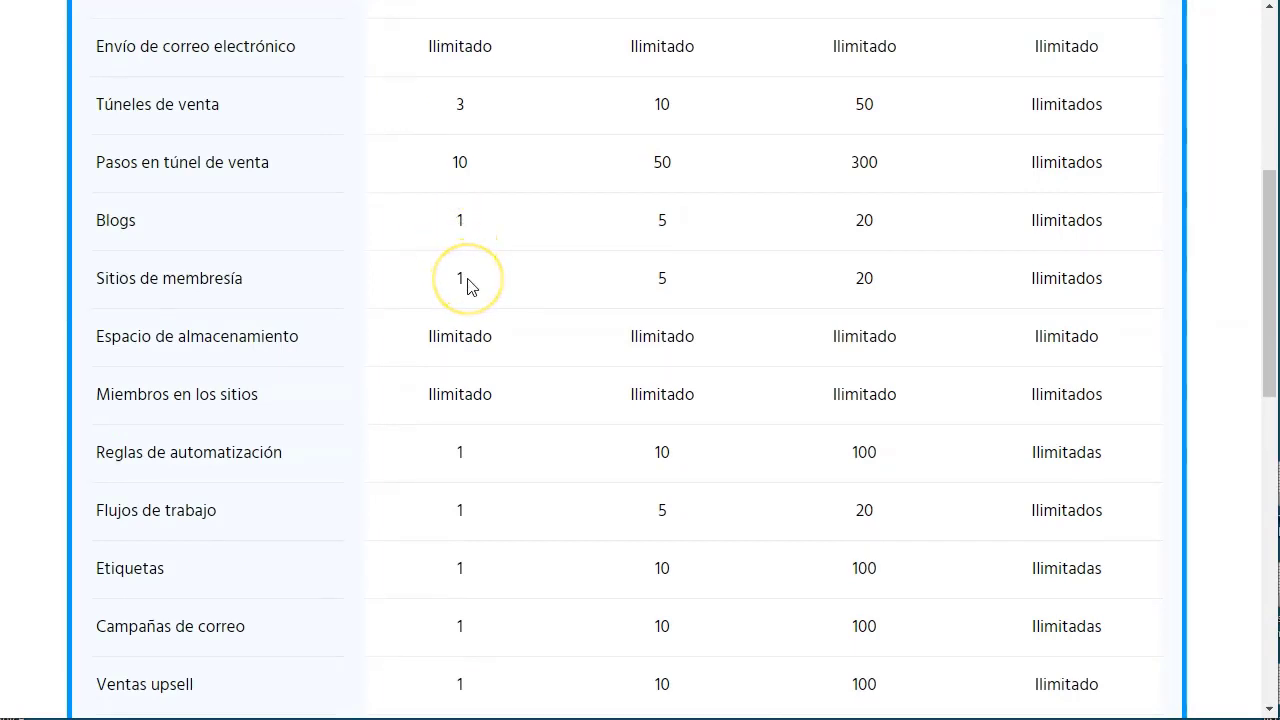
{"action": "scroll", "coordinate": [467, 287], "scroll_direction": "down", "scroll_amount": 1}
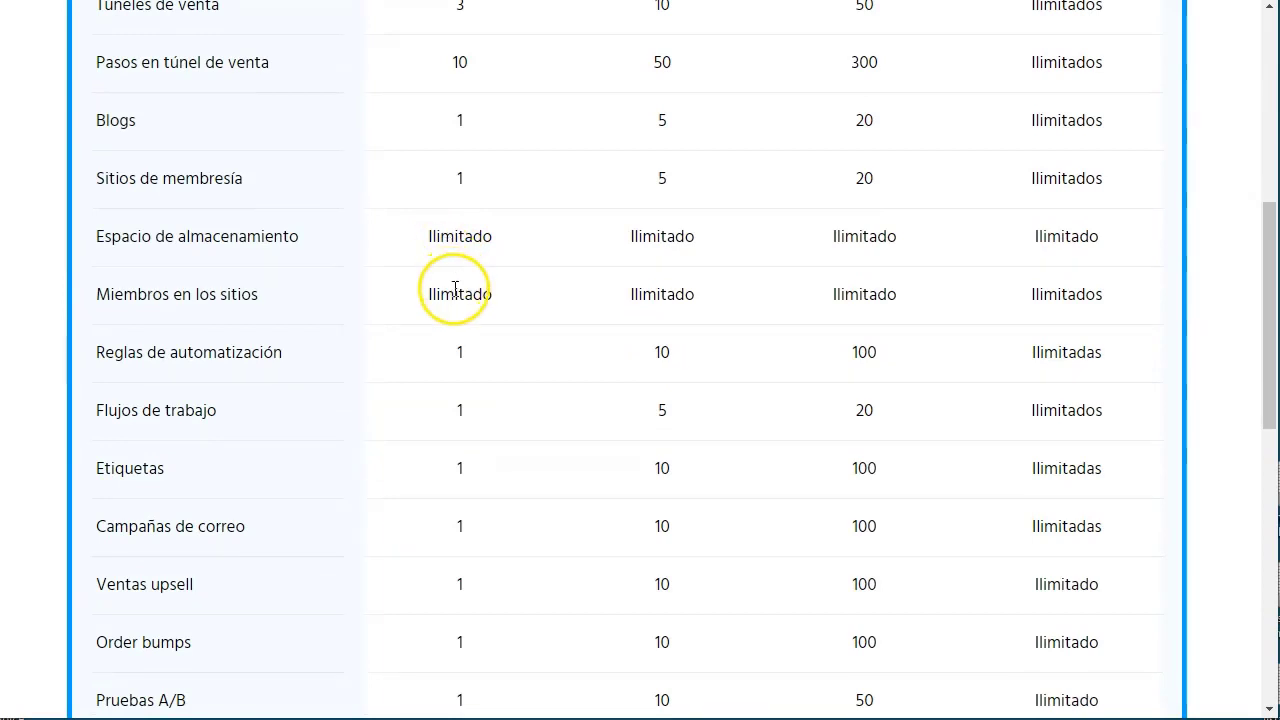
{"action": "double_click", "coordinate": [463, 180]}
{"action": "scroll", "coordinate": [463, 177], "scroll_direction": "up", "scroll_amount": 2}
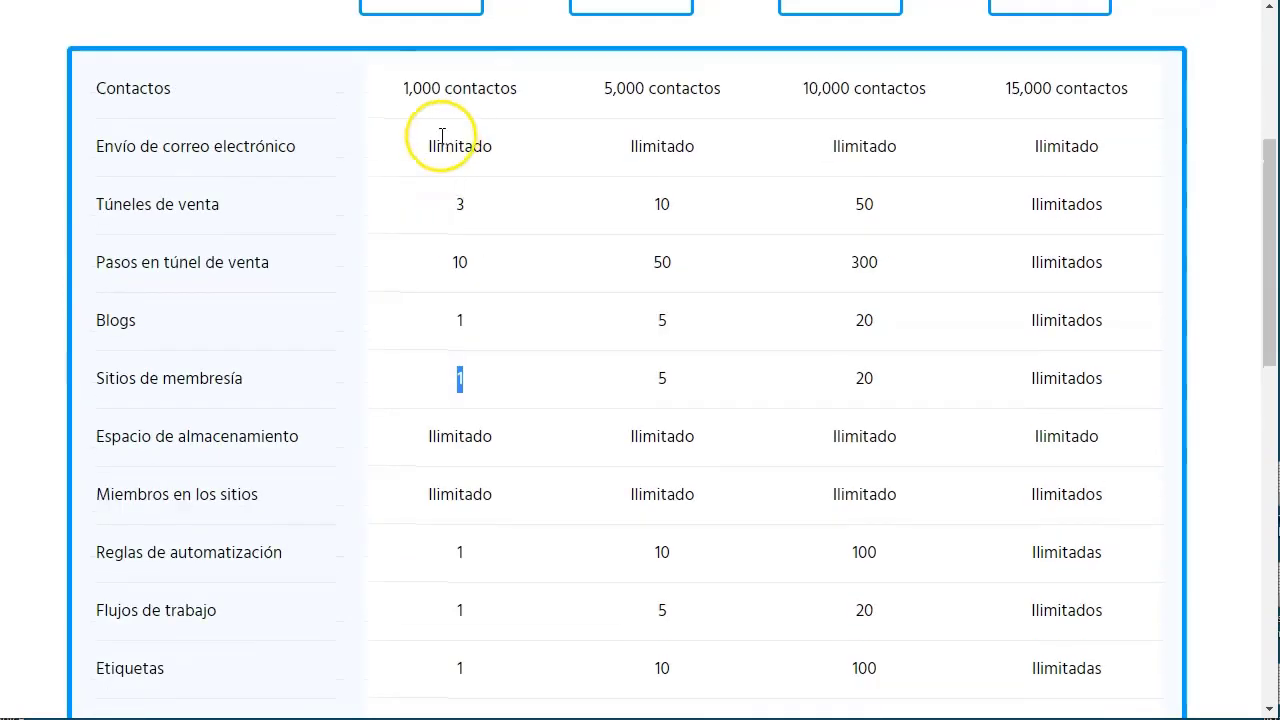
{"action": "scroll", "coordinate": [471, 114], "scroll_direction": "down", "scroll_amount": 1}
{"action": "scroll", "coordinate": [451, 294], "scroll_direction": "down", "scroll_amount": 1}
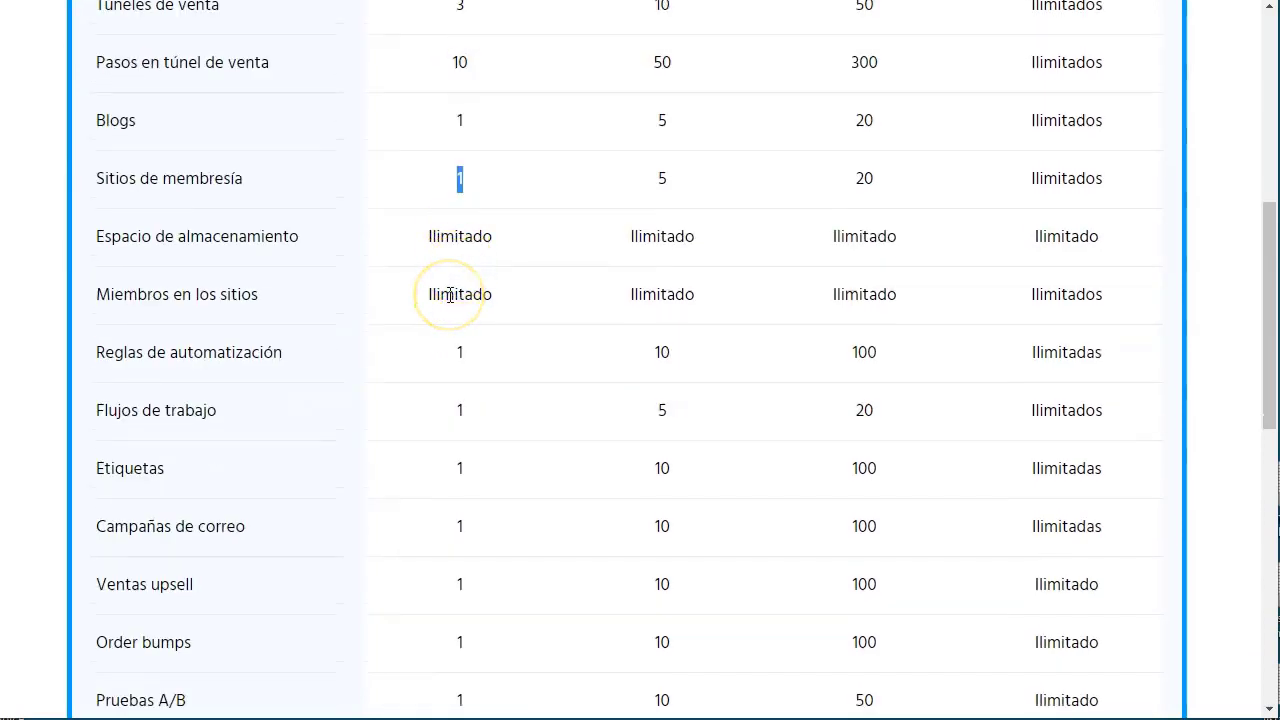
Review the remaining rows of the plan comparison table, from automation rules through payment integrations, support and coaching
{"action": "scroll", "coordinate": [443, 294], "scroll_direction": "down", "scroll_amount": 2}
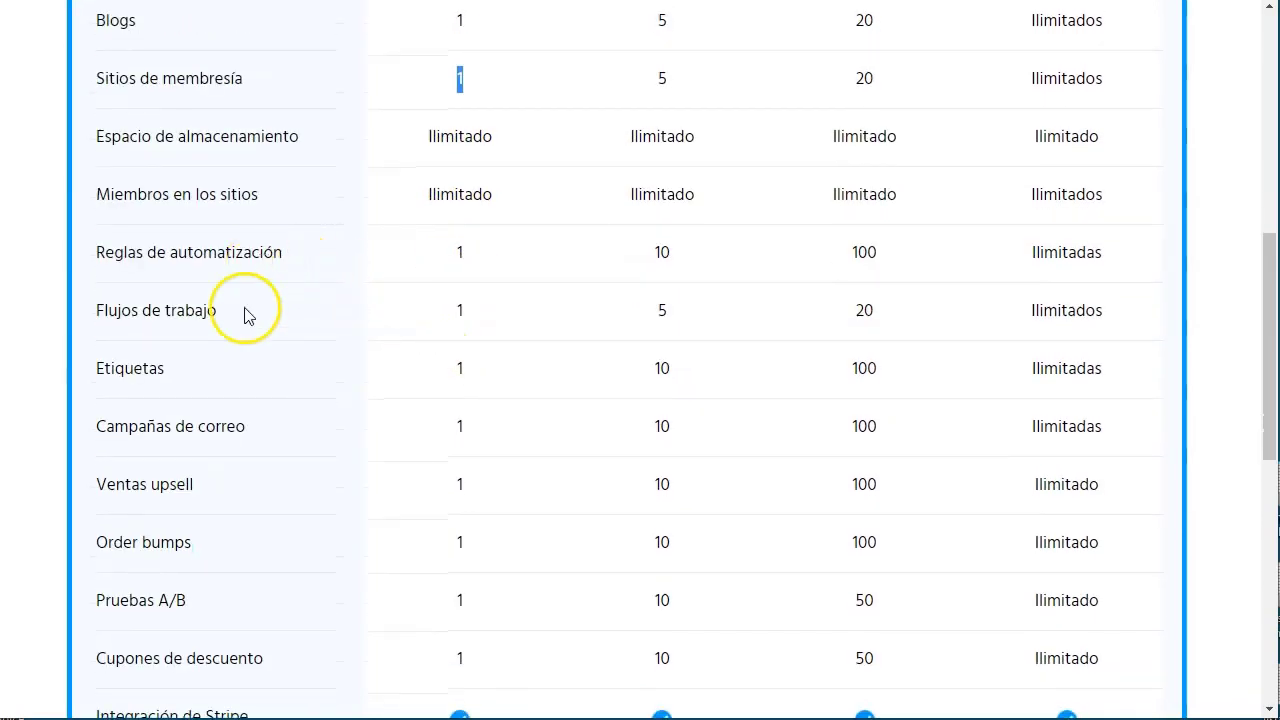
{"action": "scroll", "coordinate": [291, 380], "scroll_direction": "down", "scroll_amount": 2}
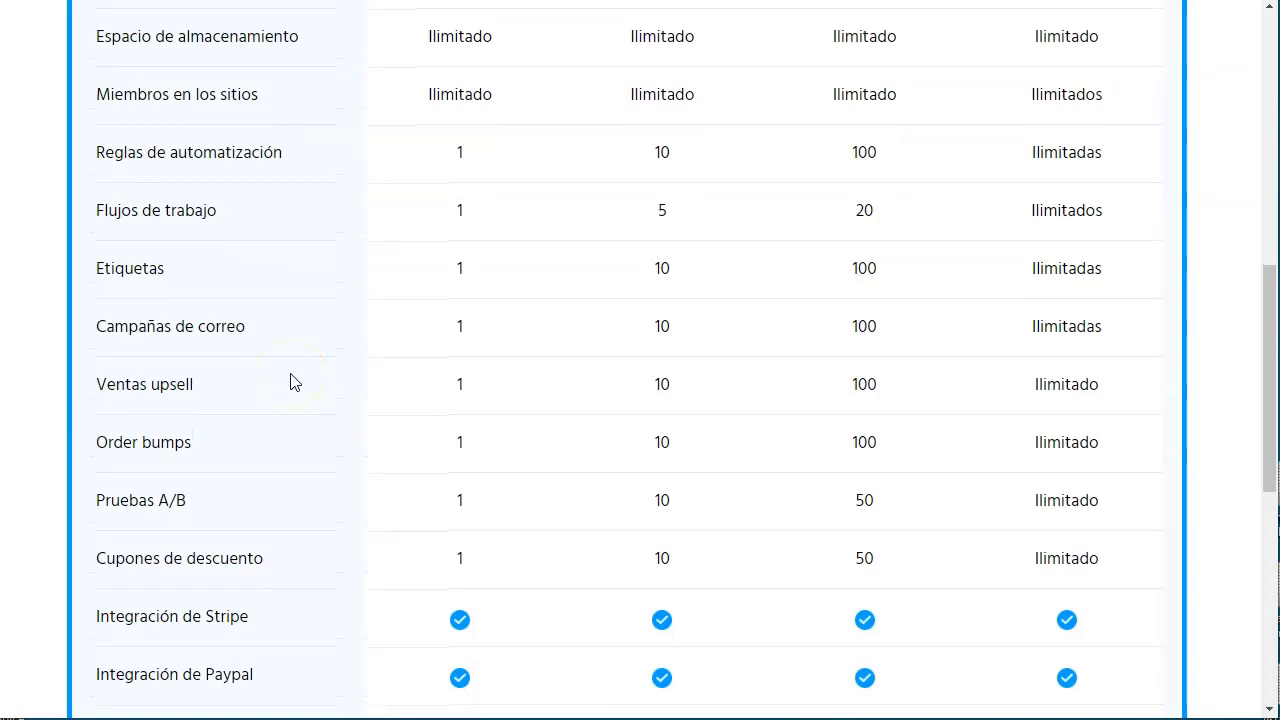
{"action": "scroll", "coordinate": [289, 380], "scroll_direction": "down", "scroll_amount": 2}
{"action": "scroll", "coordinate": [286, 383], "scroll_direction": "down", "scroll_amount": 4}
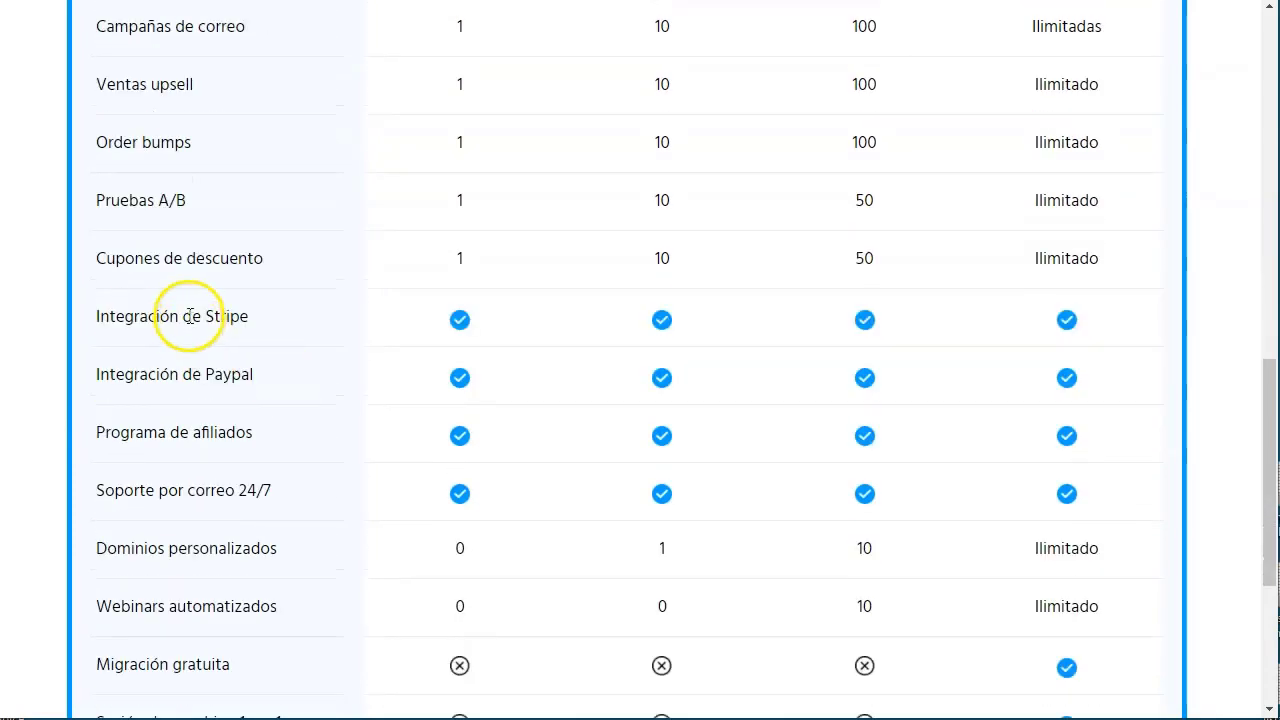
{"action": "scroll", "coordinate": [190, 316], "scroll_direction": "down", "scroll_amount": 2}
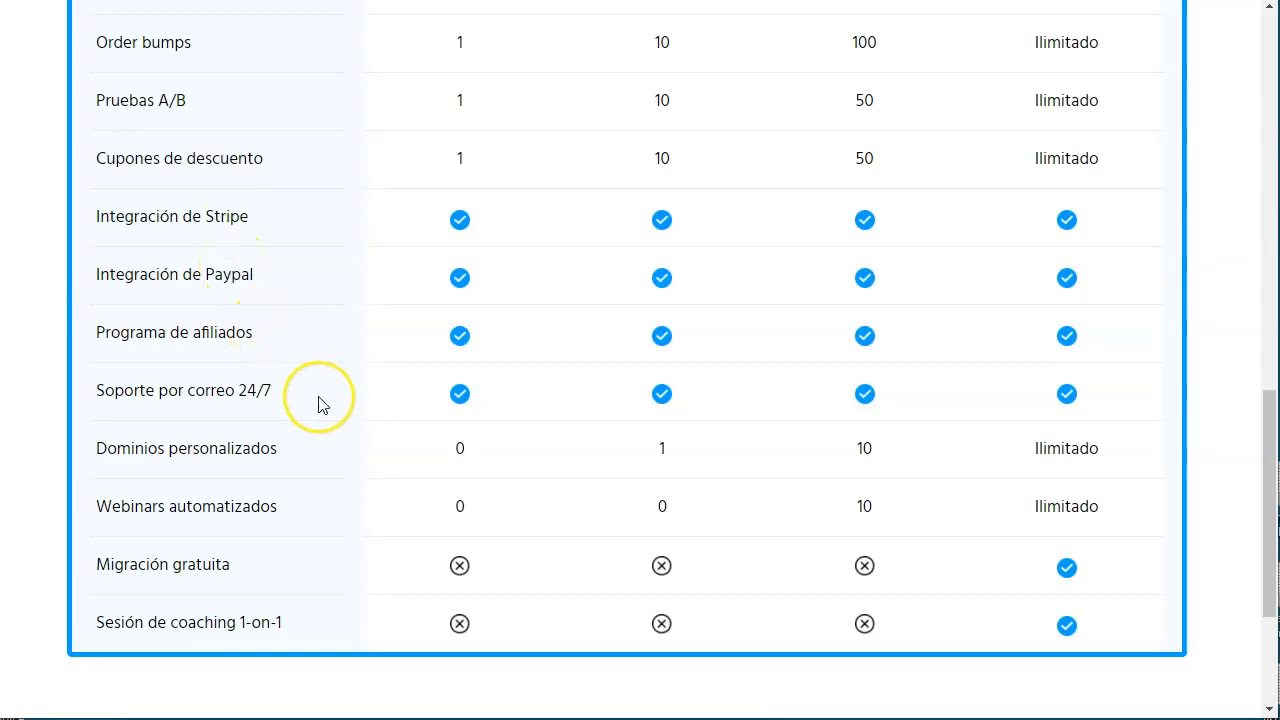
{"action": "scroll", "coordinate": [320, 403], "scroll_direction": "up", "scroll_amount": 11}
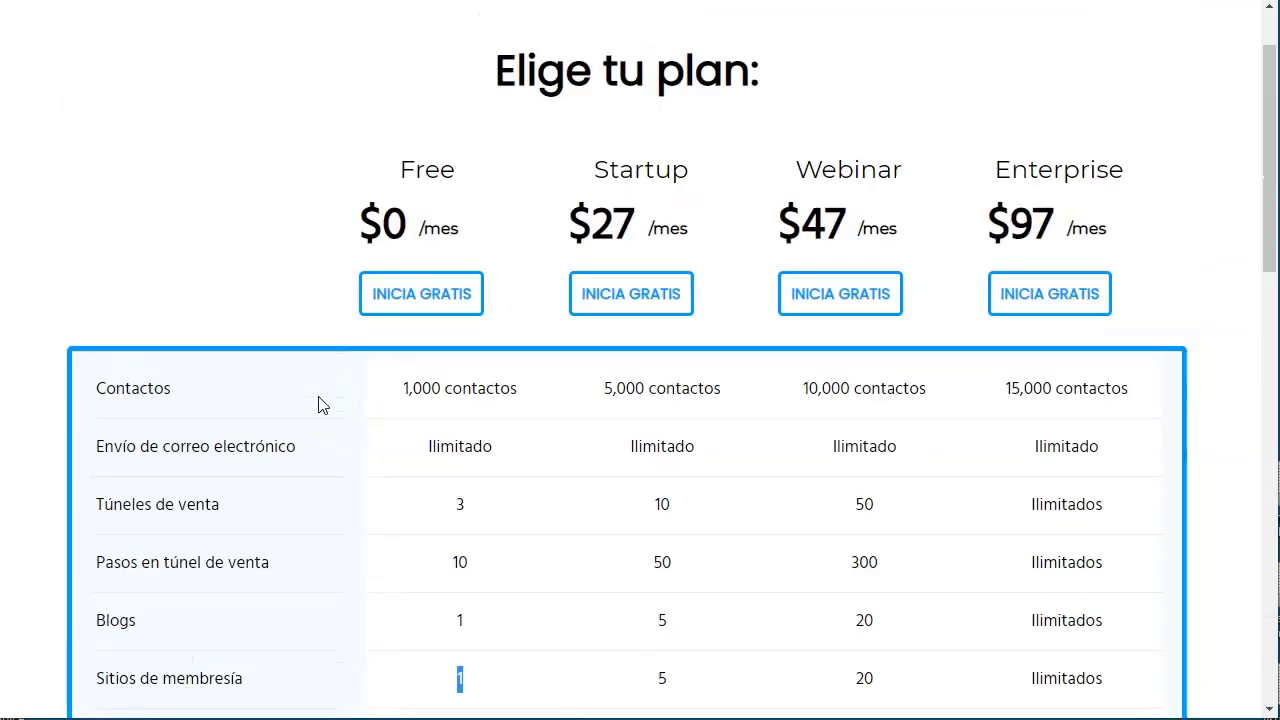
{"action": "scroll", "coordinate": [320, 403], "scroll_direction": "up", "scroll_amount": 1}
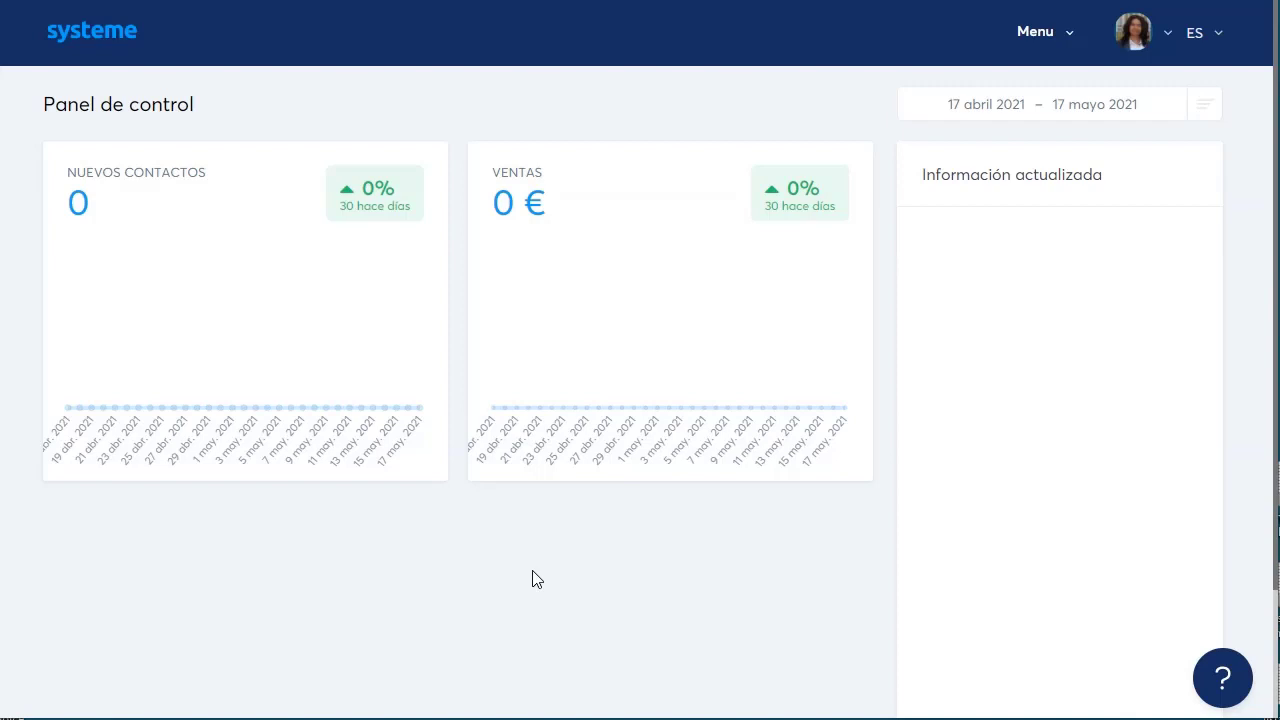
{"action": "left_click", "coordinate": [653, 486]}
{"action": "left_click", "coordinate": [662, 511]}
{"action": "left_click", "coordinate": [616, 524]}
{"action": "left_click", "coordinate": [614, 487]}
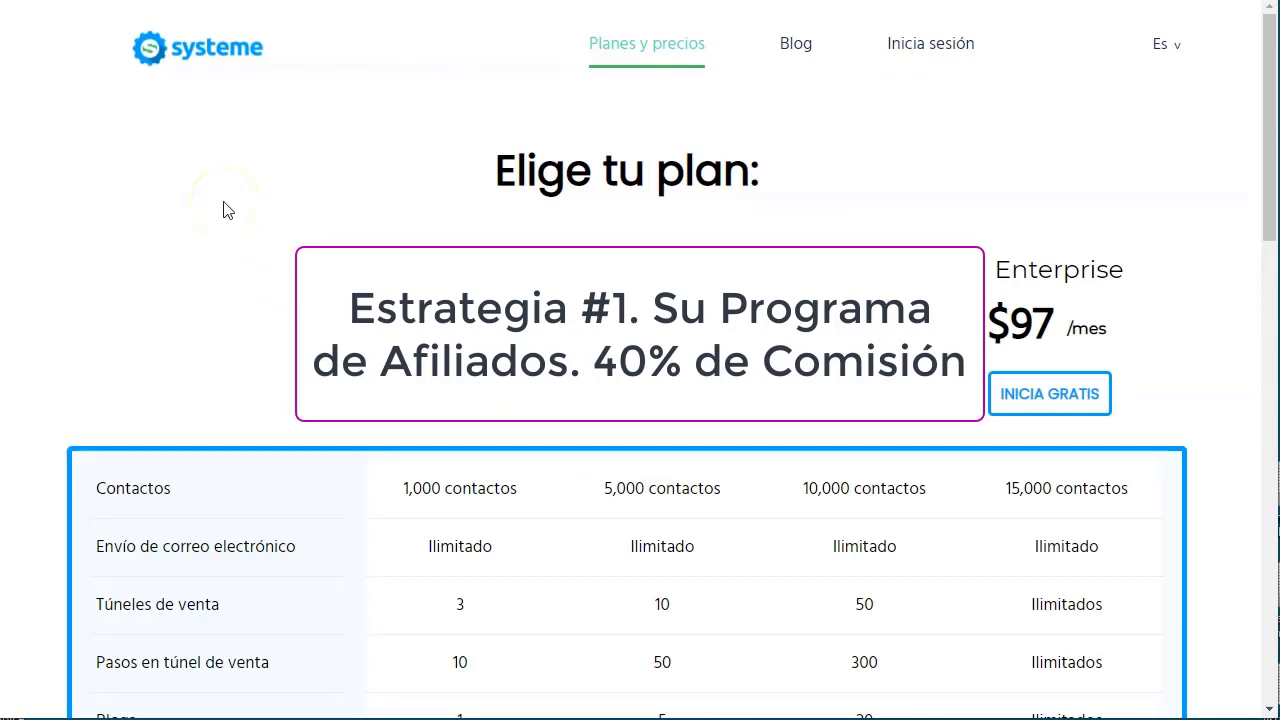
Open the Programa de Afiliados page from the pricing page's footer and highlight its headline about 40% lifetime commissions
{"action": "scroll", "coordinate": [297, 689], "scroll_direction": "down", "scroll_amount": 15}
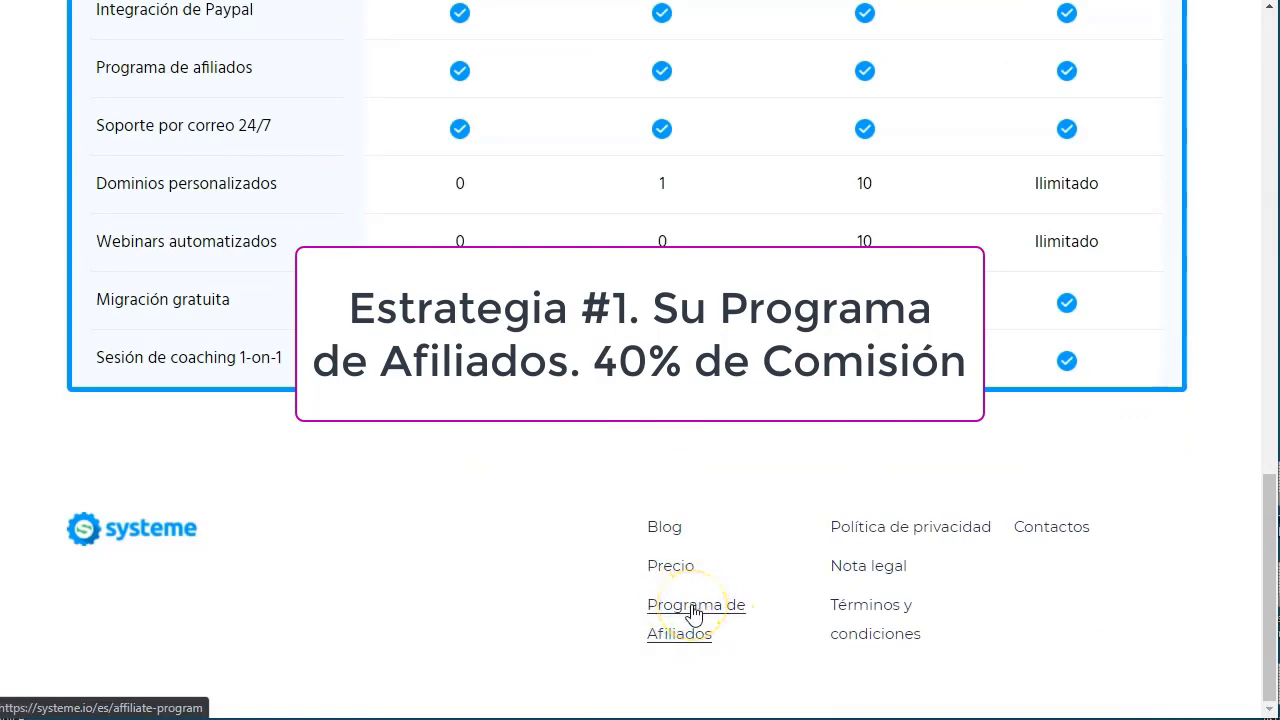
{"action": "left_click", "coordinate": [695, 614]}
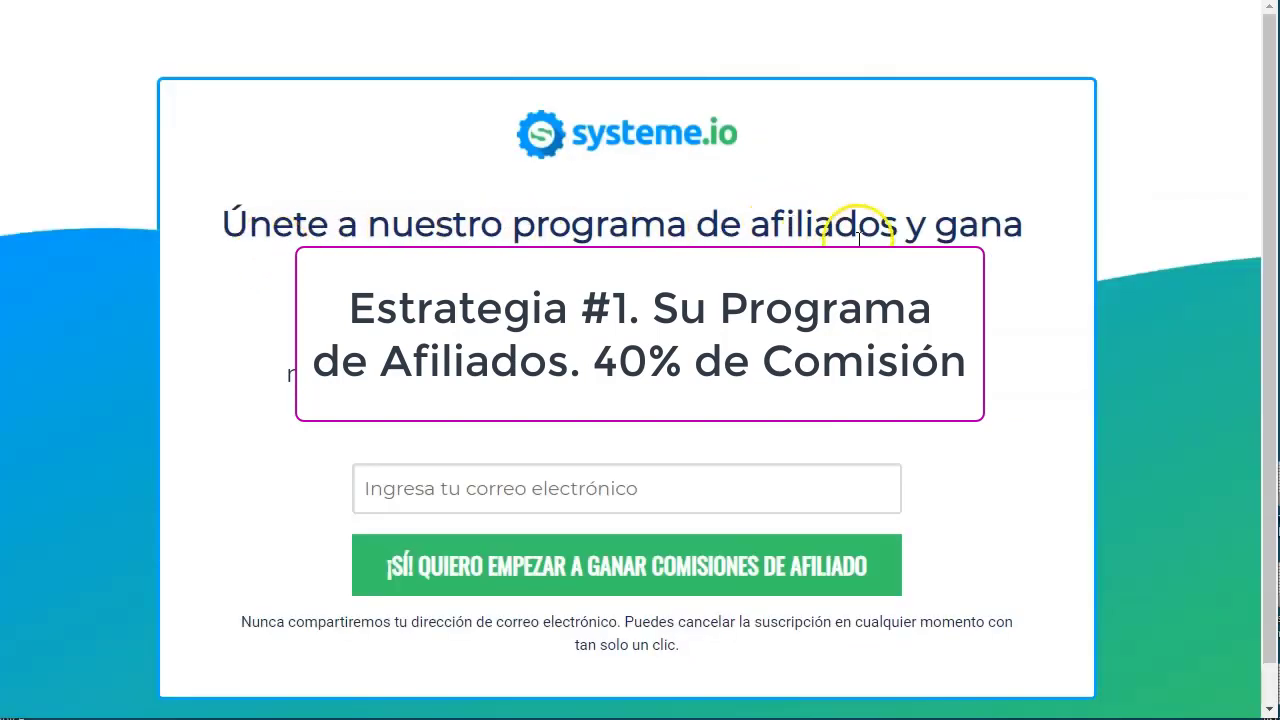
{"action": "left_click_drag", "start_coordinate": [341, 270], "coordinate": [560, 270]}
{"action": "left_click", "coordinate": [694, 271]}
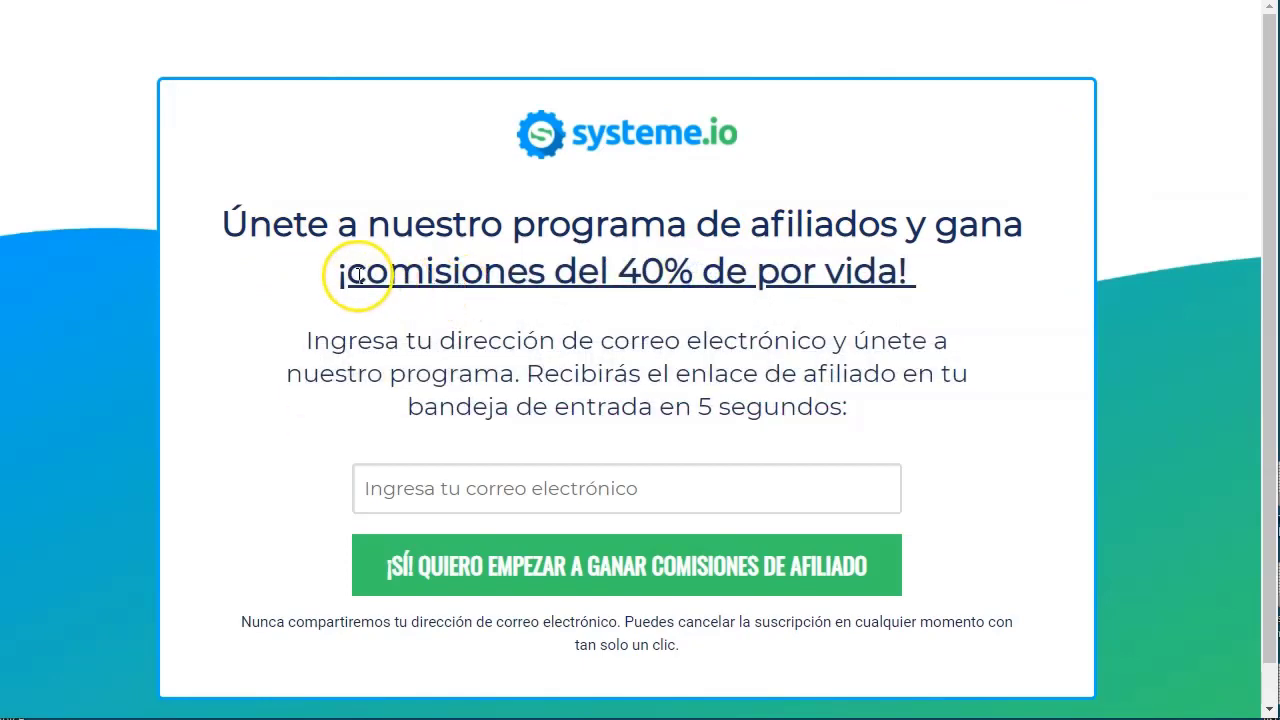
{"action": "left_click_drag", "start_coordinate": [346, 275], "coordinate": [906, 280]}
{"action": "left_click", "coordinate": [530, 343]}
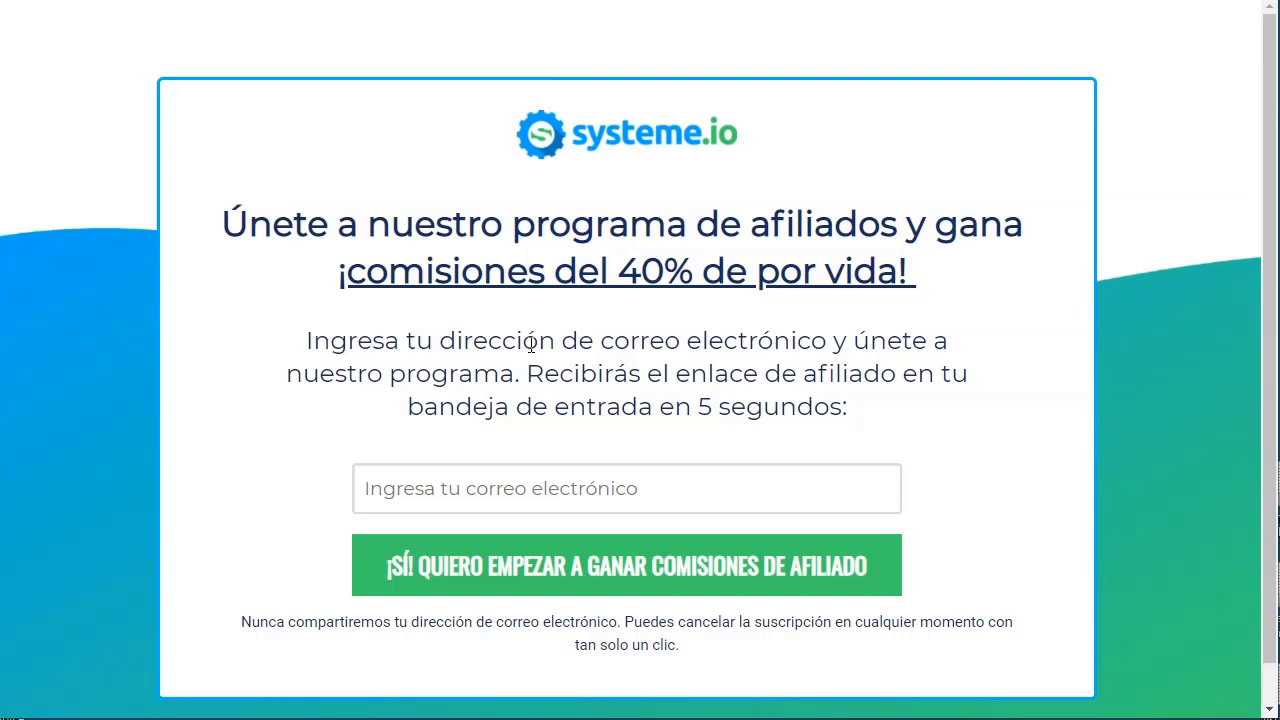
Open an incognito browser window and return to the Systeme plans and prices page
{"action": "left_click", "coordinate": [500, 306]}
{"action": "key", "text": "ctrl+shift+n"}
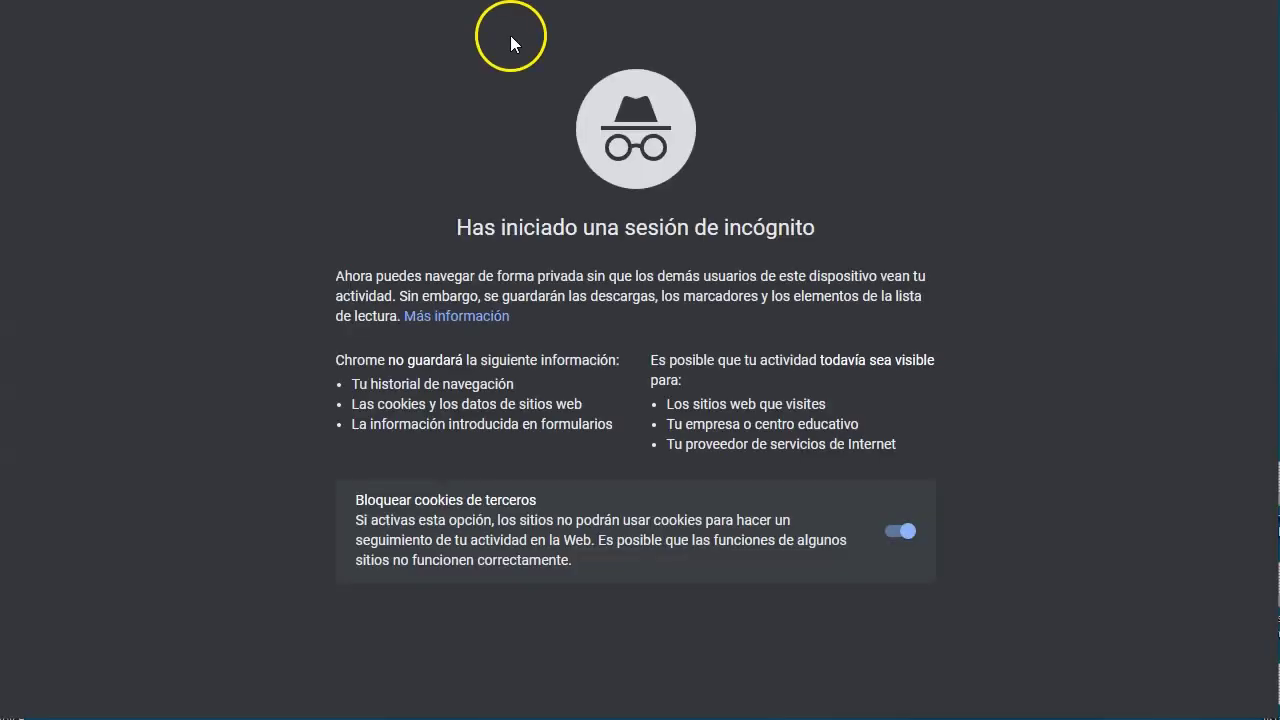
{"action": "type", "text": "sys"}
{"action": "key", "text": "Return"}
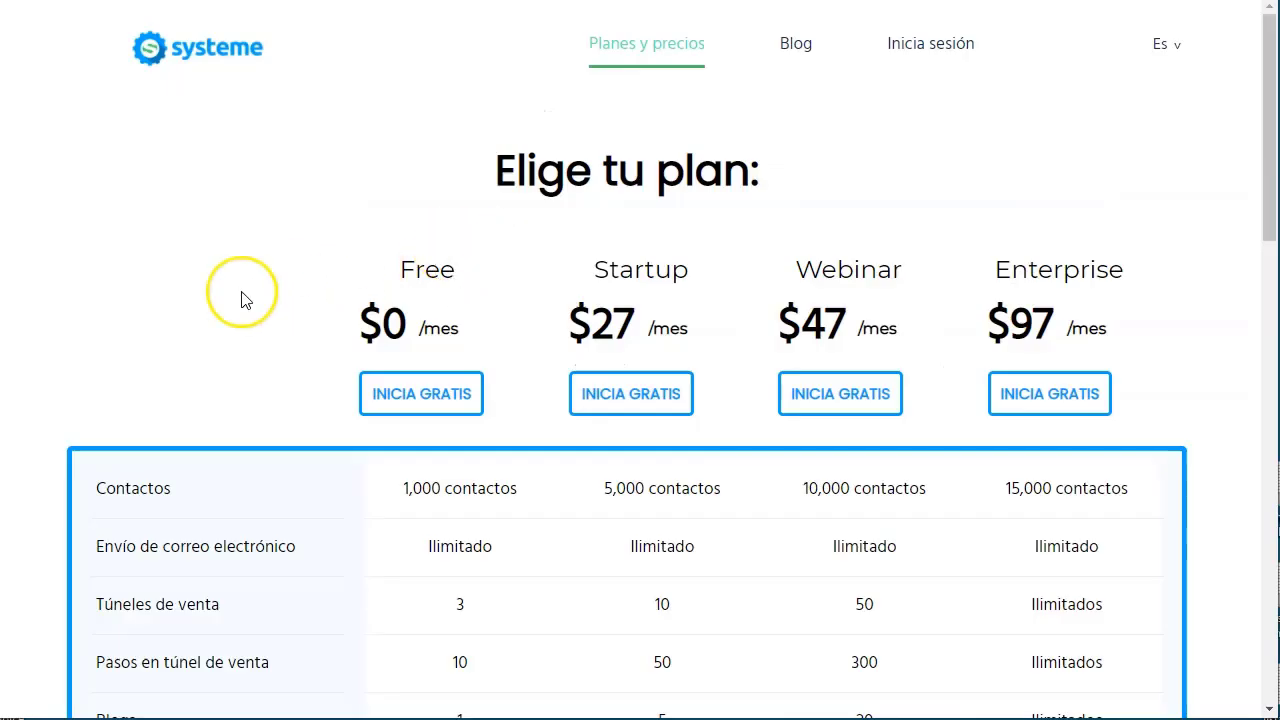
Highlight the monthly prices of the Startup and Enterprise plans to compare them
{"action": "scroll", "coordinate": [243, 300], "scroll_direction": "down", "scroll_amount": 1}
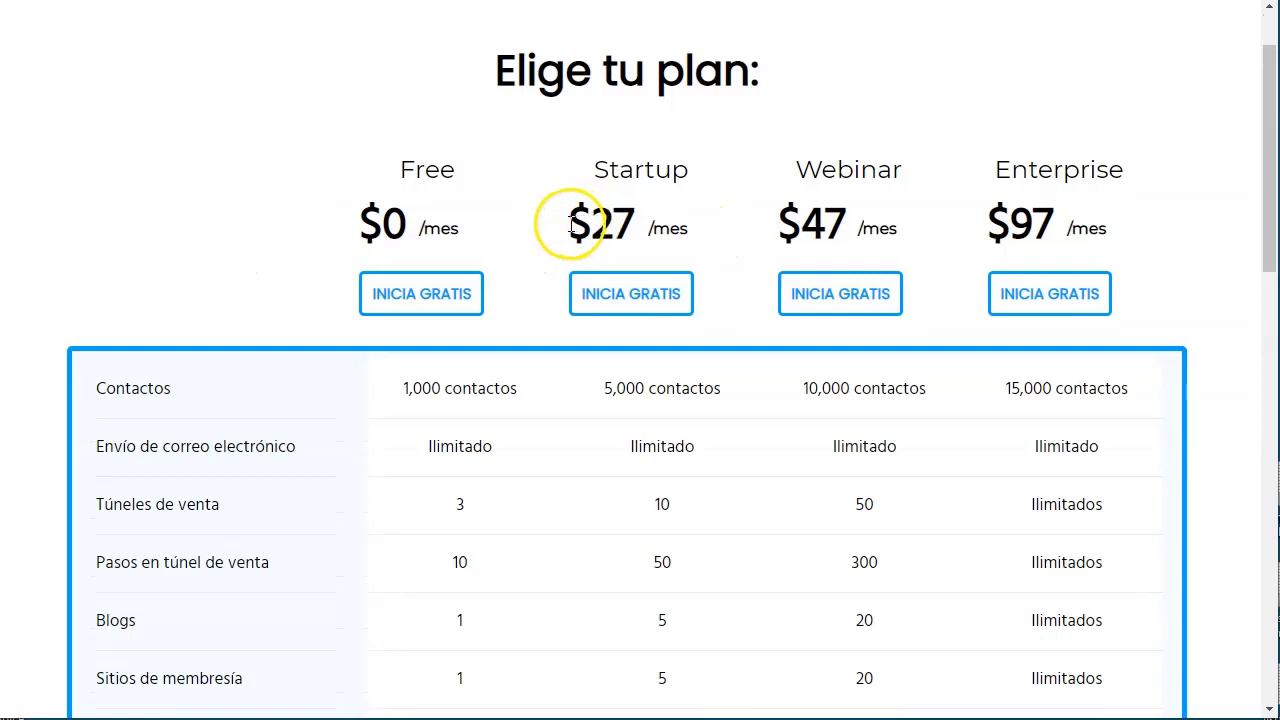
{"action": "left_click_drag", "start_coordinate": [560, 223], "coordinate": [607, 225]}
{"action": "left_click", "coordinate": [667, 222]}
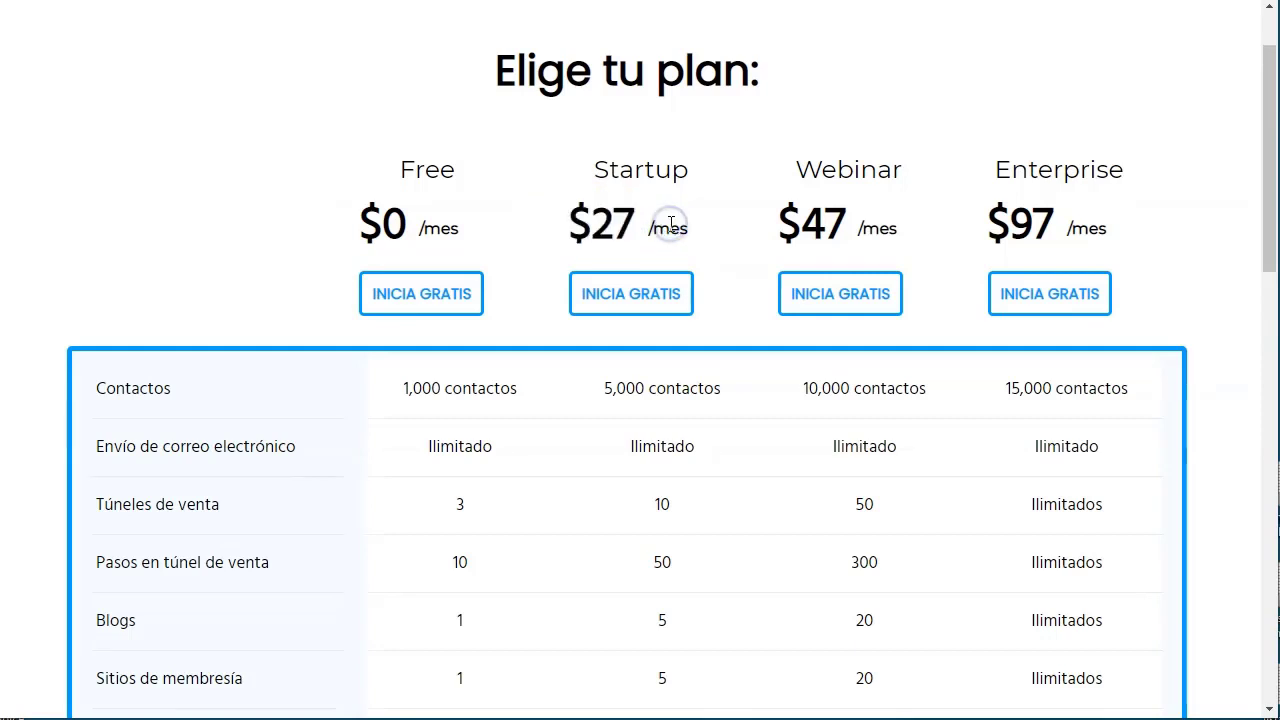
{"action": "left_click", "coordinate": [670, 225]}
{"action": "left_click", "coordinate": [603, 226]}
{"action": "left_click_drag", "start_coordinate": [986, 221], "coordinate": [1103, 223]}
{"action": "left_click", "coordinate": [1115, 226]}
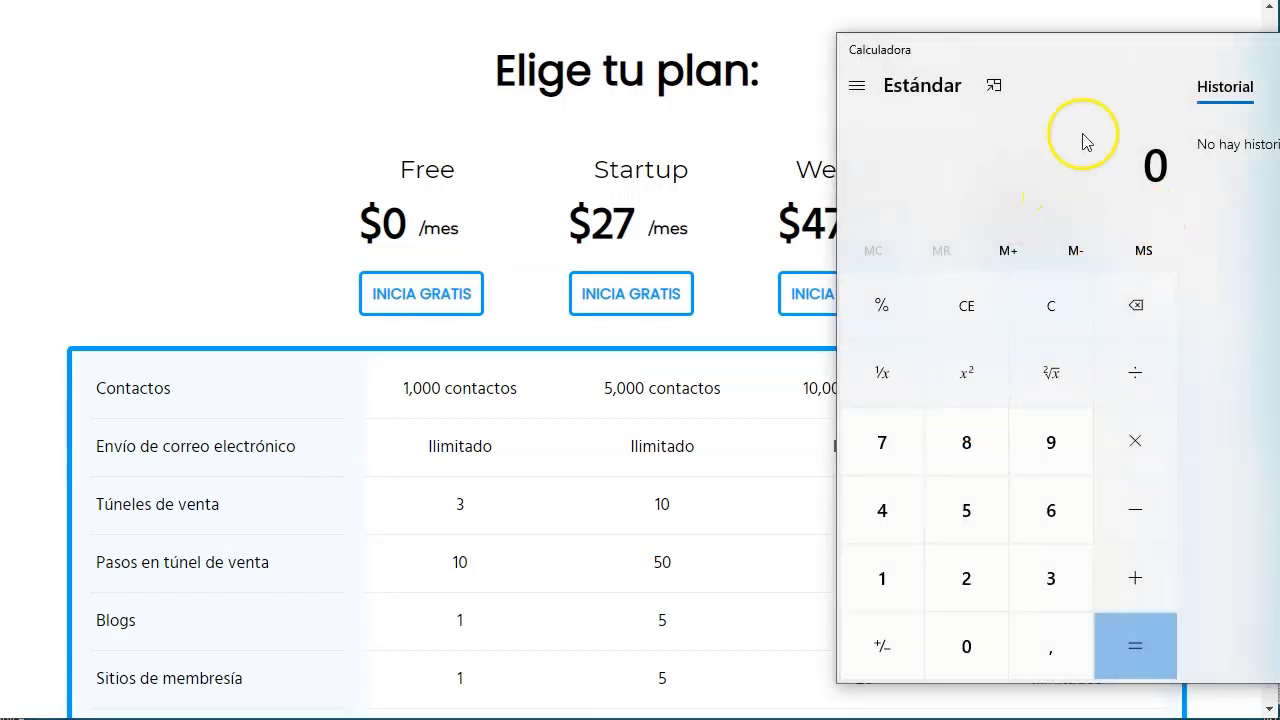
In Calculator, work out the 40% commission on the Enterprise plan as 97 × 0,40 and multiply the result by 20
{"action": "left_click_drag", "start_coordinate": [1114, 46], "coordinate": [481, 63]}
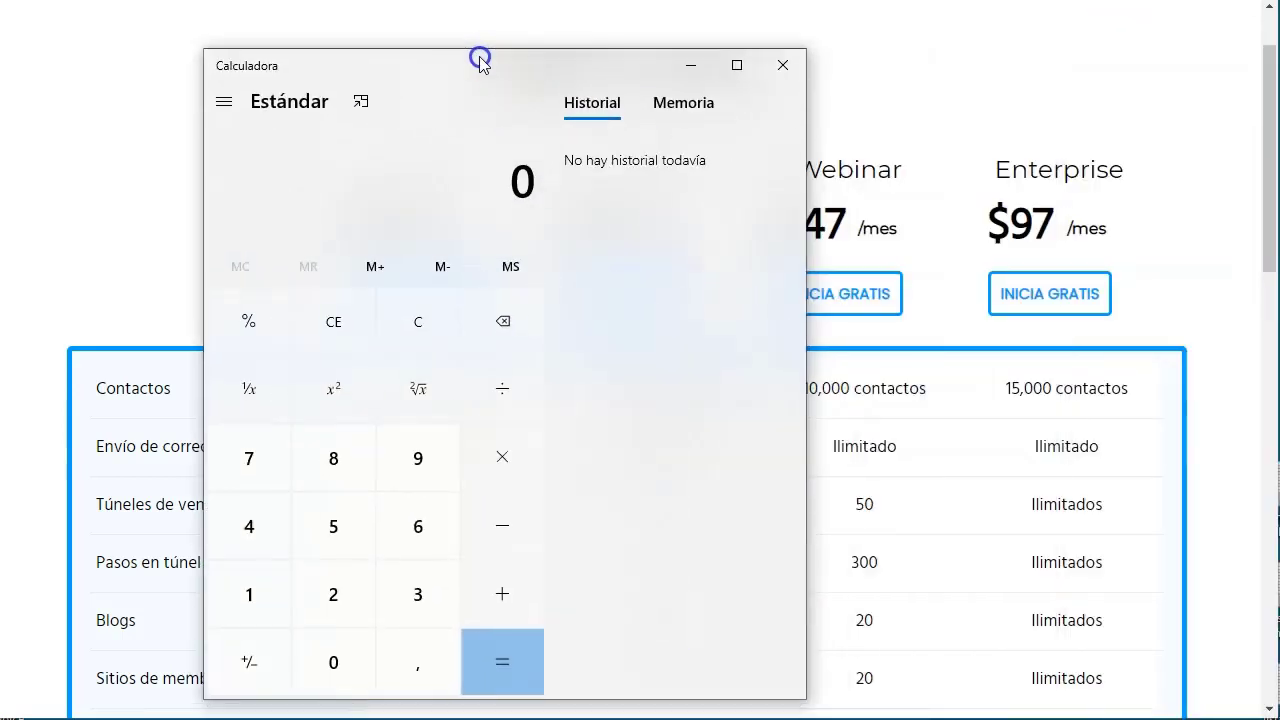
{"action": "left_click", "coordinate": [388, 459]}
{"action": "type", "text": "7"}
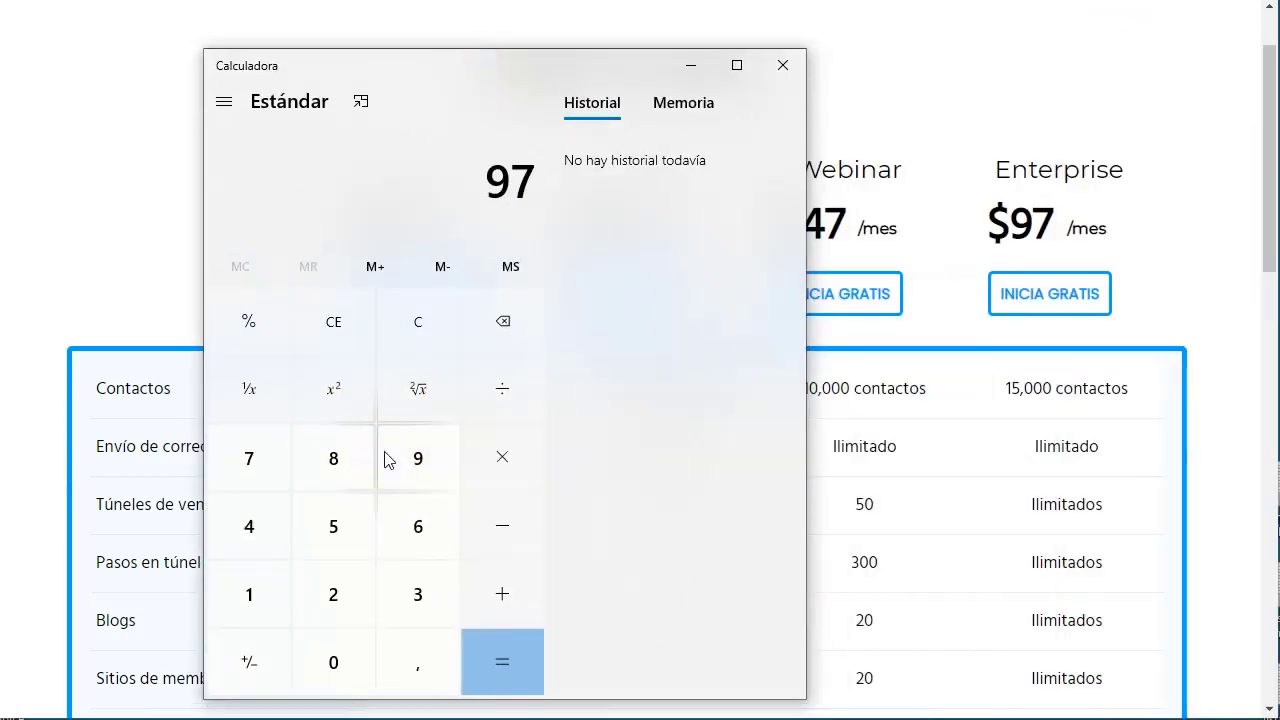
{"action": "type", "text": "*,40"}
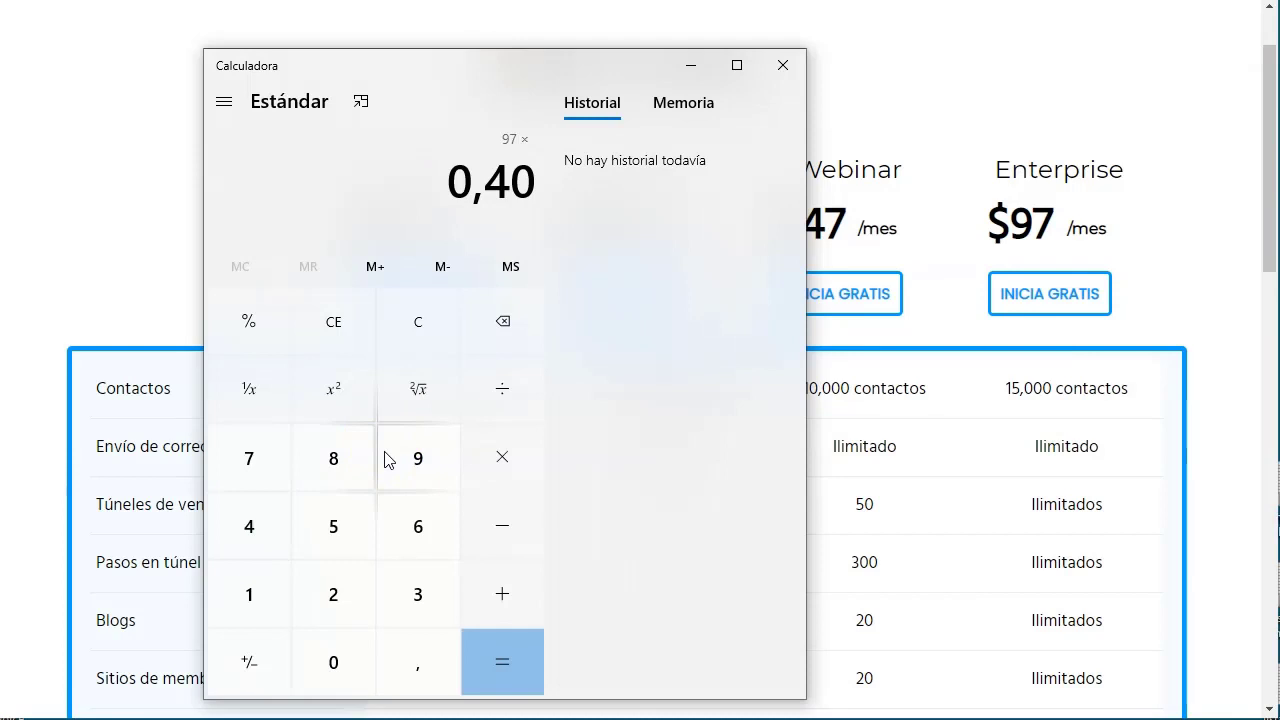
{"action": "key", "text": "Return"}
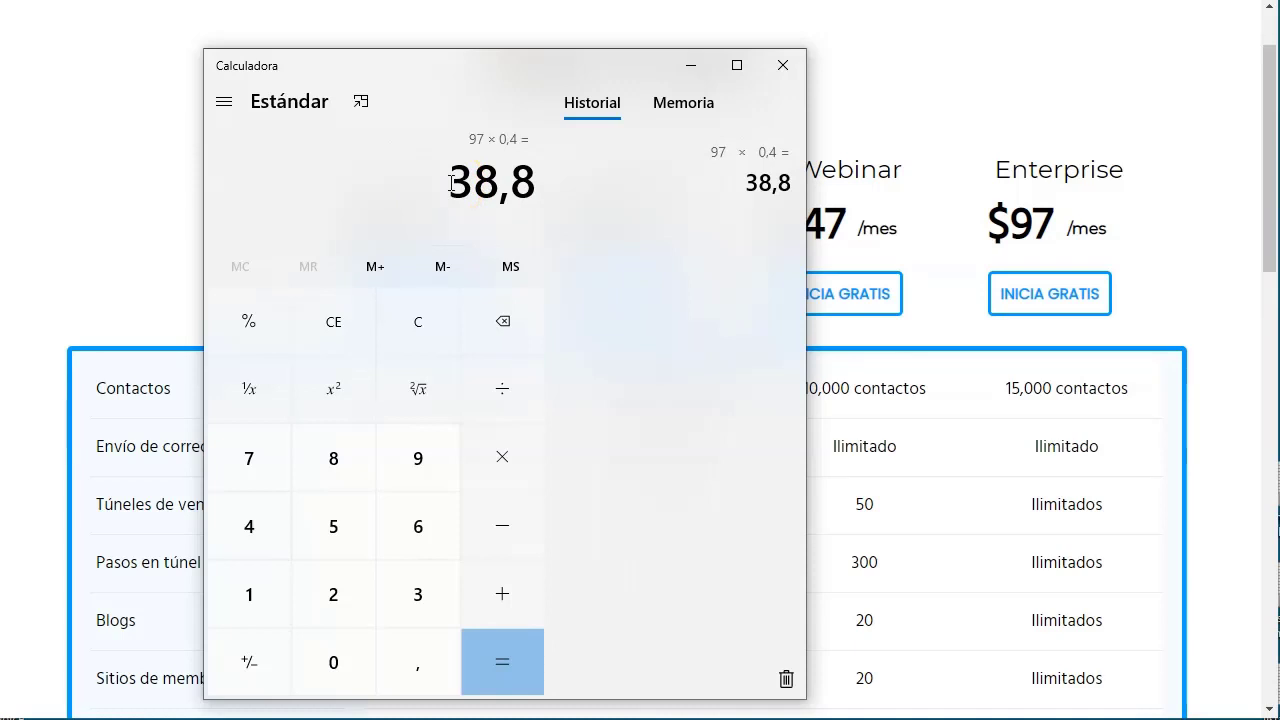
{"action": "type", "text": "*20"}
{"action": "key", "text": "Return"}
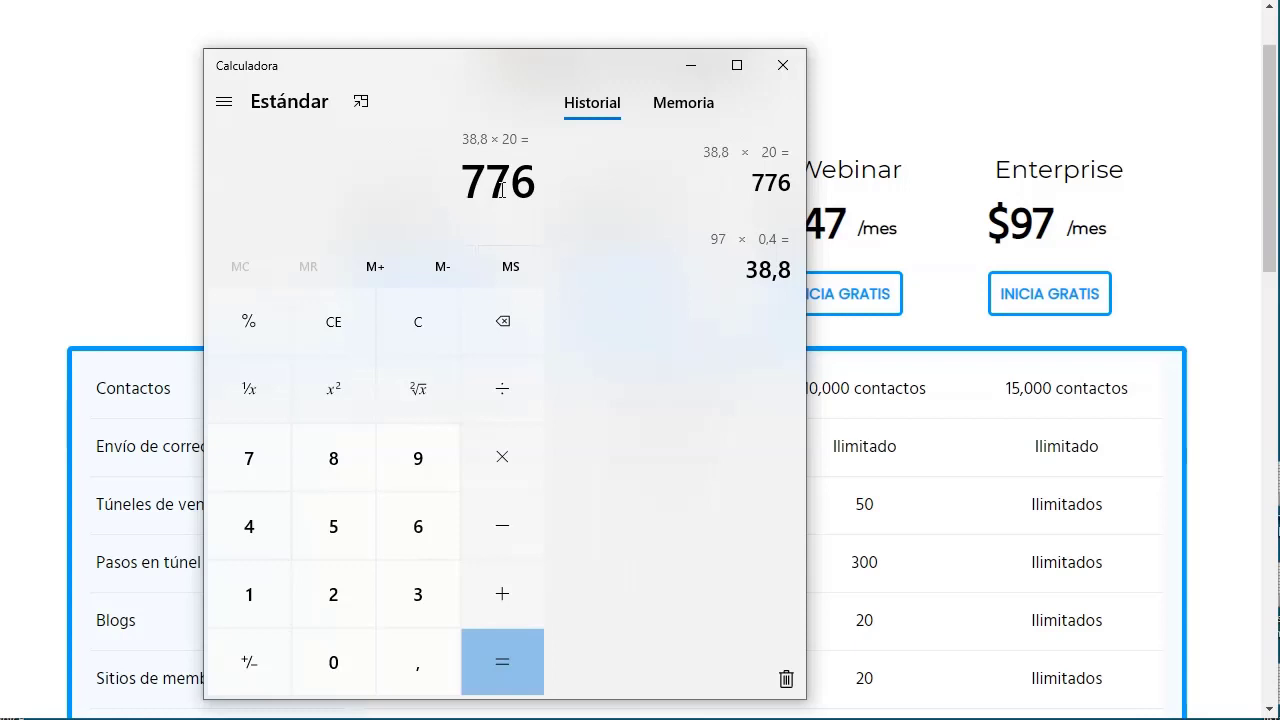
Clear the calculation and work out the 40% commission on the Startup plan as 27 × 0,40
{"action": "left_click", "coordinate": [548, 74]}
{"action": "left_click_drag", "start_coordinate": [548, 74], "coordinate": [443, 49]}
{"action": "key", "text": "Escape"}
{"action": "key", "text": "2"}
{"action": "key", "text": "7"}
{"action": "key", "text": "asterisk"}
{"action": "key", "text": "comma"}
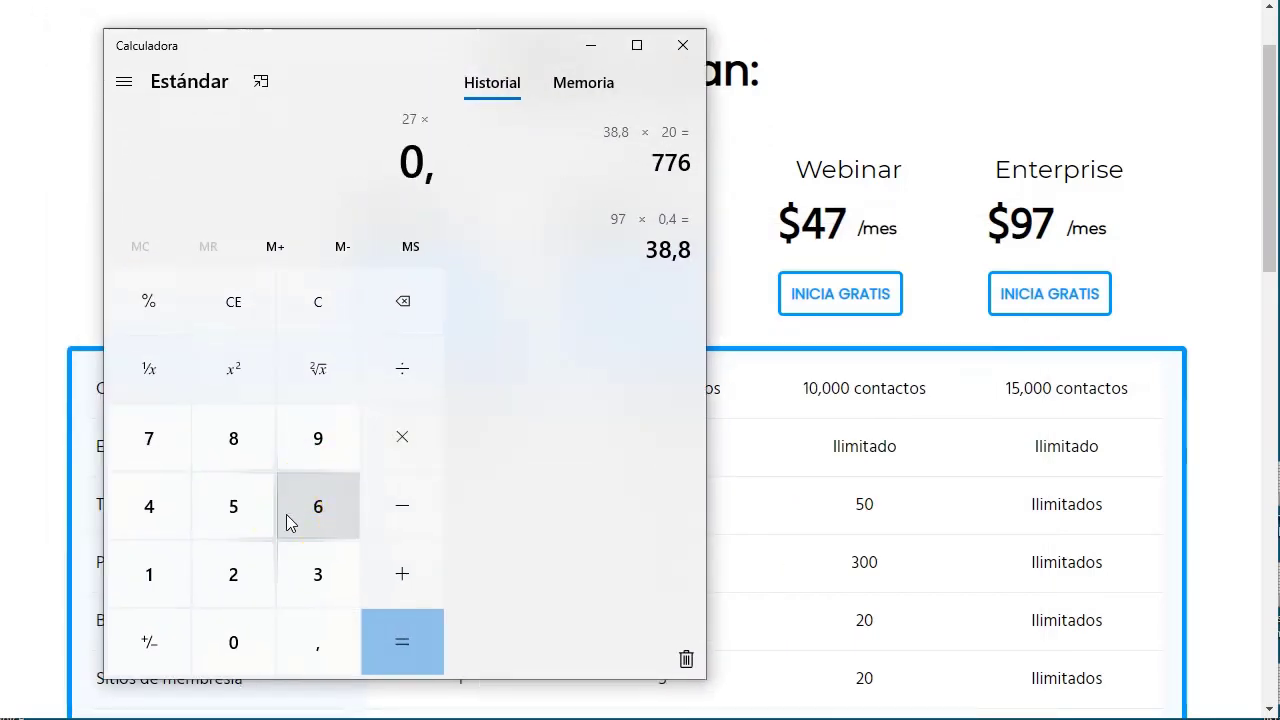
{"action": "key", "text": "4"}
{"action": "key", "text": "0"}
{"action": "key", "text": "Return"}
{"action": "key", "text": "asterisk"}
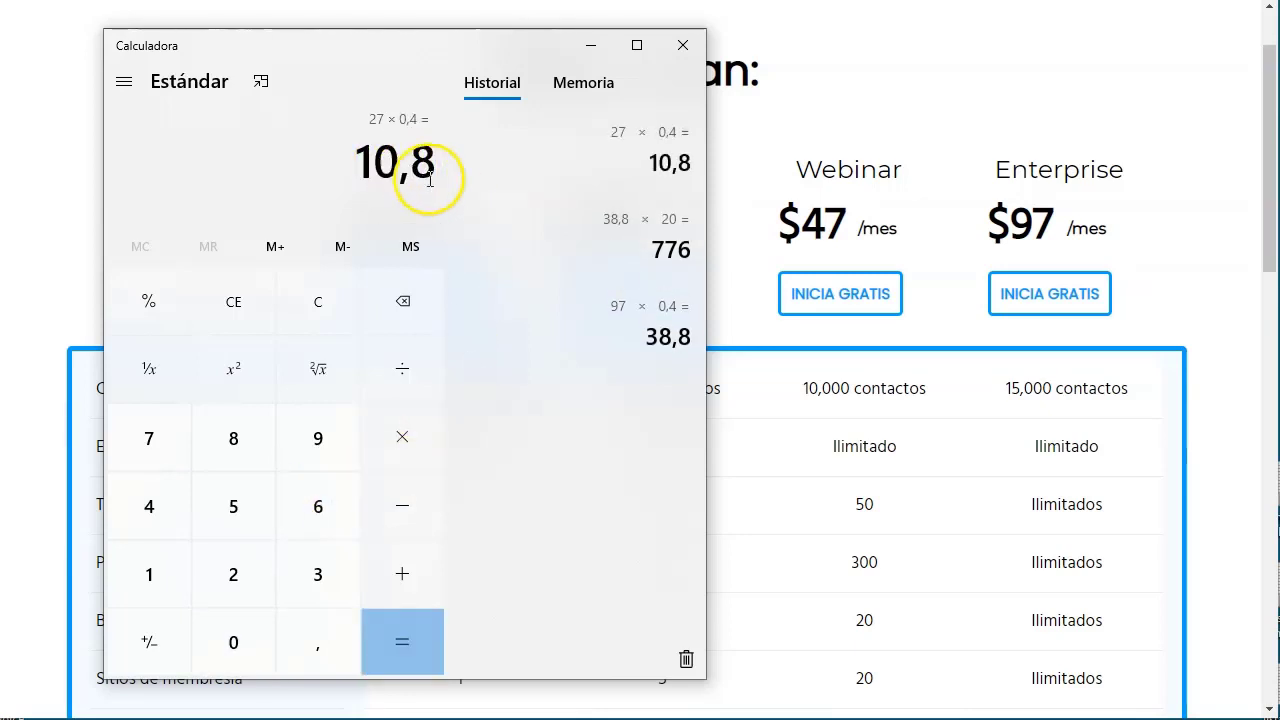
Multiply the Startup plan commission by 50 customers
{"action": "left_click_drag", "start_coordinate": [420, 57], "coordinate": [495, 82]}
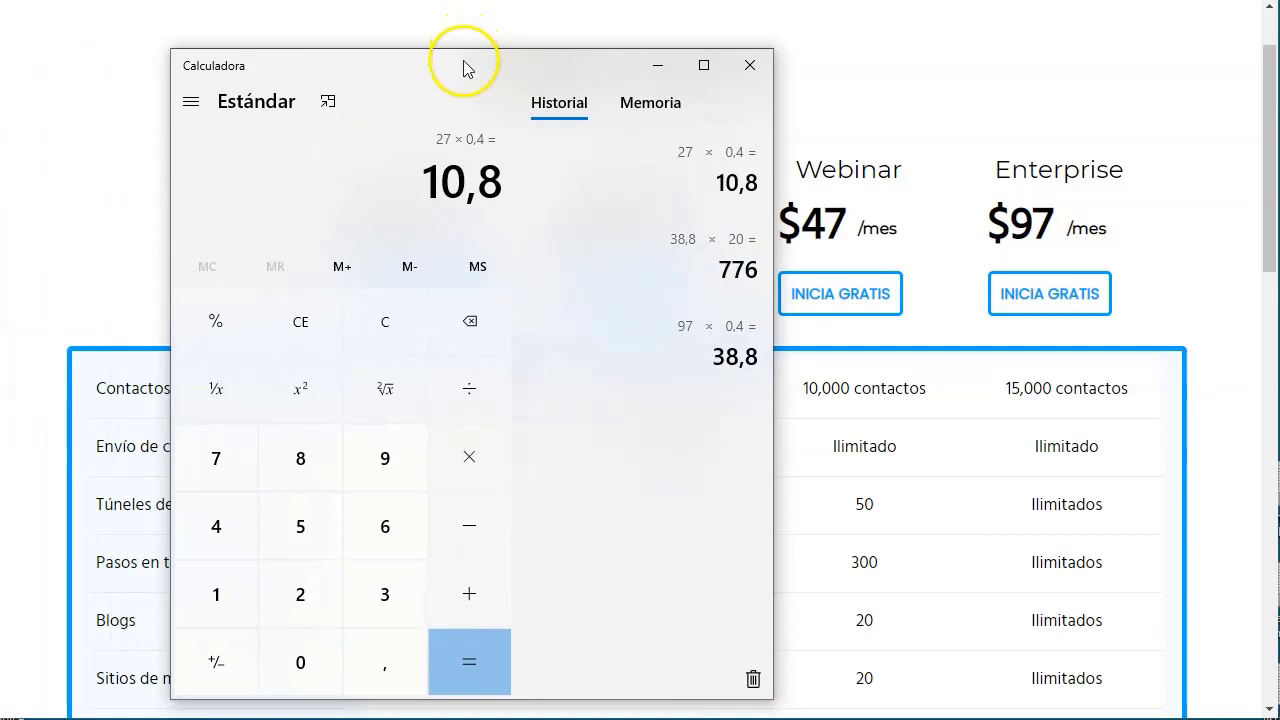
{"action": "left_click", "coordinate": [432, 182]}
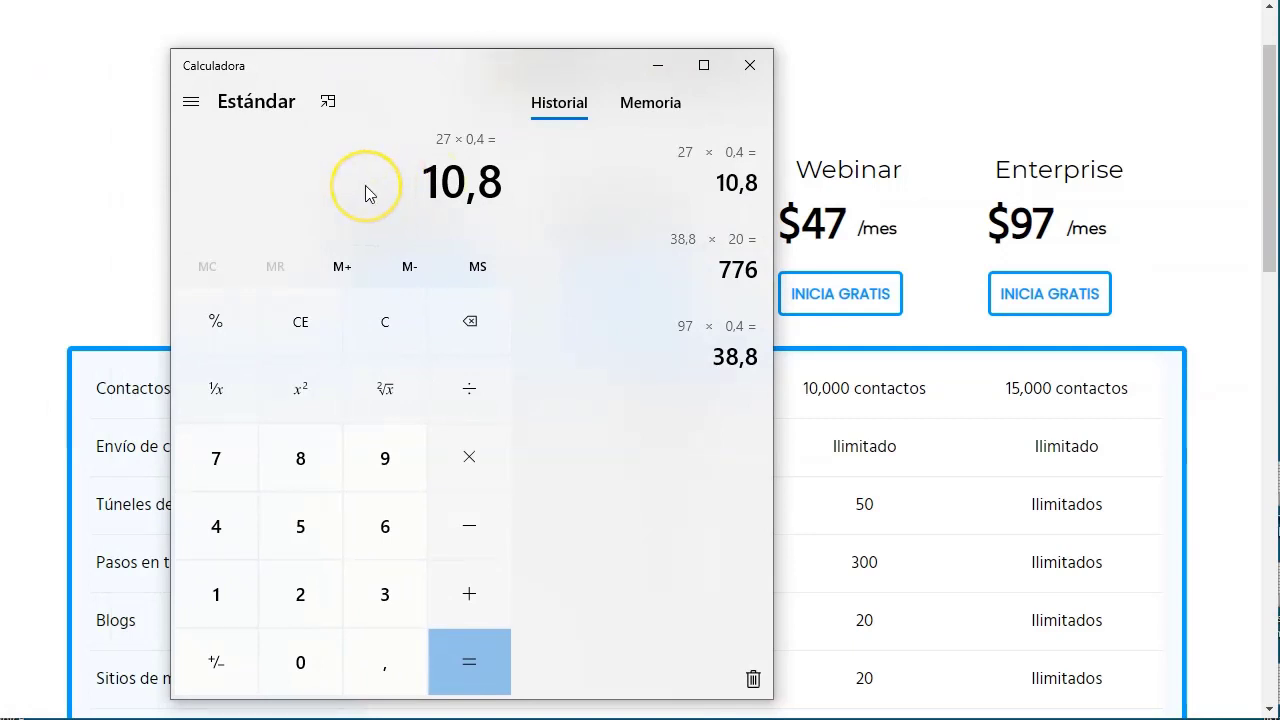
{"action": "key", "text": "asterisk"}
{"action": "key", "text": "5"}
{"action": "key", "text": "0"}
{"action": "key", "text": "Return"}
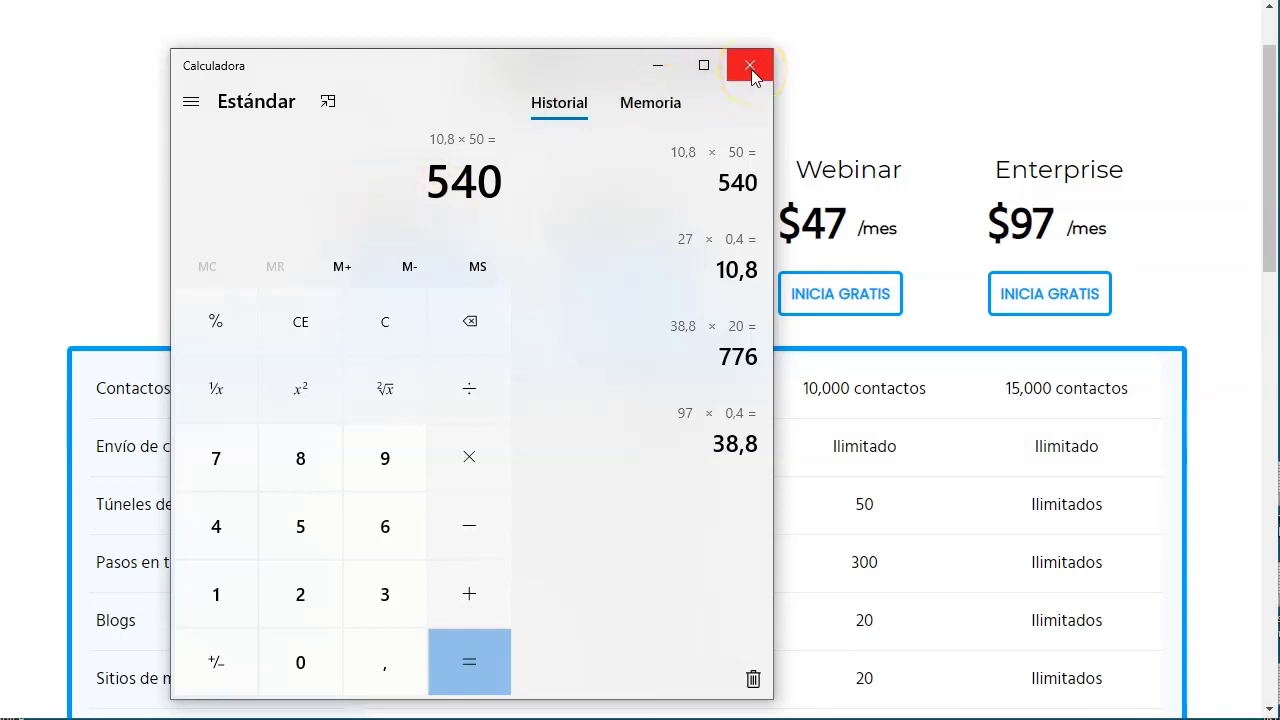
{"action": "left_click", "coordinate": [657, 66]}
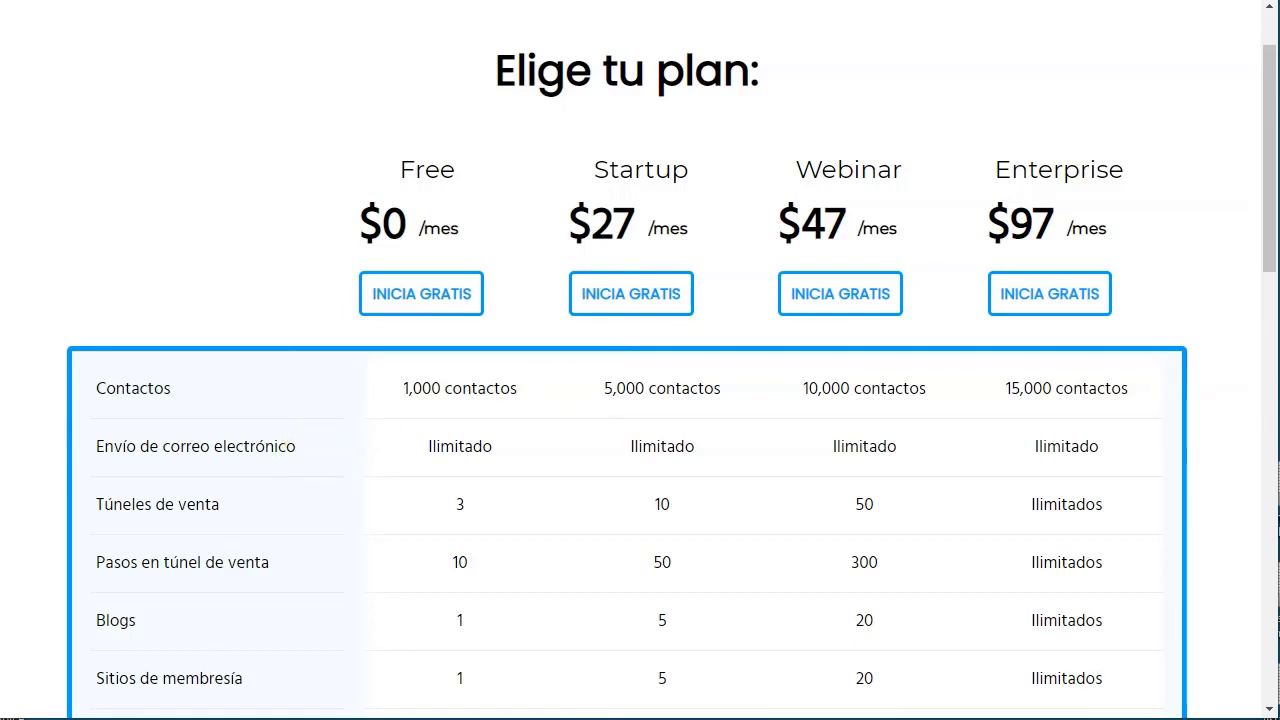
{"action": "key", "text": "alt+Tab"}
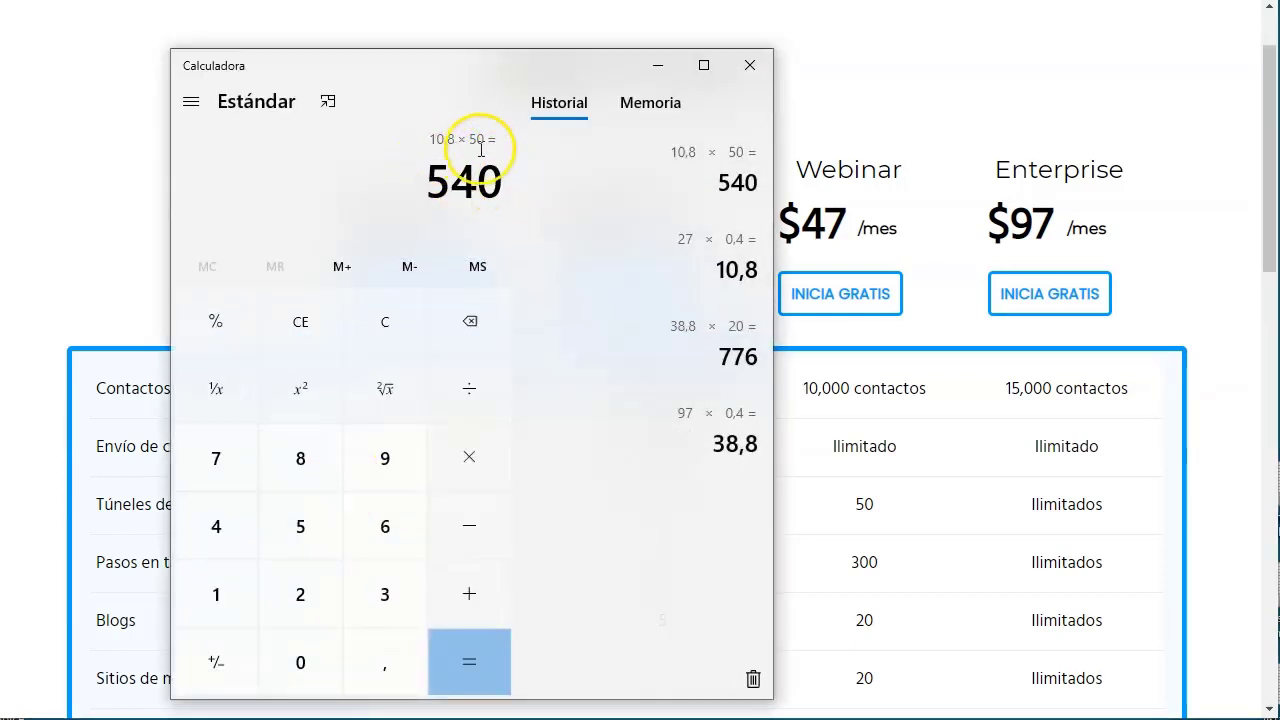
{"action": "left_click", "coordinate": [988, 120]}
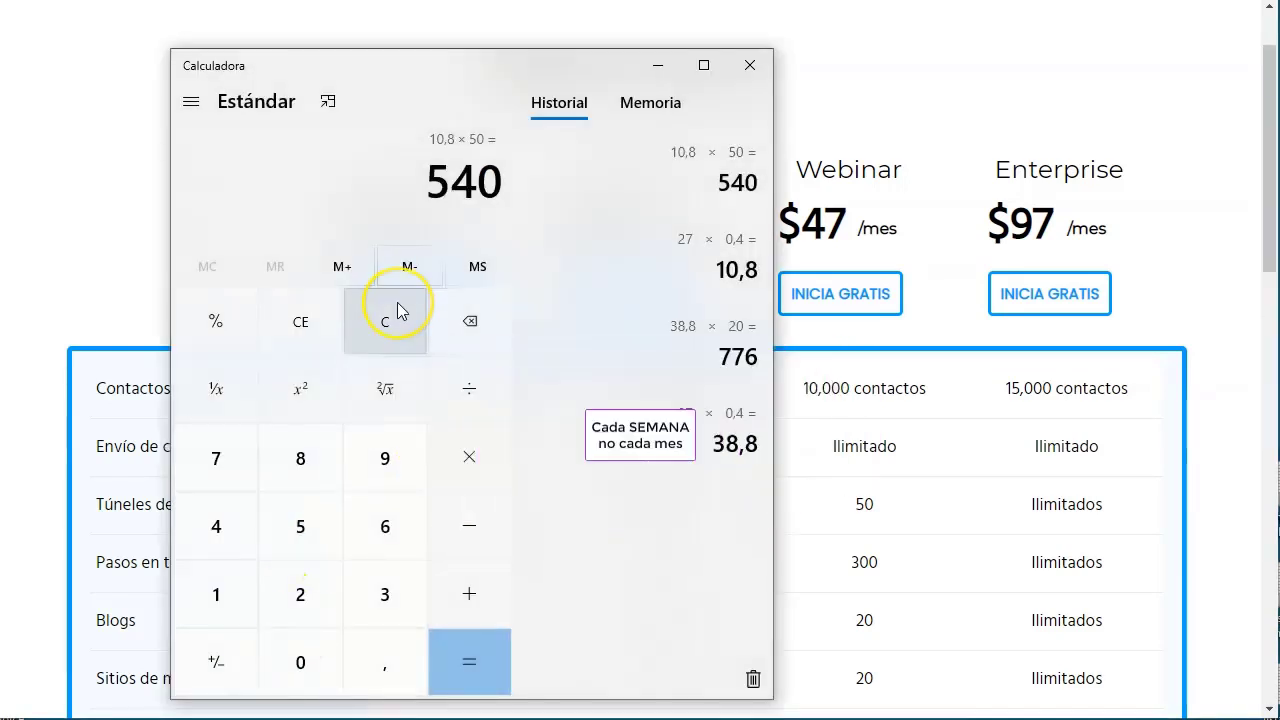
Calculate 4 × 12 in Calculator and minimize it
{"action": "type", "text": "4*"}
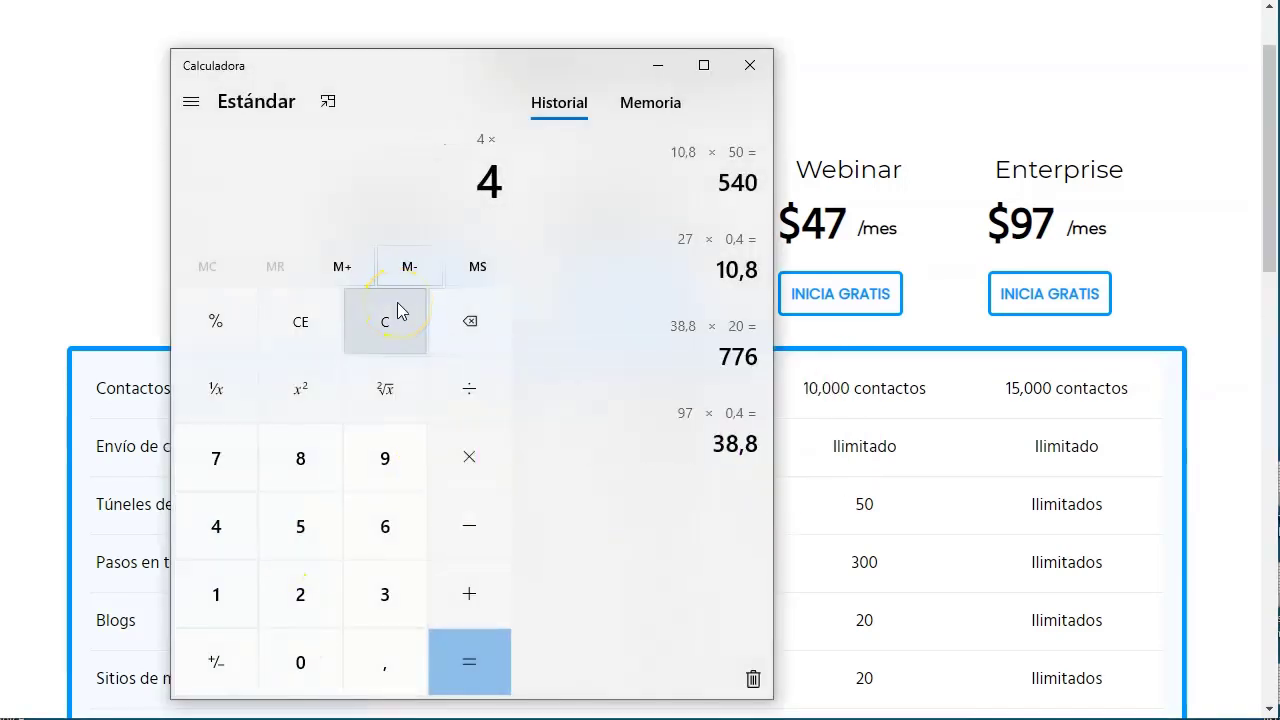
{"action": "type", "text": "12"}
{"action": "key", "text": "Return"}
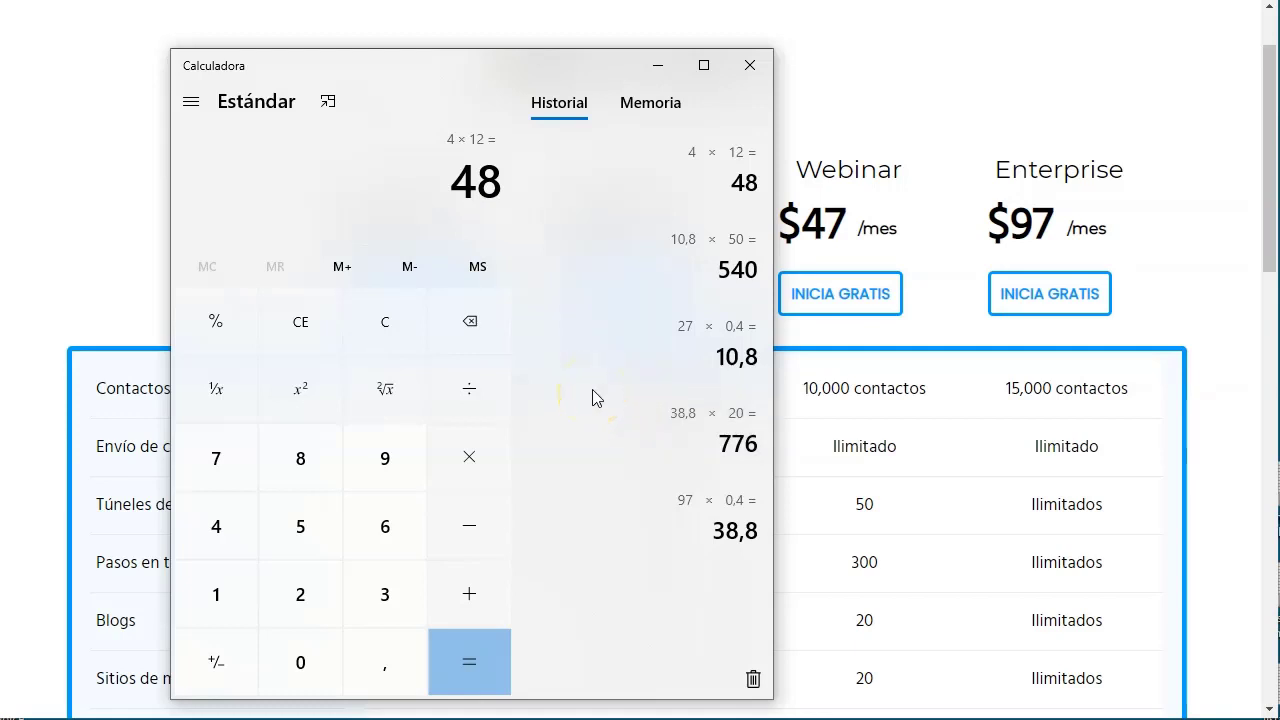
{"action": "left_click", "coordinate": [657, 65]}
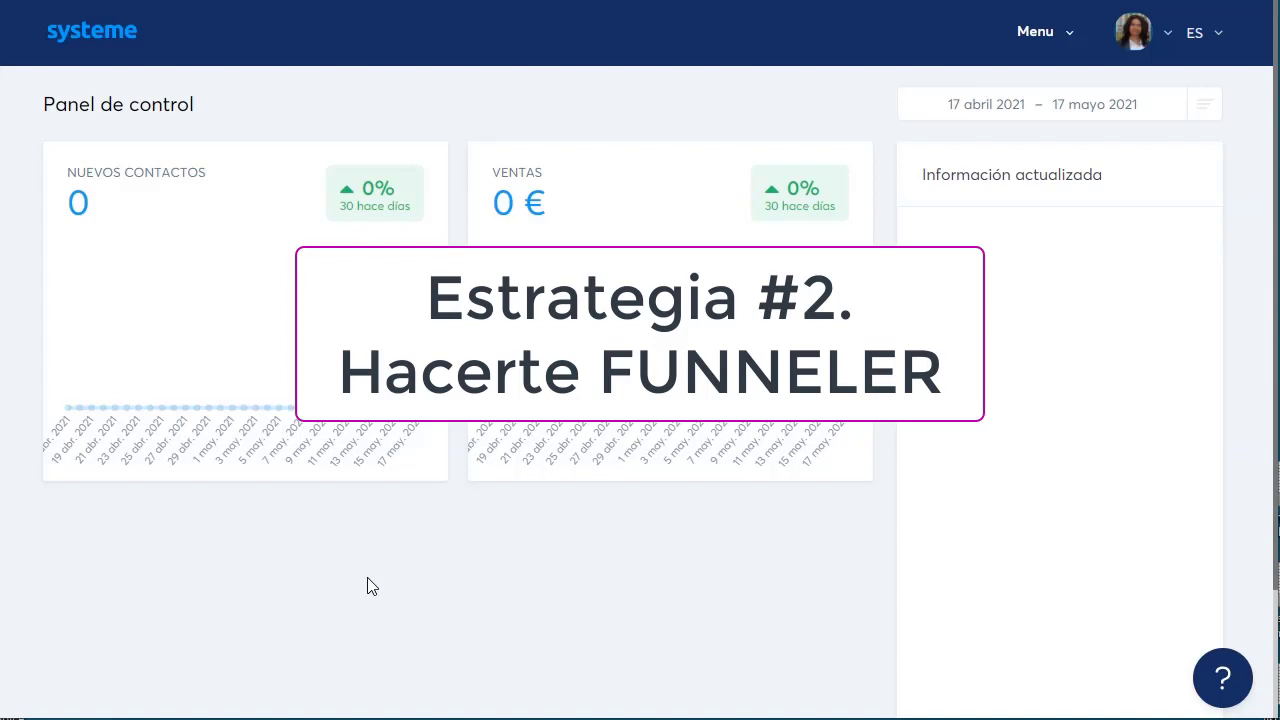
Go to the Túneles de venta section and start creating a new sales funnel
{"action": "left_click", "coordinate": [400, 571]}
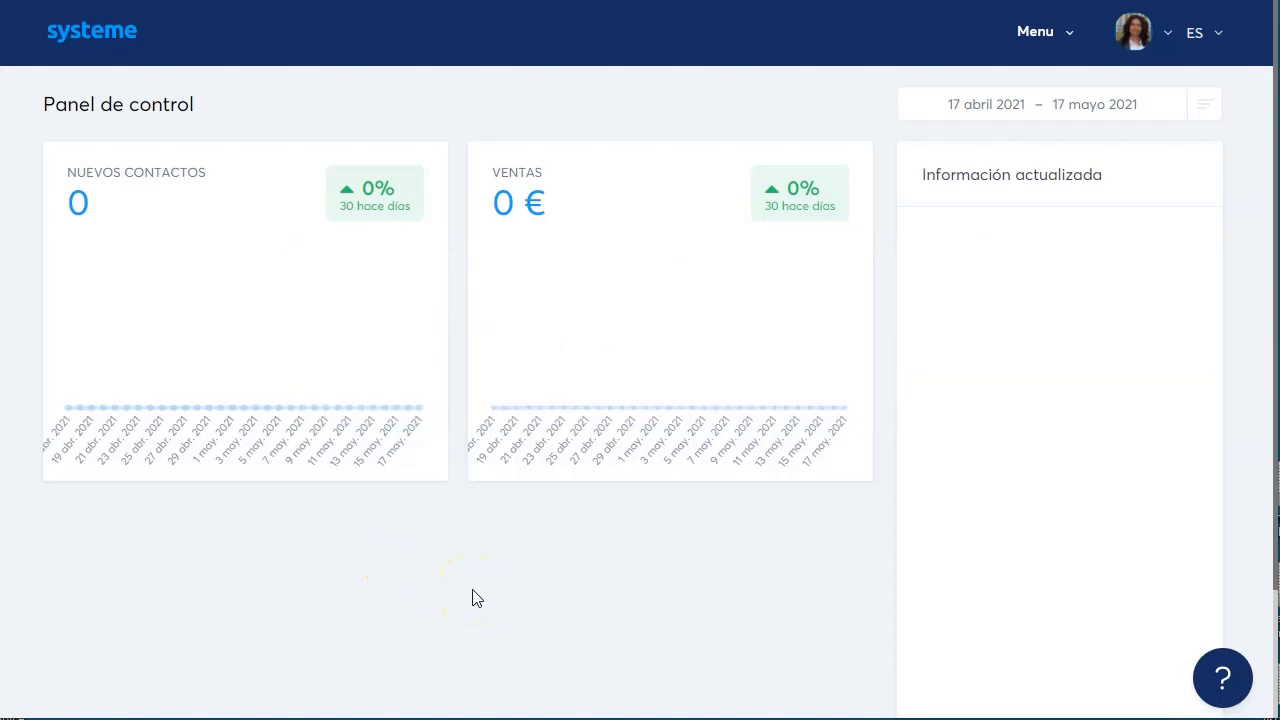
{"action": "left_click", "coordinate": [1052, 34]}
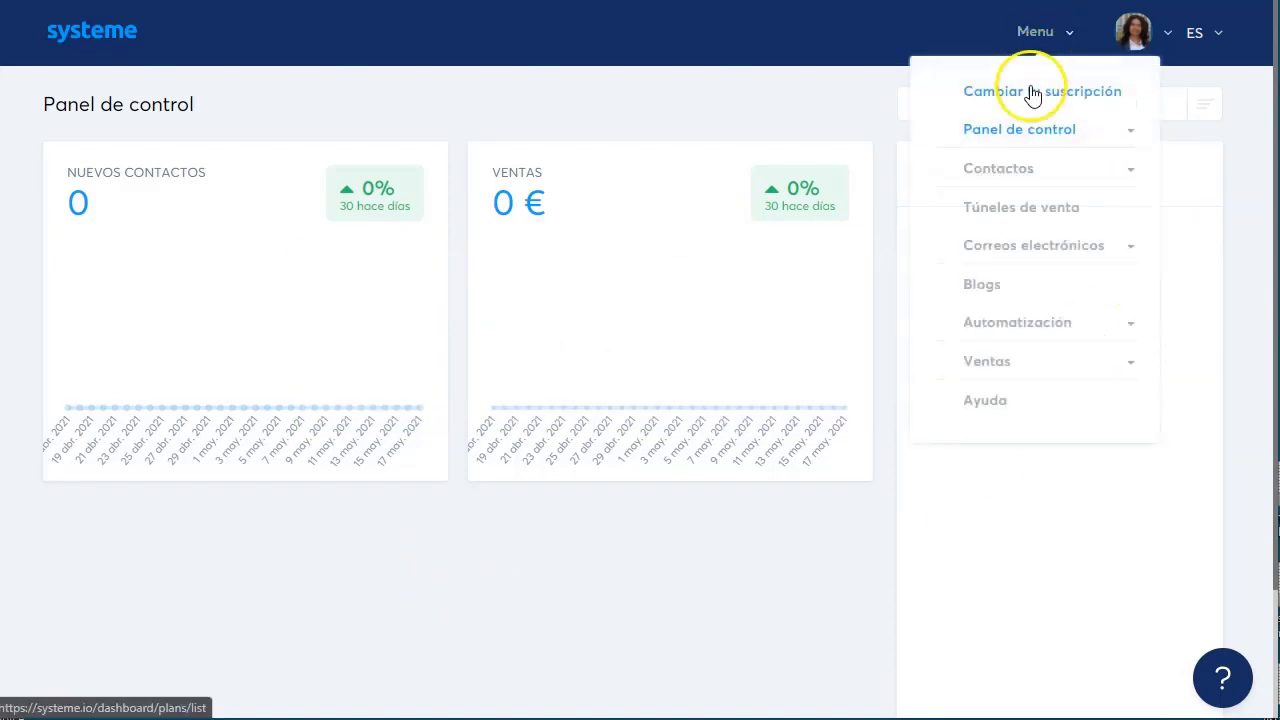
{"action": "left_click", "coordinate": [1039, 226]}
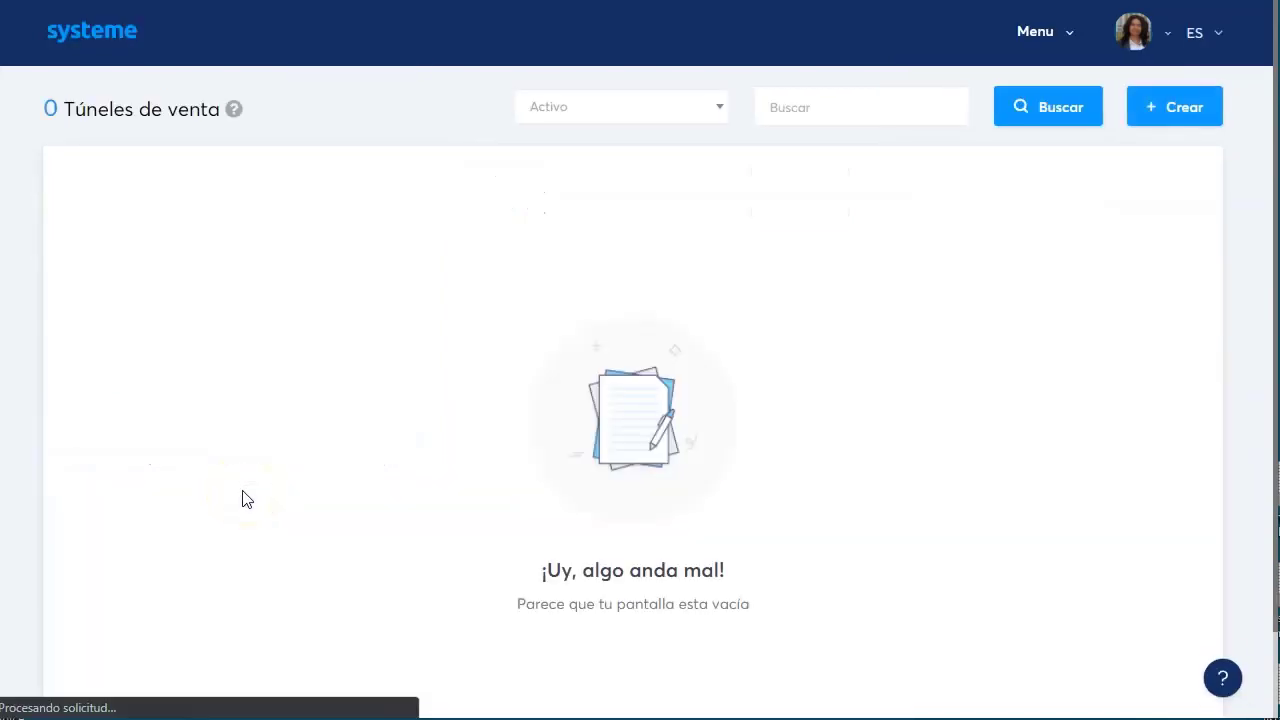
{"action": "left_click", "coordinate": [1196, 108]}
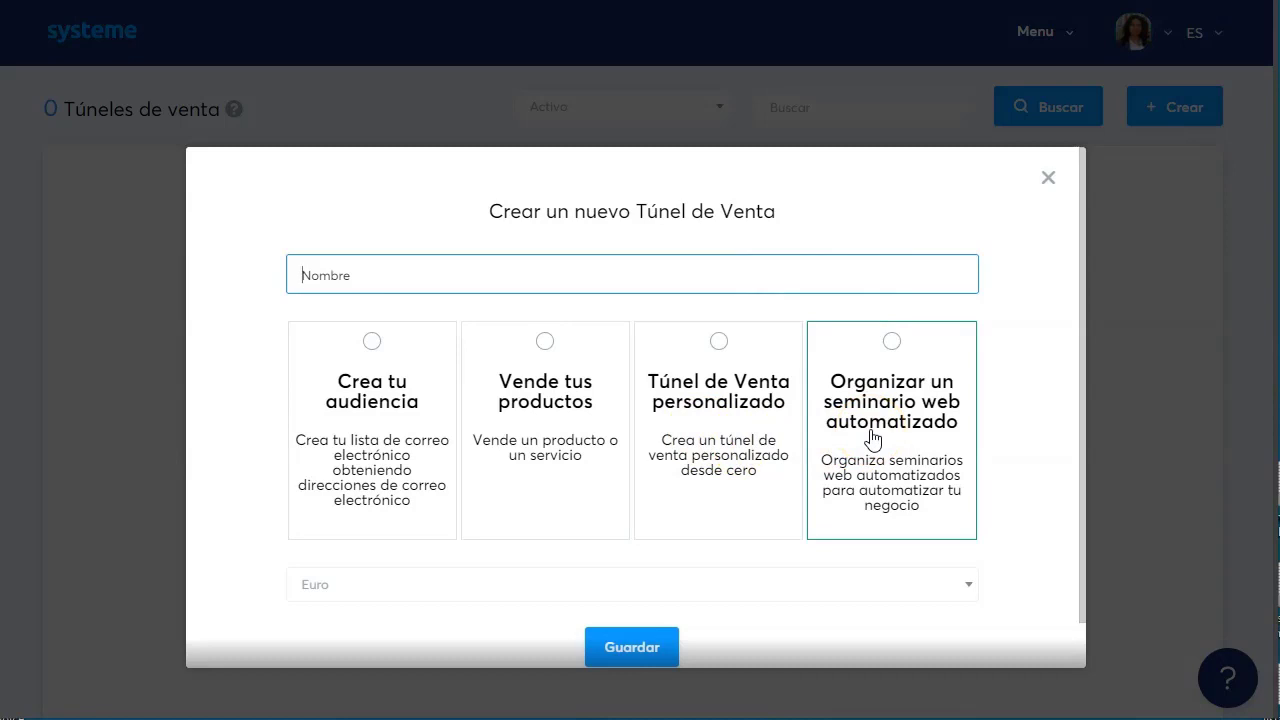
Choose the funnel type Crea tu audiencia and set its currency to Dólar Americano
{"action": "left_click", "coordinate": [381, 402]}
{"action": "left_click", "coordinate": [391, 594]}
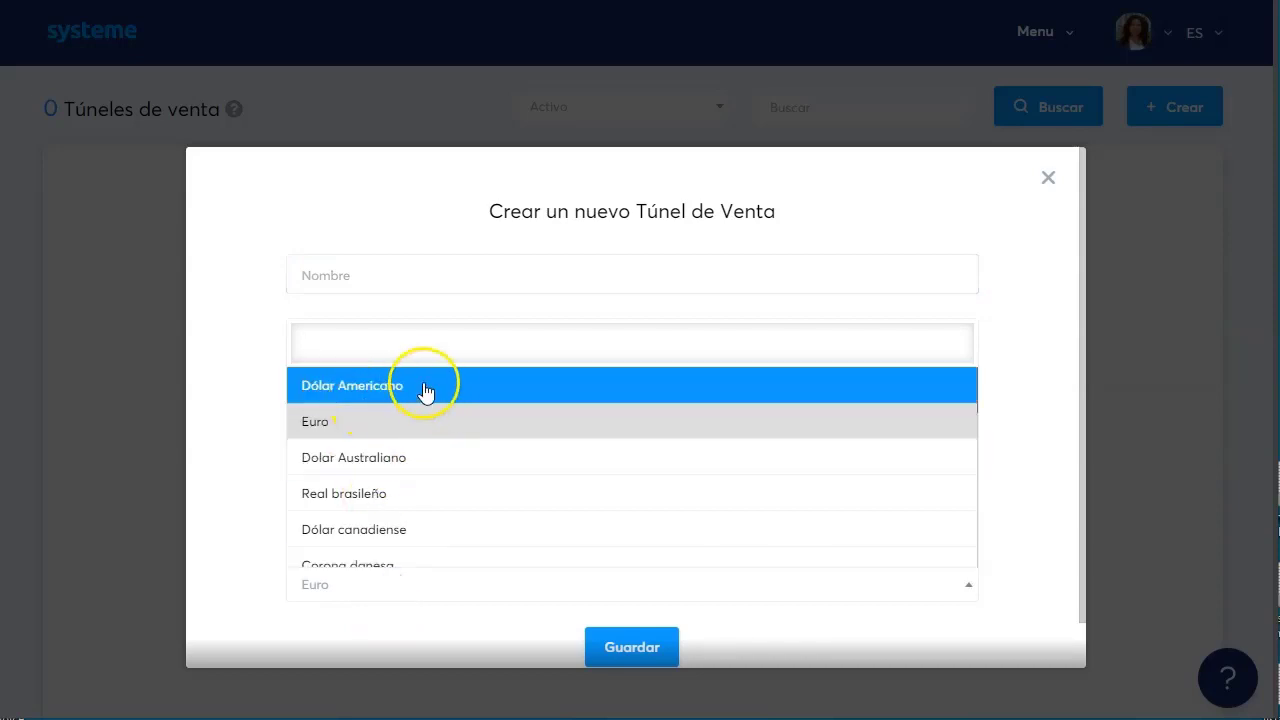
{"action": "scroll", "coordinate": [395, 475], "scroll_direction": "down", "scroll_amount": 1}
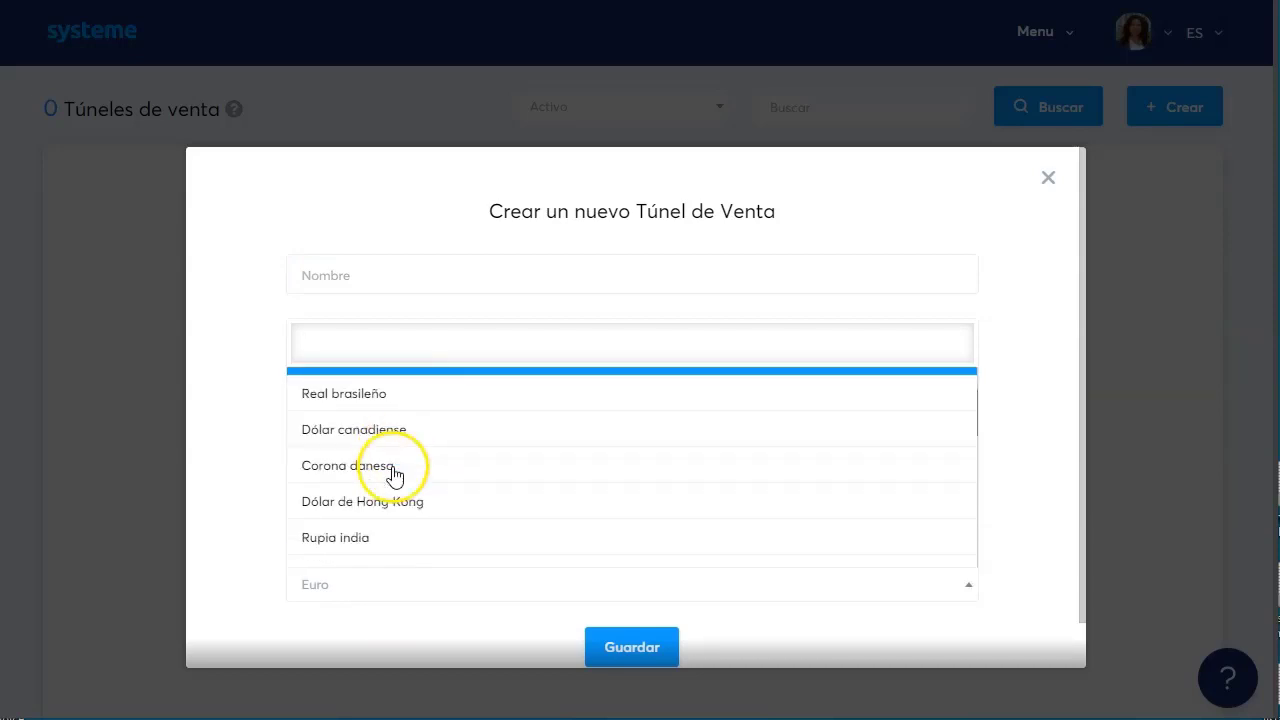
{"action": "scroll", "coordinate": [377, 464], "scroll_direction": "down", "scroll_amount": 6}
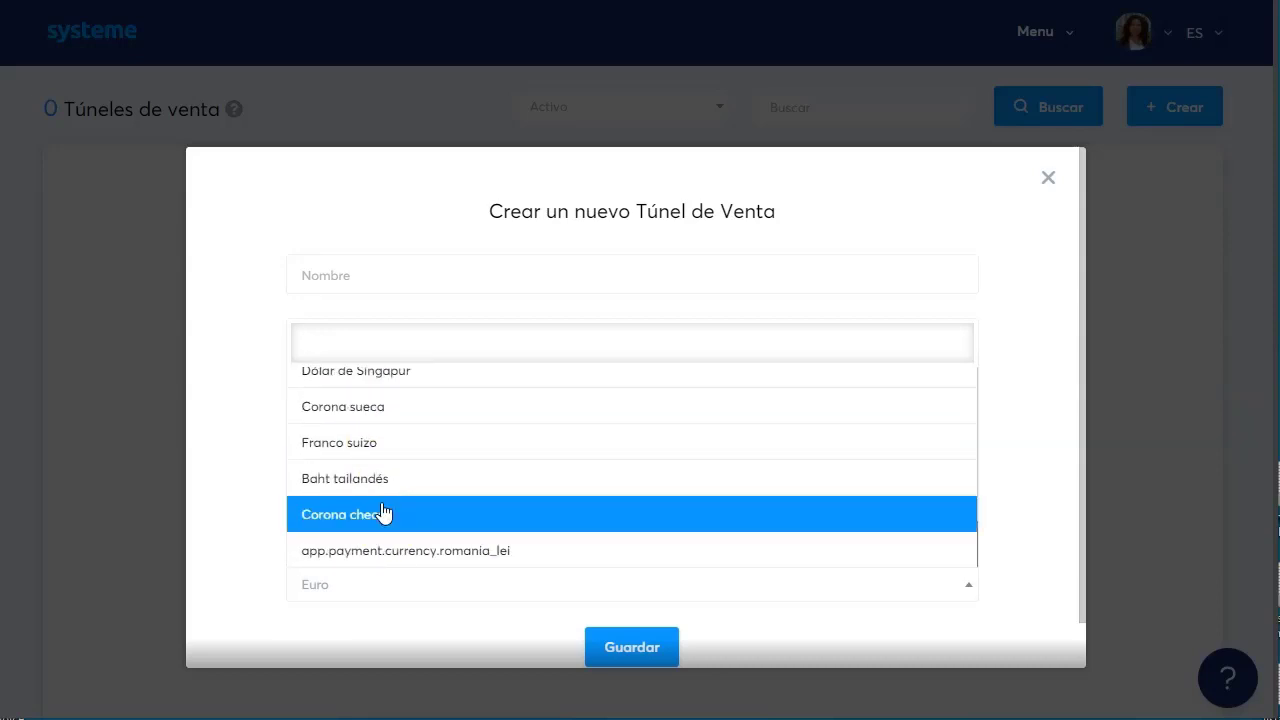
{"action": "scroll", "coordinate": [410, 520], "scroll_direction": "up", "scroll_amount": 7}
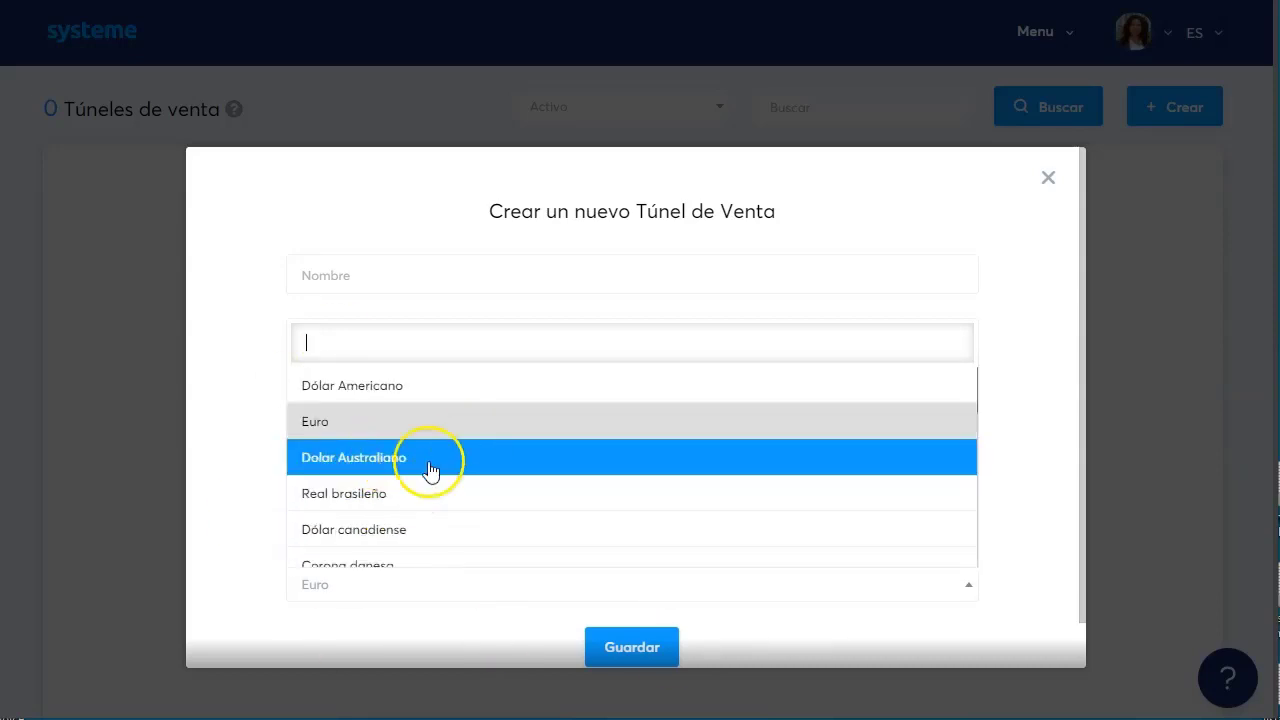
{"action": "left_click", "coordinate": [336, 389]}
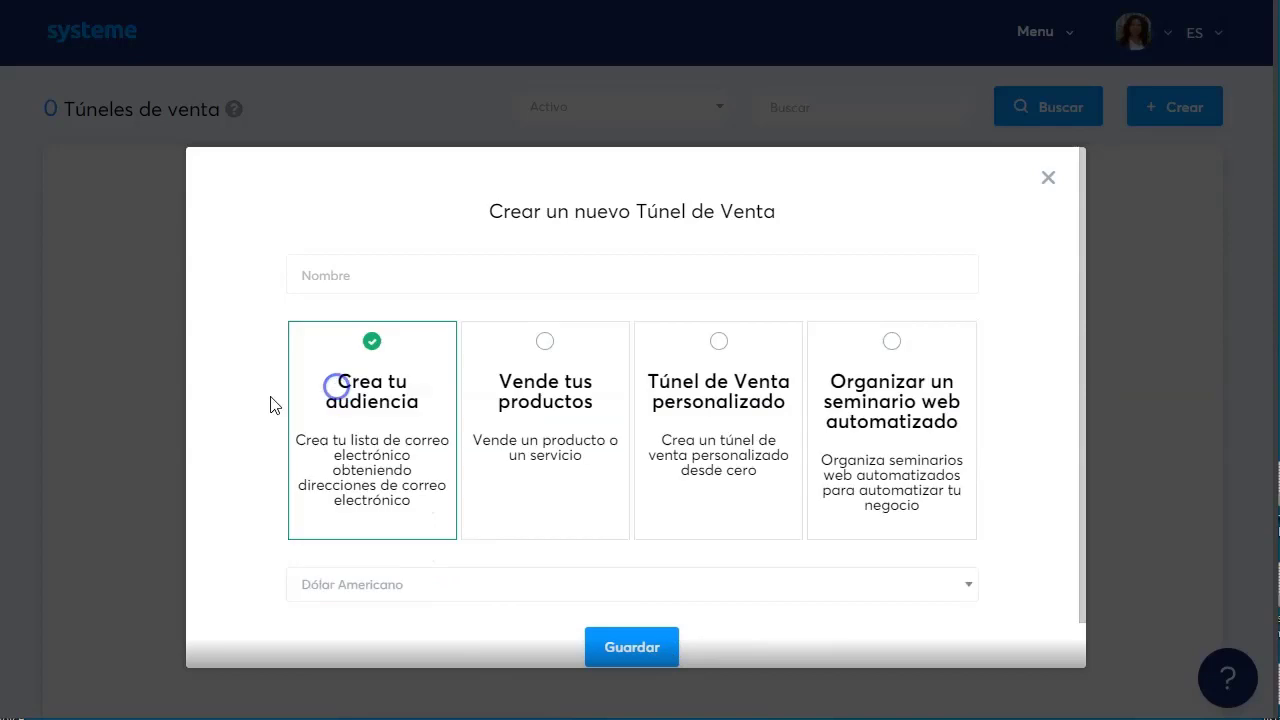
Name the new funnel "tutorial 4 estrategias" and save it
{"action": "left_click", "coordinate": [640, 650]}
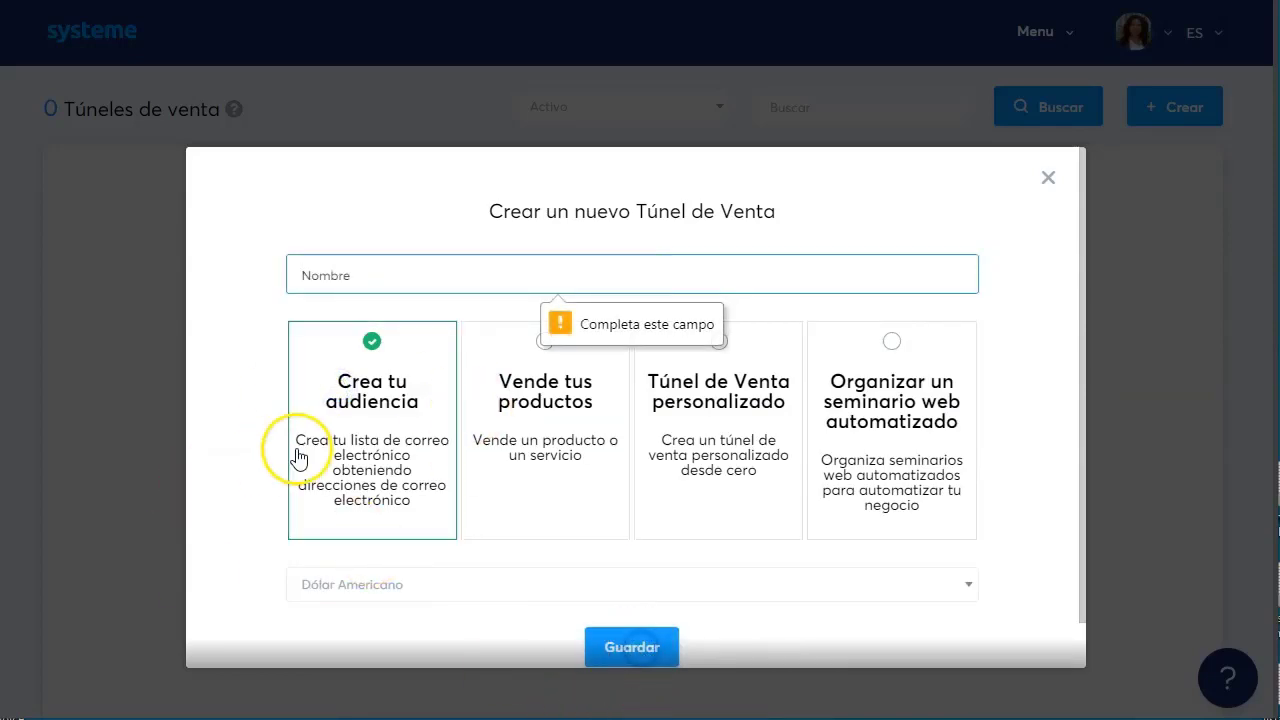
{"action": "left_click", "coordinate": [372, 273]}
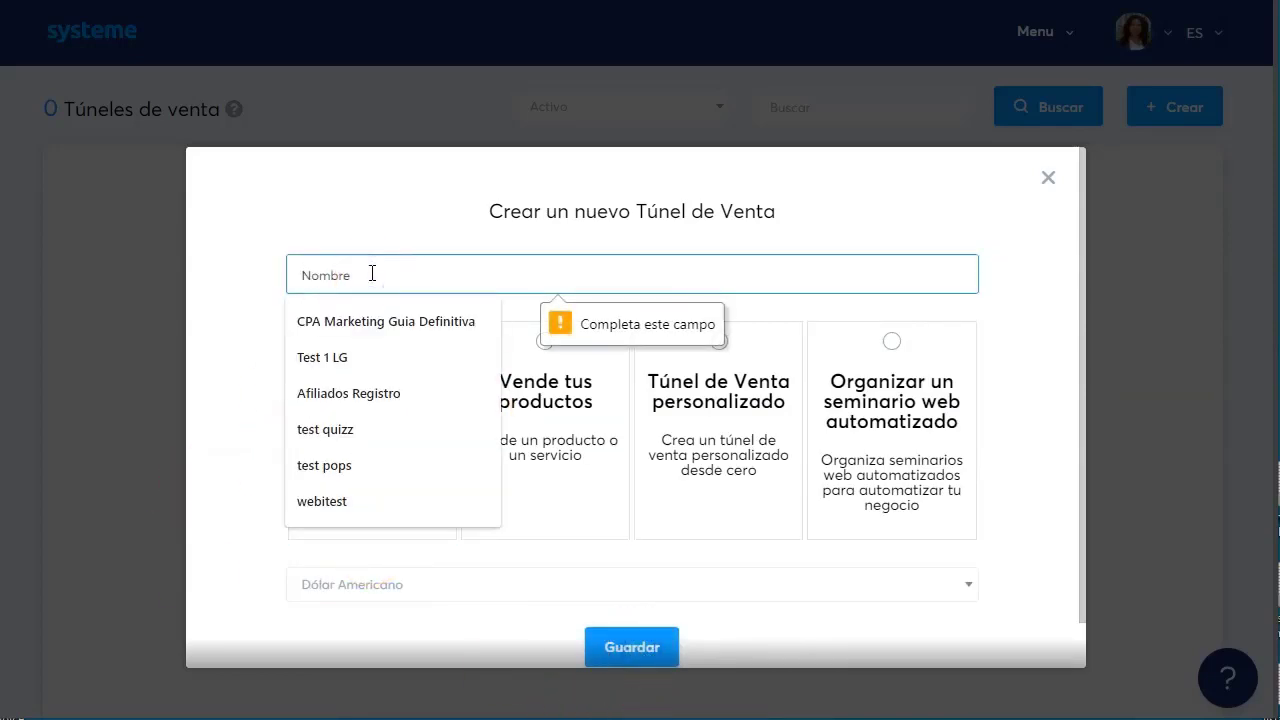
{"action": "type", "text": "tutorial 4 estrategias"}
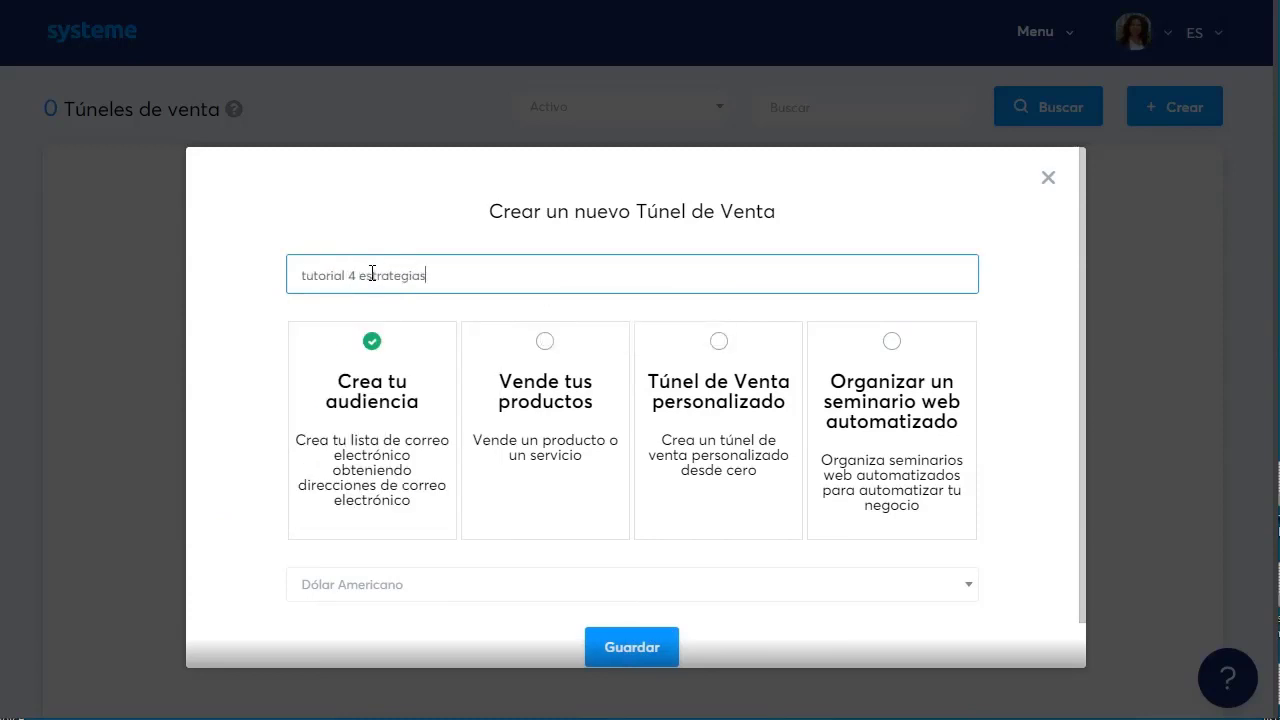
{"action": "left_click", "coordinate": [655, 646]}
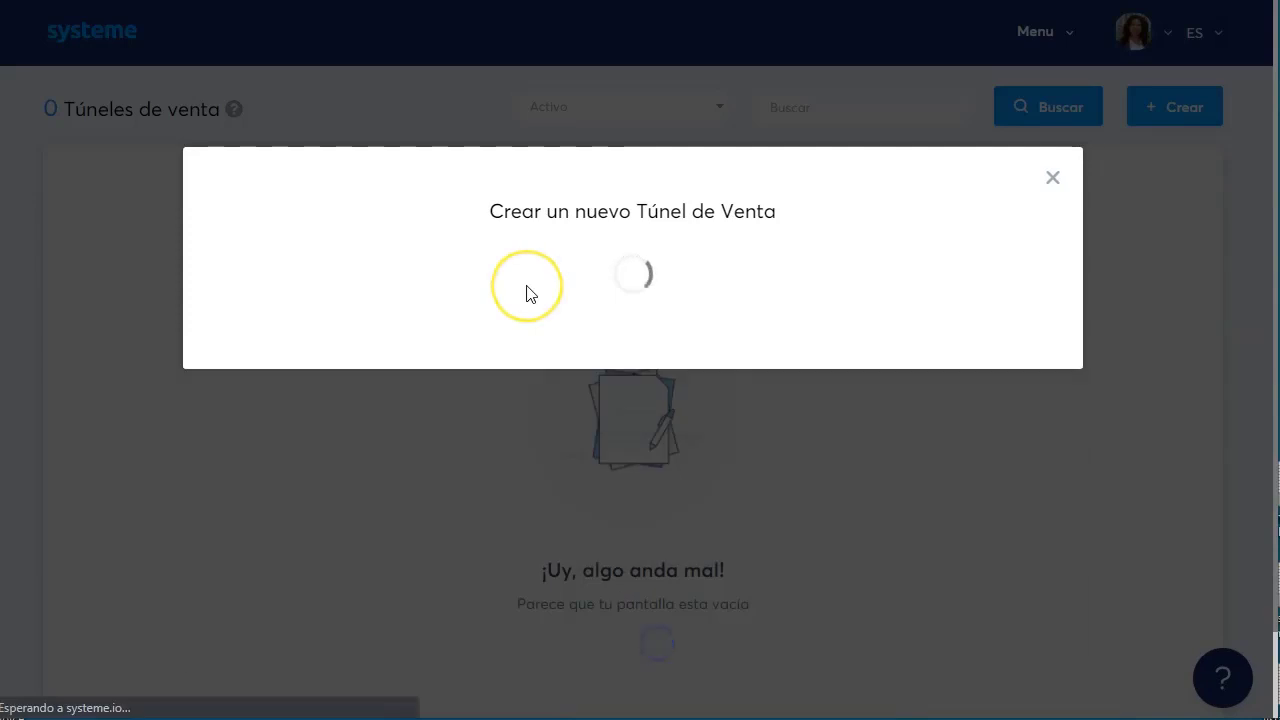
Look through the gallery of page templates available for the funnel's Página de captura
{"action": "scroll", "coordinate": [771, 323], "scroll_direction": "down", "scroll_amount": 4}
{"action": "scroll", "coordinate": [742, 440], "scroll_direction": "down", "scroll_amount": 6}
{"action": "scroll", "coordinate": [742, 433], "scroll_direction": "down", "scroll_amount": 2}
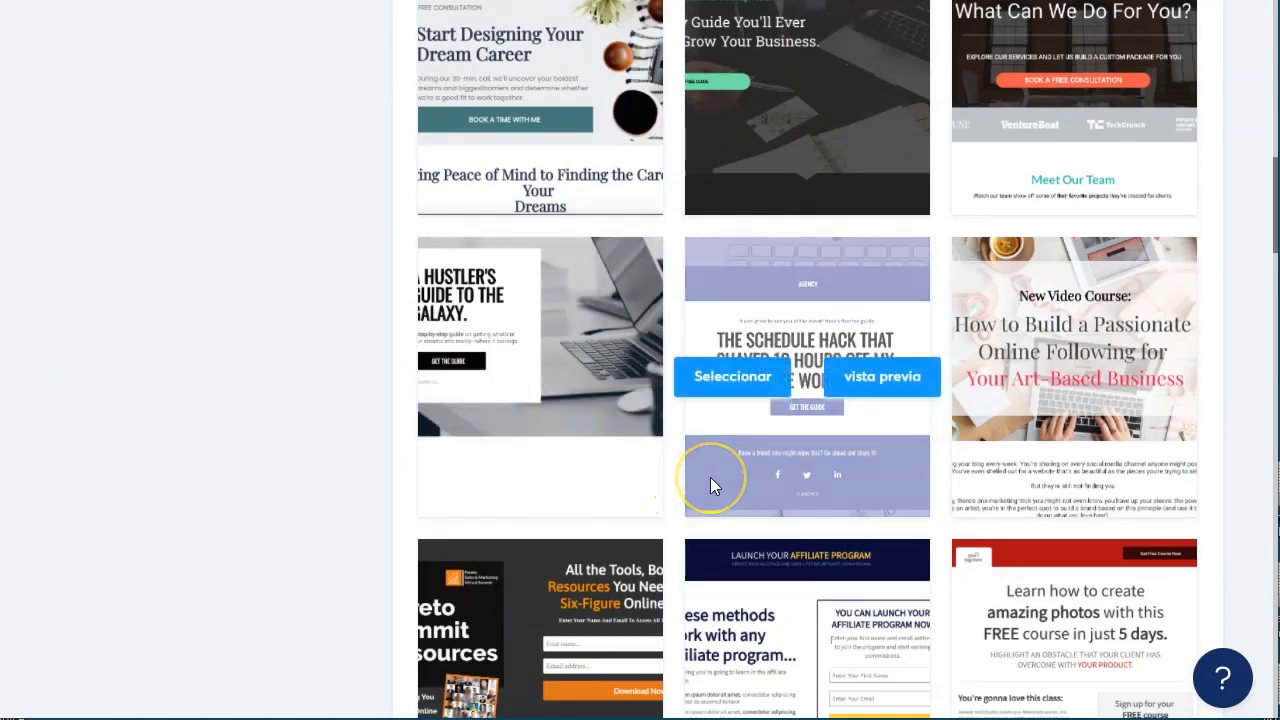
{"action": "scroll", "coordinate": [710, 480], "scroll_direction": "down", "scroll_amount": 5}
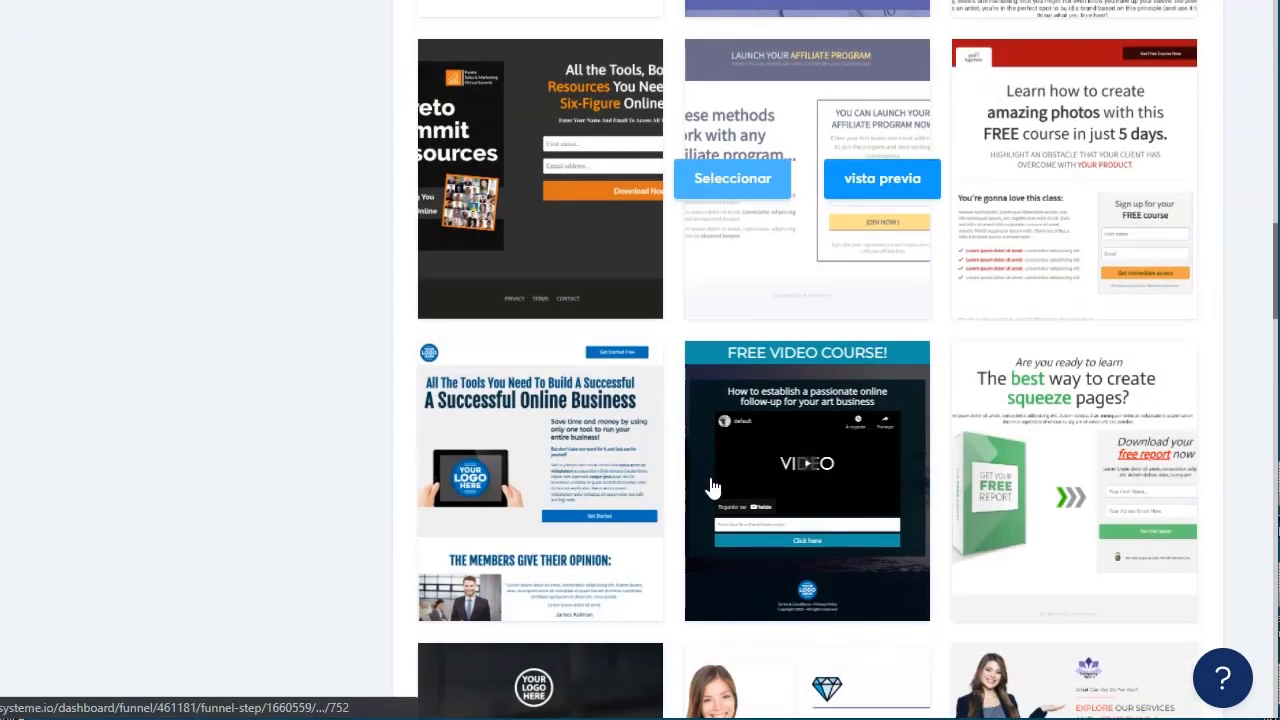
{"action": "scroll", "coordinate": [712, 487], "scroll_direction": "down", "scroll_amount": 2}
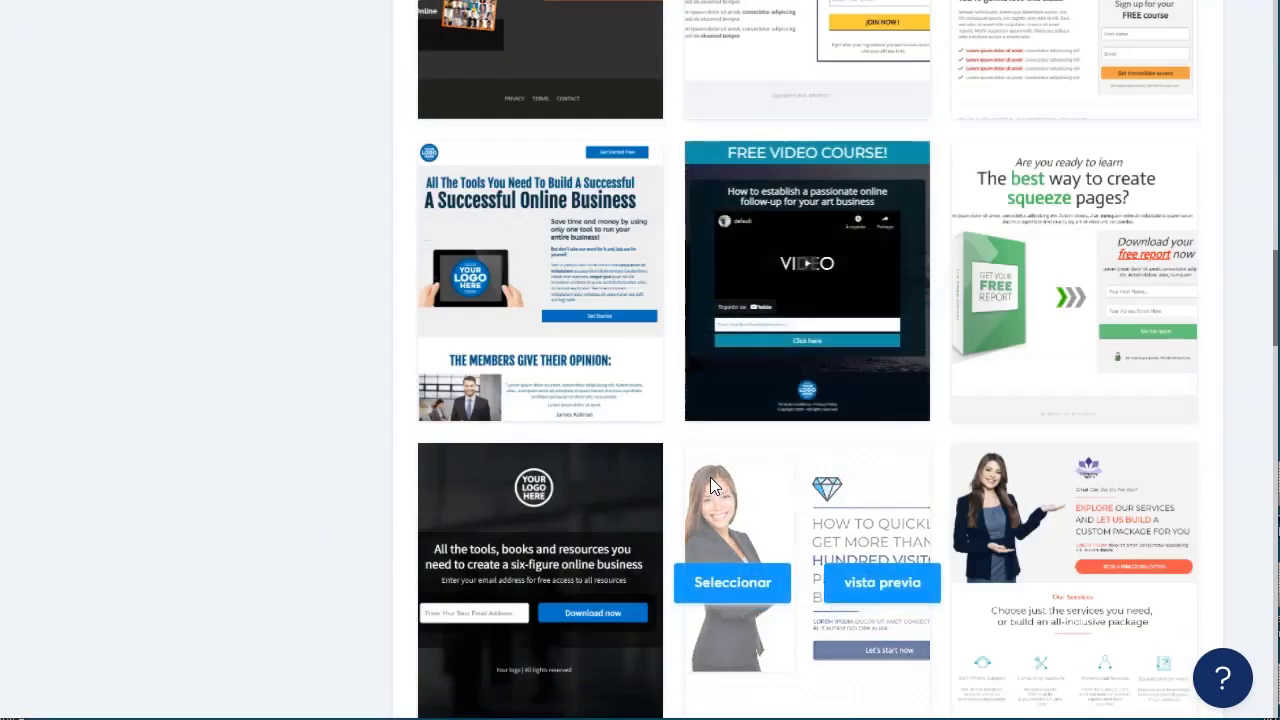
{"action": "scroll", "coordinate": [710, 478], "scroll_direction": "down", "scroll_amount": 2}
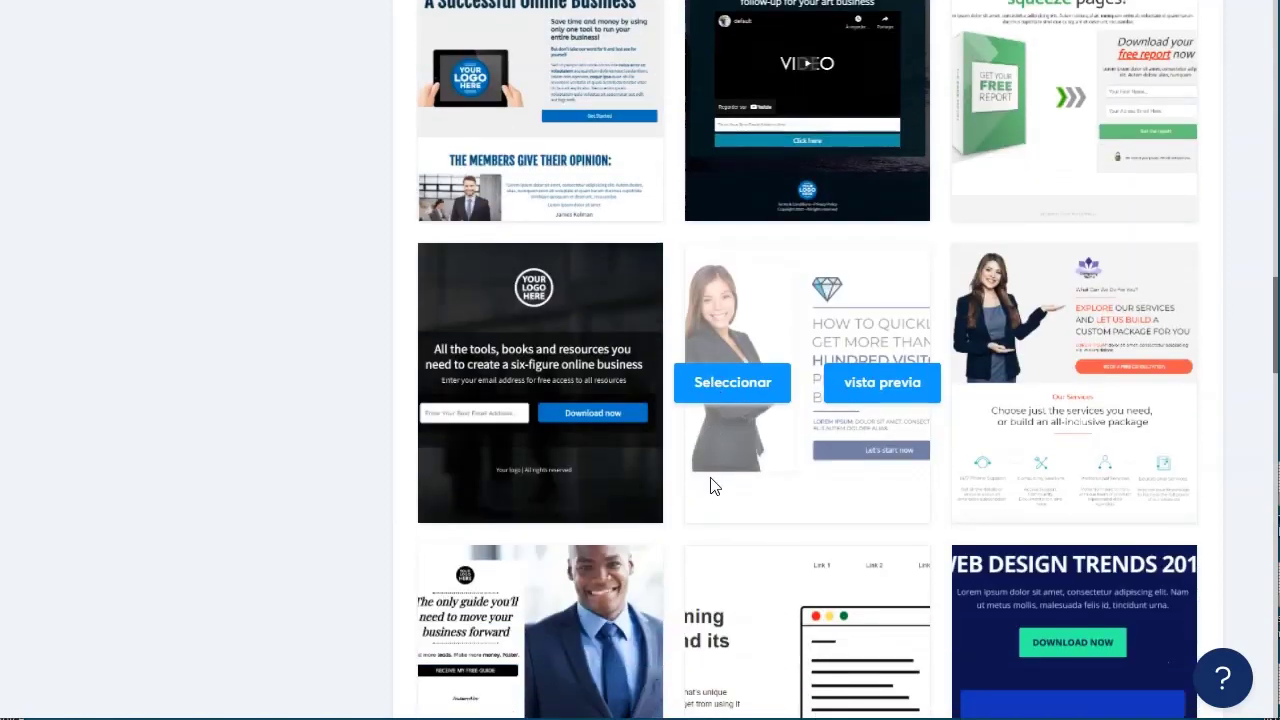
{"action": "scroll", "coordinate": [712, 487], "scroll_direction": "down", "scroll_amount": 3}
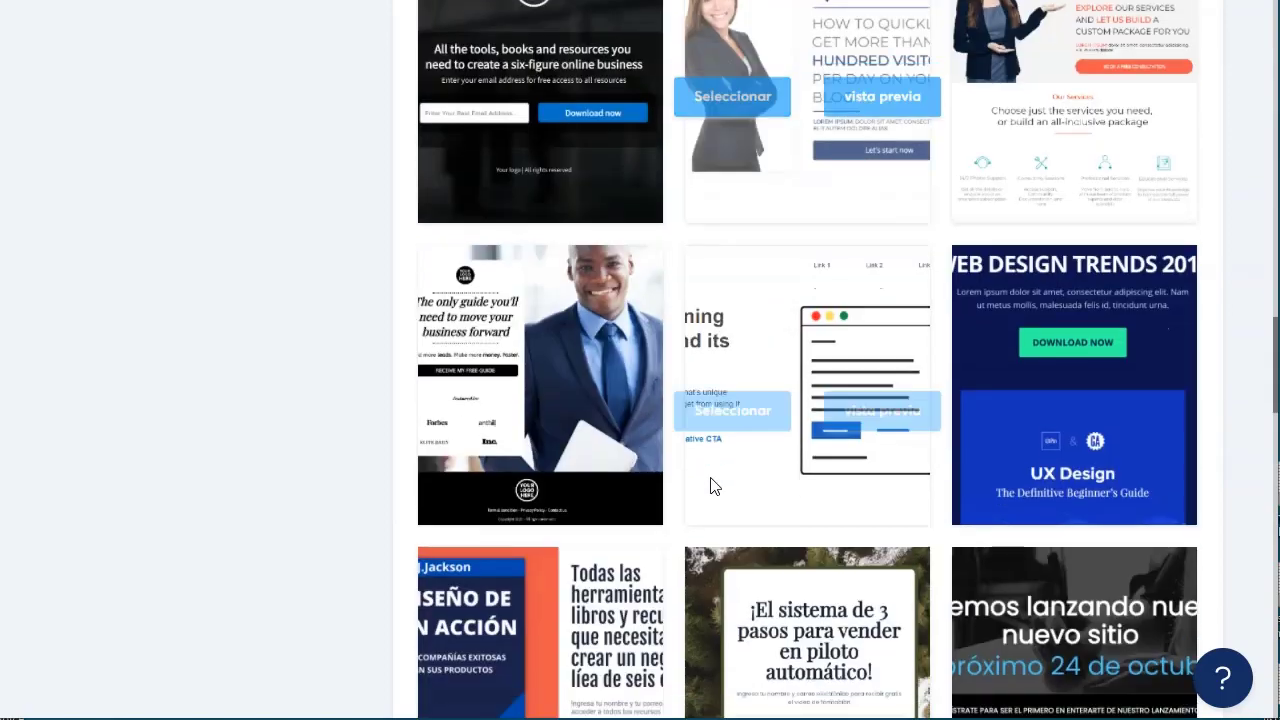
{"action": "scroll", "coordinate": [712, 487], "scroll_direction": "up", "scroll_amount": 2}
{"action": "scroll", "coordinate": [713, 485], "scroll_direction": "up", "scroll_amount": 15}
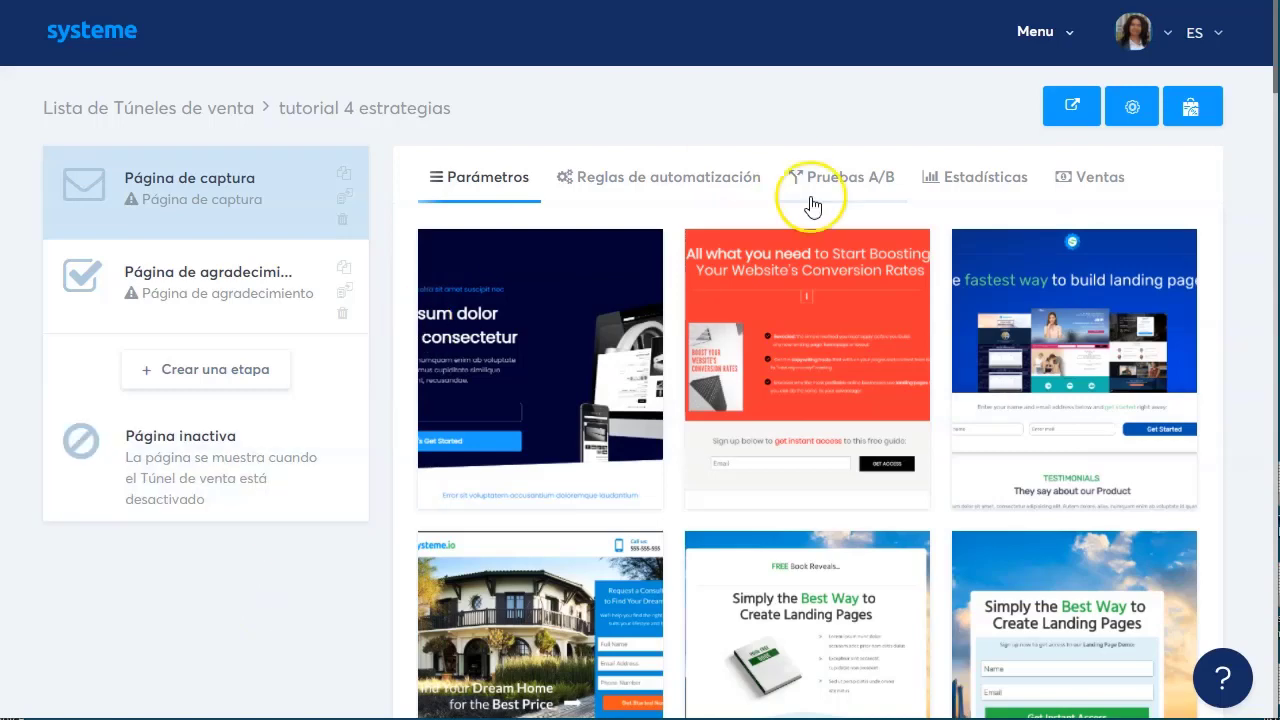
{"action": "left_click", "coordinate": [255, 615]}
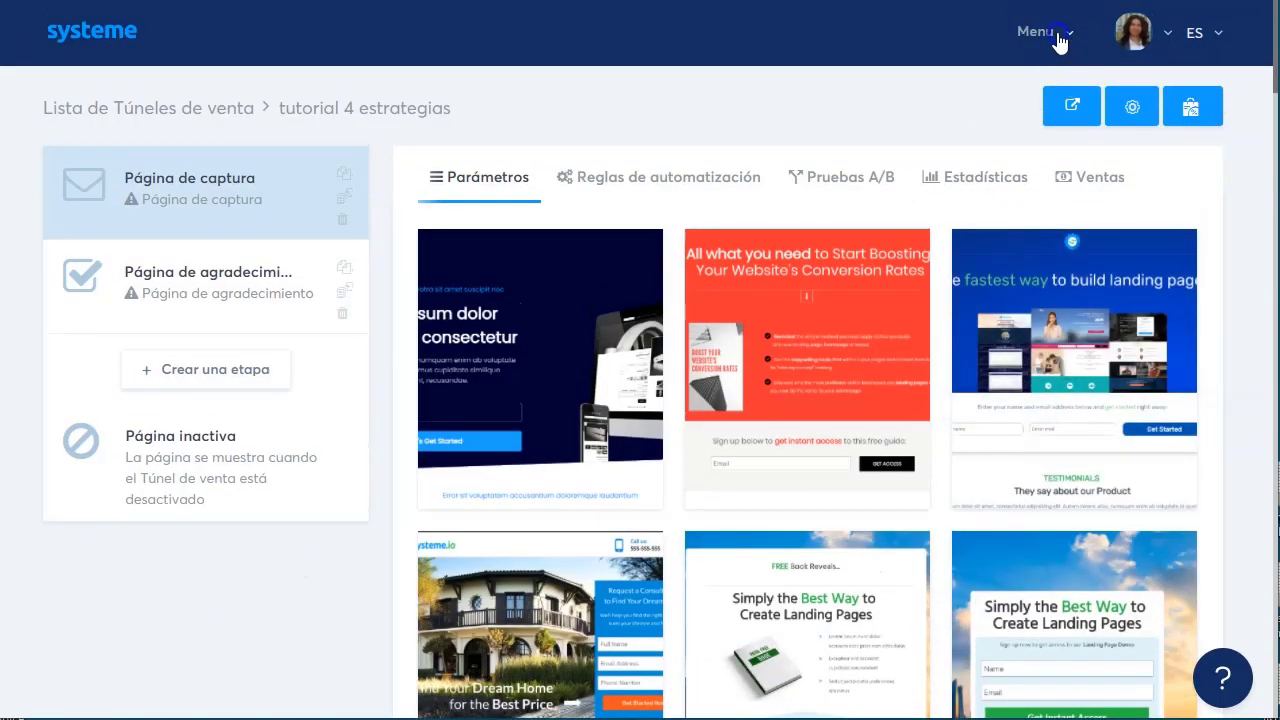
Go to Mis capacitaciones under Ventas and start creating a new course
{"action": "mouse_move", "coordinate": [1057, 40]}
{"action": "scroll", "coordinate": [1060, 354], "scroll_direction": "down", "scroll_amount": 2}
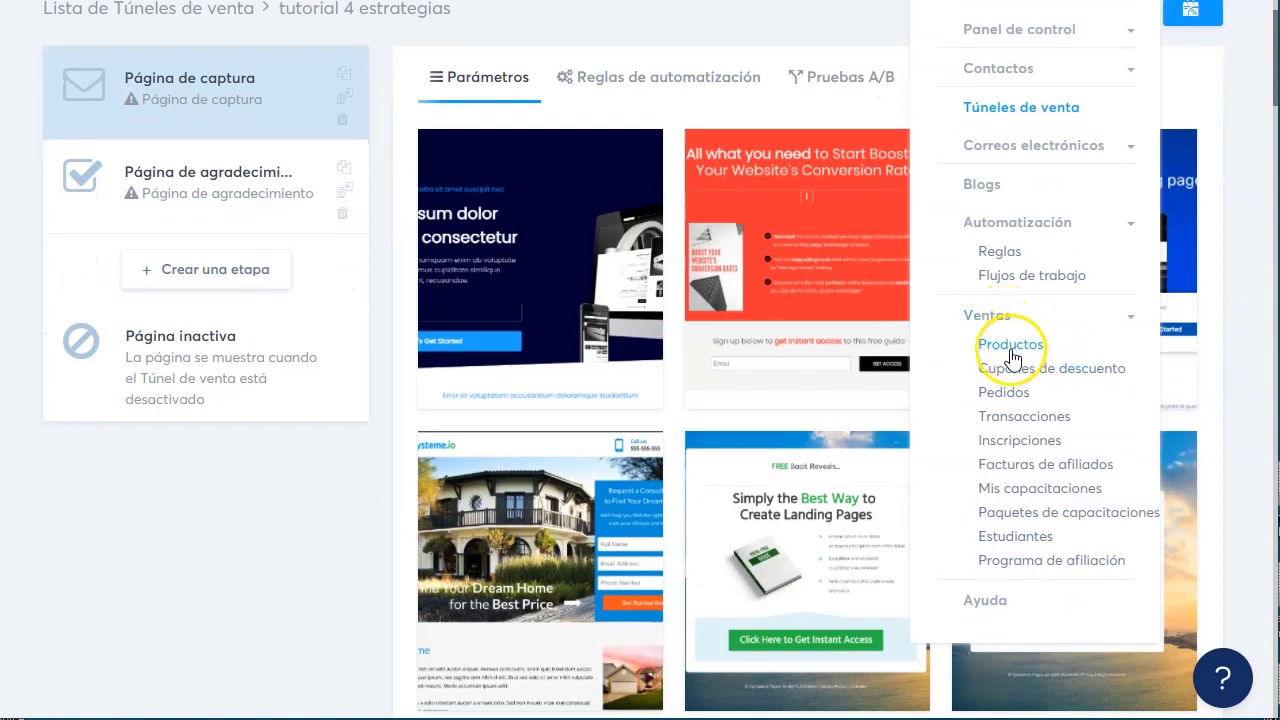
{"action": "left_click", "coordinate": [1050, 494]}
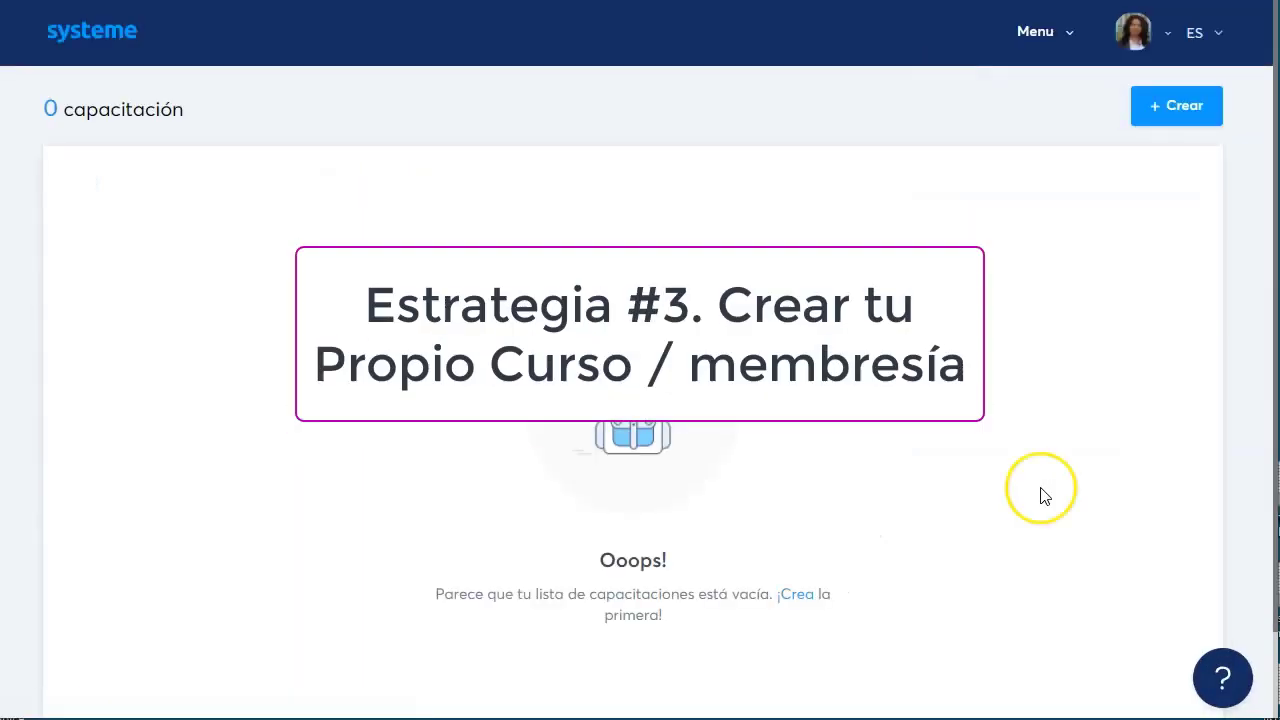
{"action": "left_click", "coordinate": [1177, 106]}
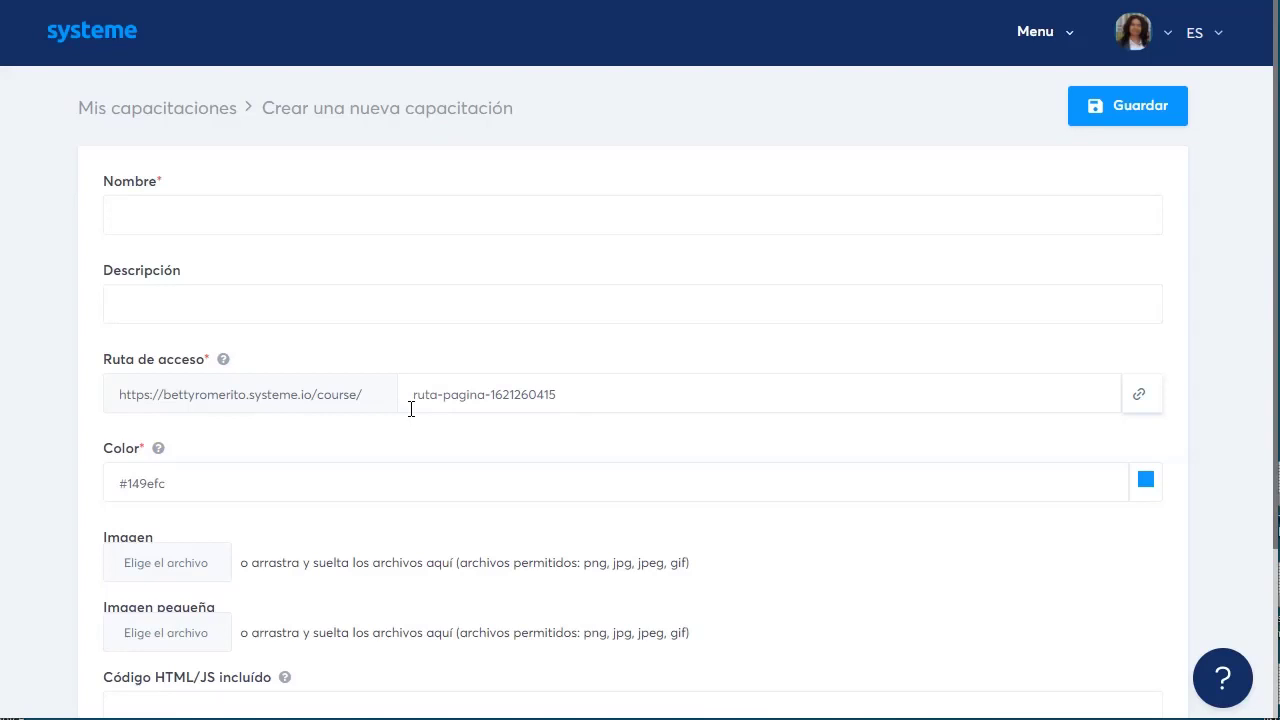
Enter "Diseños para Marketing para no Diseñadores" as the course name
{"action": "left_click", "coordinate": [476, 220]}
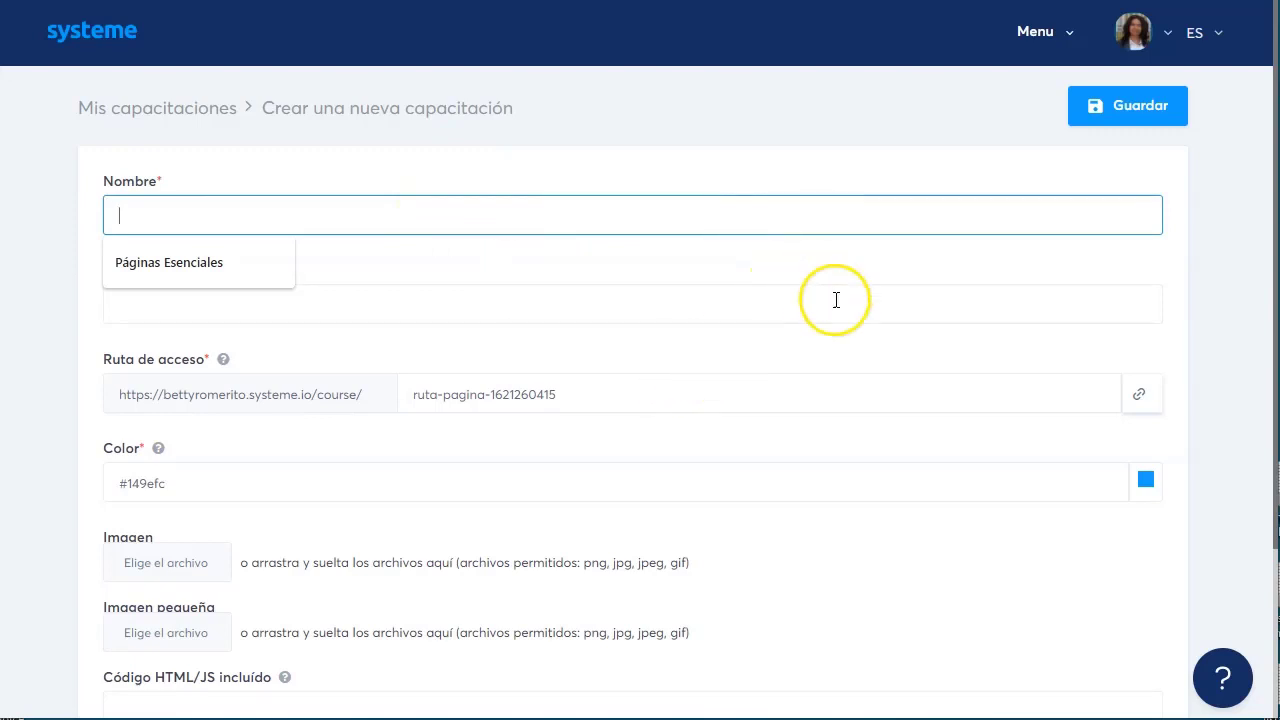
{"action": "type", "text": "Diseños para Marketing par ano"}
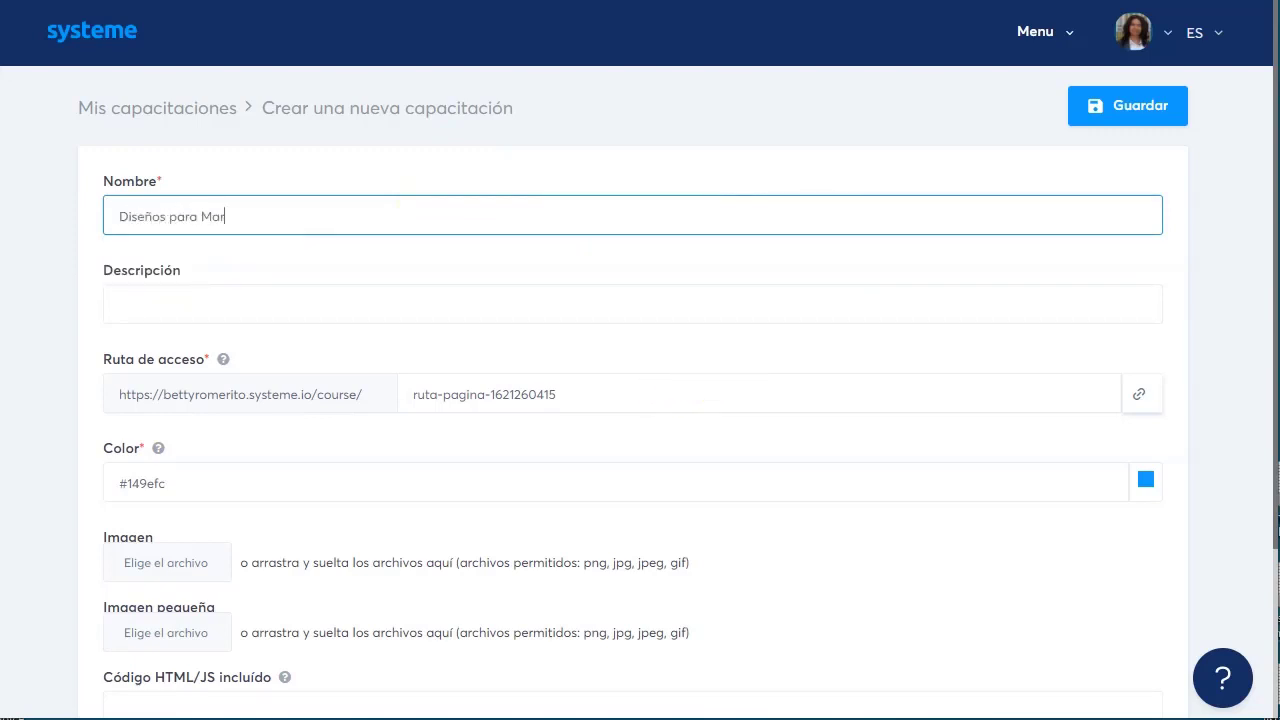
{"action": "key", "text": "BackSpace"}
{"action": "key", "text": "BackSpace"}
{"action": "key", "text": "BackSpace"}
{"action": "key", "text": "BackSpace"}
{"action": "type", "text": "a no Diseñadores"}
Replace the first "para" in the course name with "de" so it reads "Diseños de Marketing para no Diseñadores"
{"action": "left_click", "coordinate": [200, 217]}
{"action": "key", "text": "BackSpace"}
{"action": "key", "text": "BackSpace"}
{"action": "key", "text": "BackSpace"}
{"action": "key", "text": "BackSpace"}
{"action": "key", "text": "BackSpace"}
{"action": "type", "text": "de"}
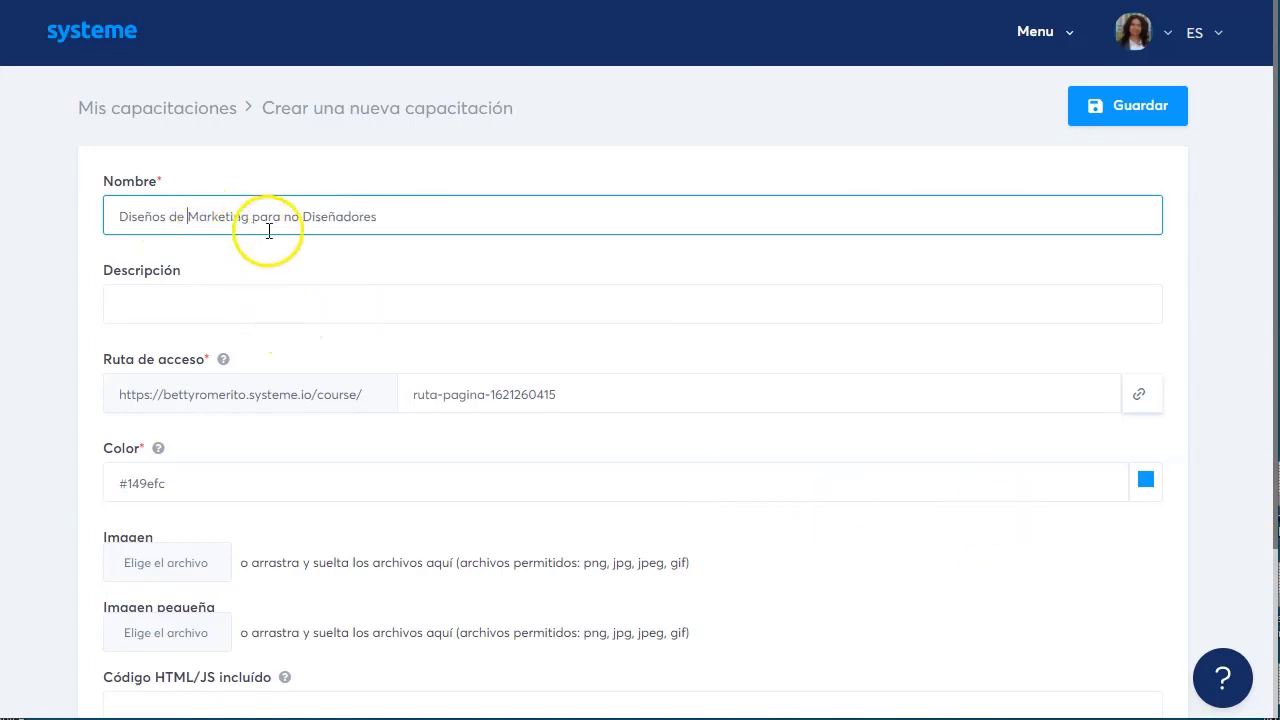
Enter "Todos los diseños que requieras para tus redes sociales listos para descargar, adaptar y publicar." as the course description
{"action": "left_click", "coordinate": [243, 295]}
{"action": "type", "text": "Tod"}
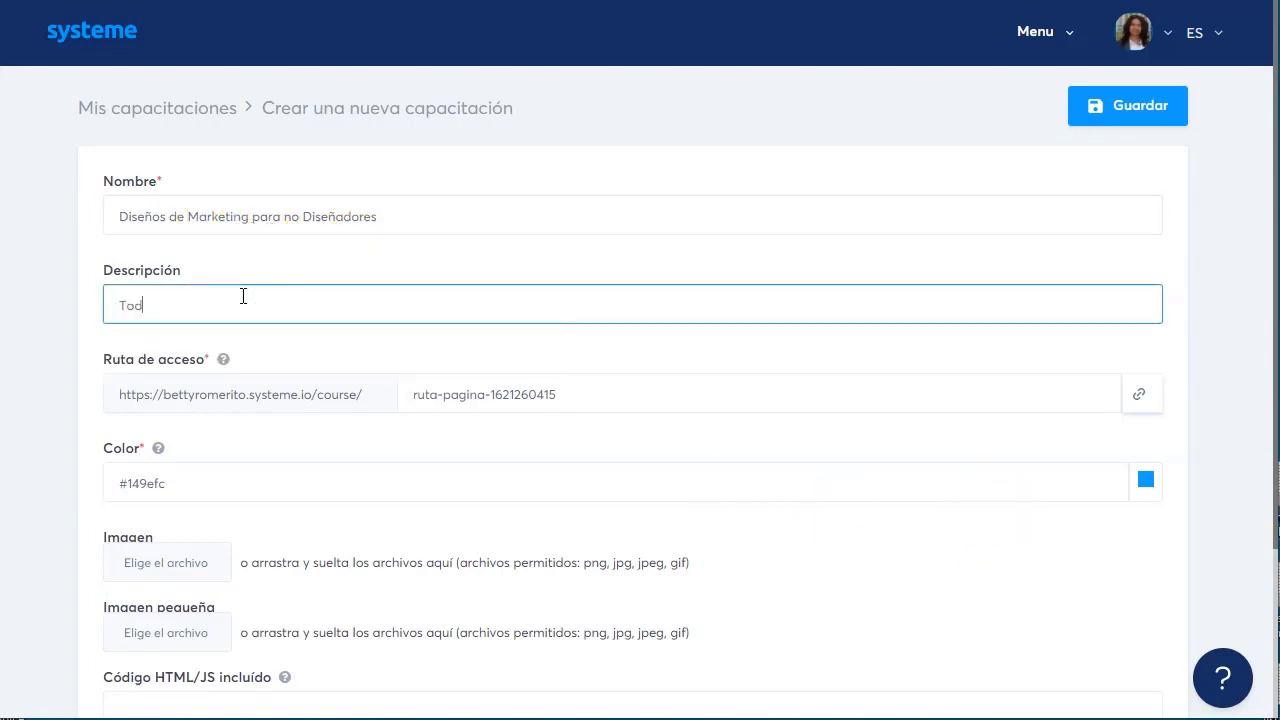
{"action": "type", "text": "os los diseños que requ"}
{"action": "type", "text": "ieras para tus "}
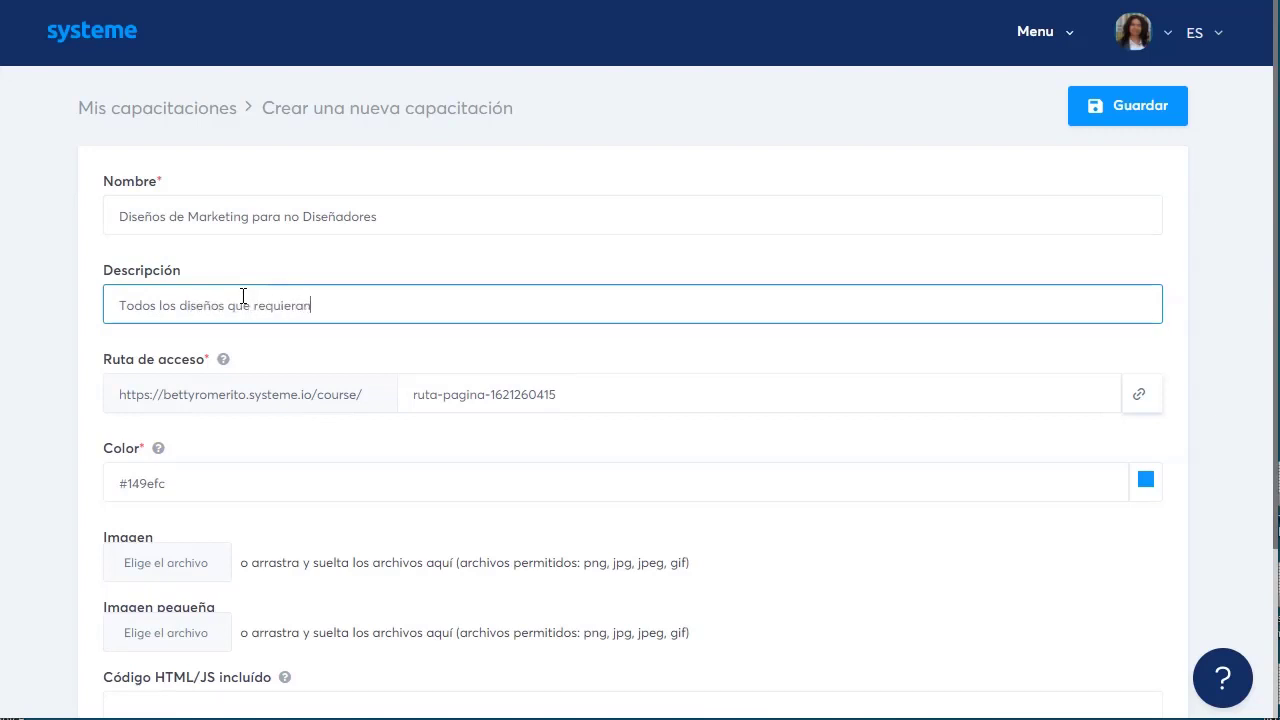
{"action": "type", "text": "redes sociales listaos"}
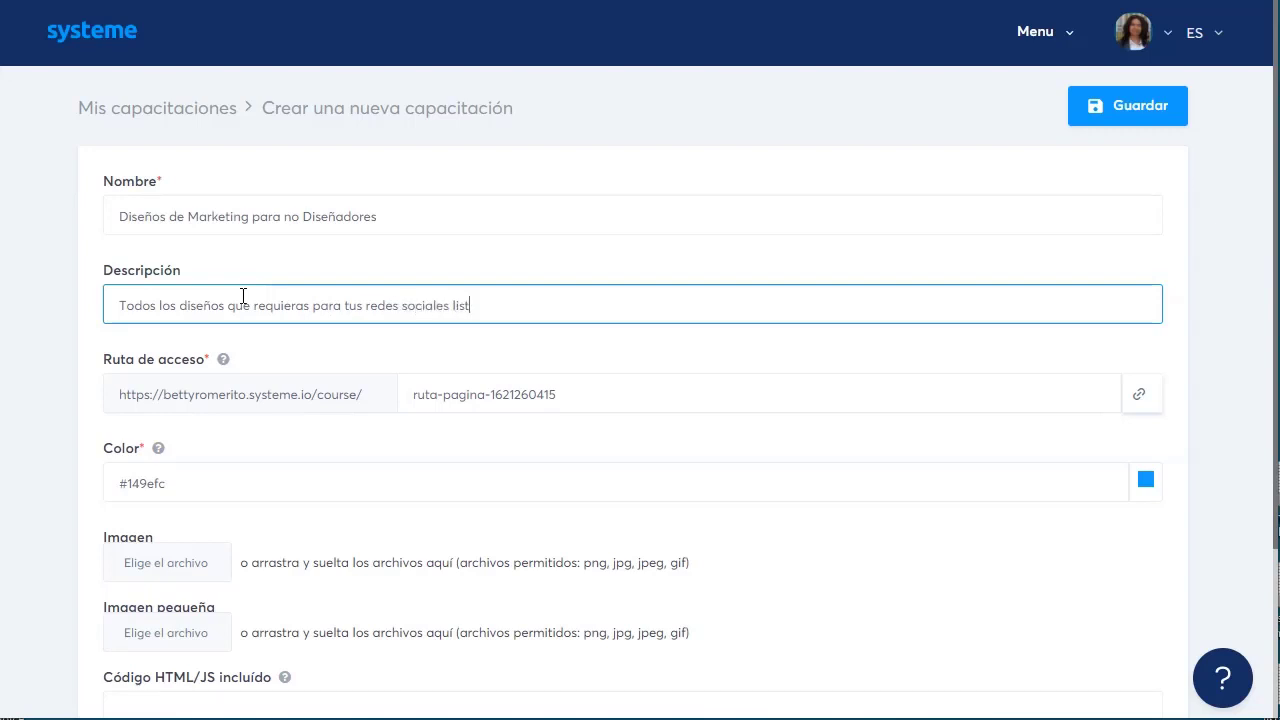
{"action": "key", "text": "BackSpace"}
{"action": "key", "text": "BackSpace"}
{"action": "key", "text": "BackSpace"}
{"action": "key", "text": "BackSpace"}
{"action": "type", "text": "os para descargar, adaptar y publicar."}
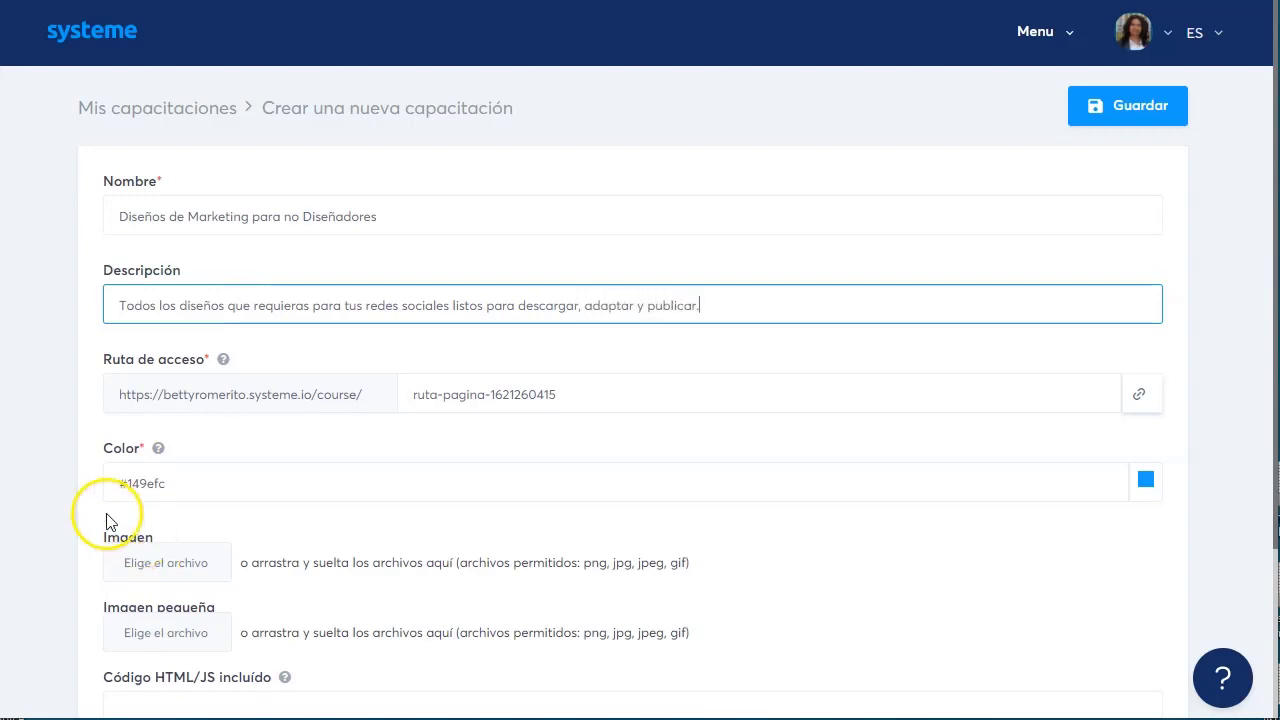
{"action": "left_click_drag", "start_coordinate": [116, 397], "coordinate": [365, 403]}
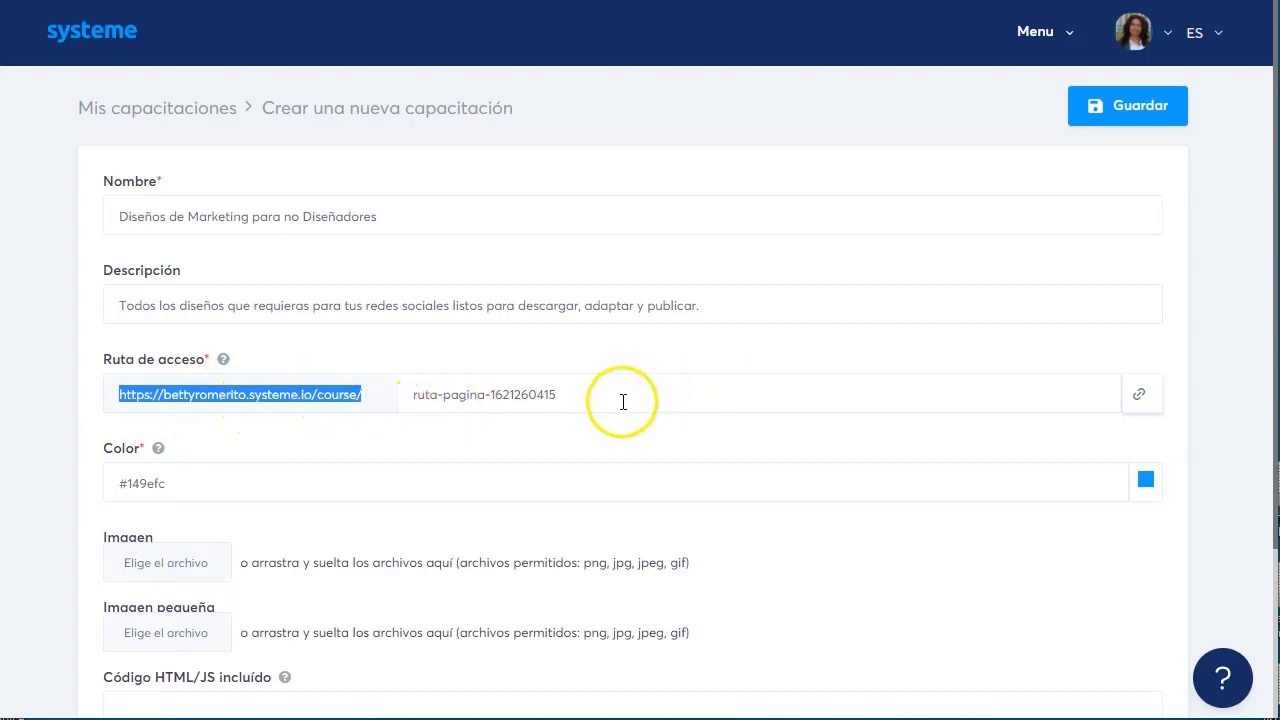
{"action": "left_click", "coordinate": [309, 443]}
Change the course color to the magenta shade #cb10e8
{"action": "scroll", "coordinate": [200, 455], "scroll_direction": "down", "scroll_amount": 1}
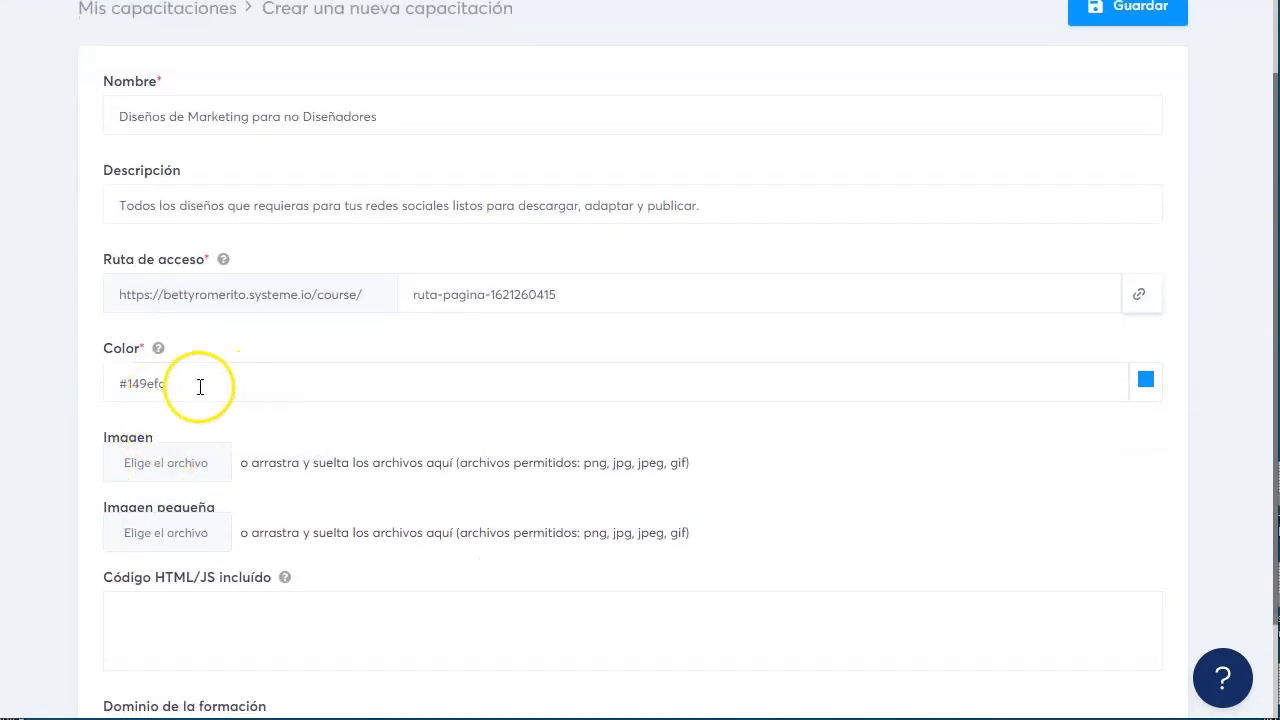
{"action": "left_click", "coordinate": [1146, 382]}
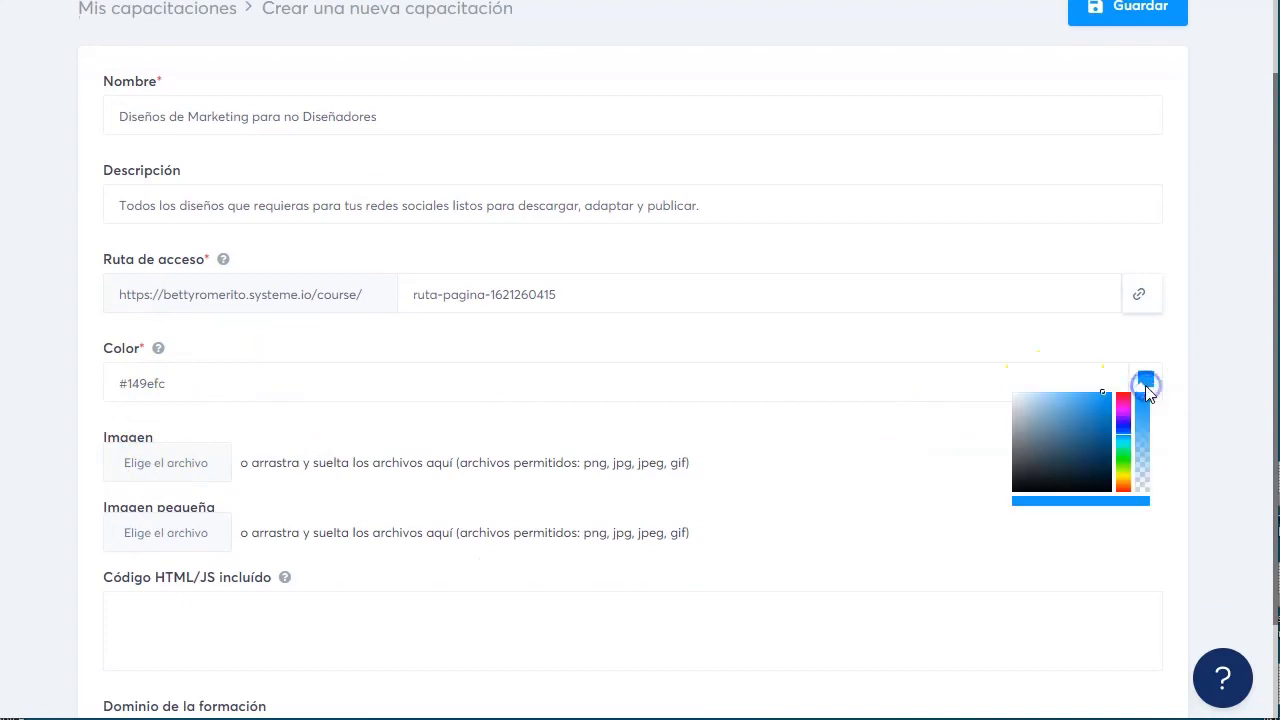
{"action": "left_click", "coordinate": [1124, 411]}
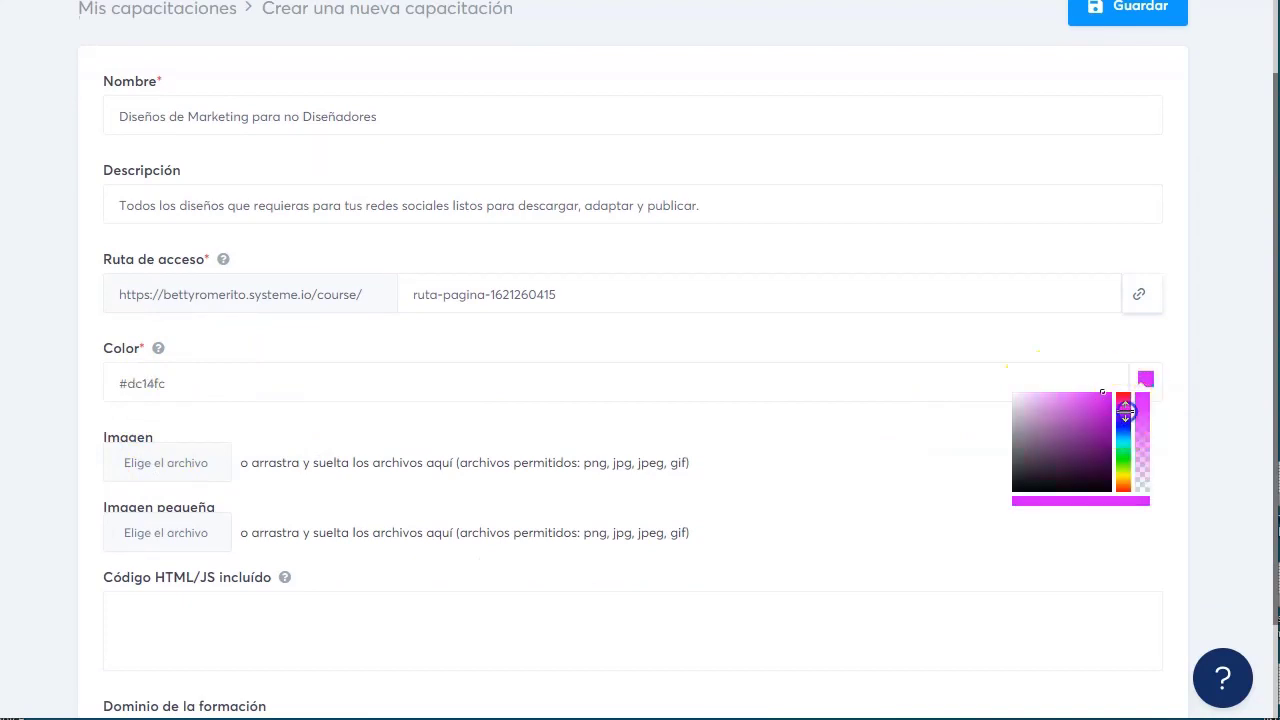
{"action": "left_click", "coordinate": [1105, 394]}
{"action": "left_click_drag", "start_coordinate": [1105, 394], "coordinate": [1103, 403]}
{"action": "left_click", "coordinate": [818, 490]}
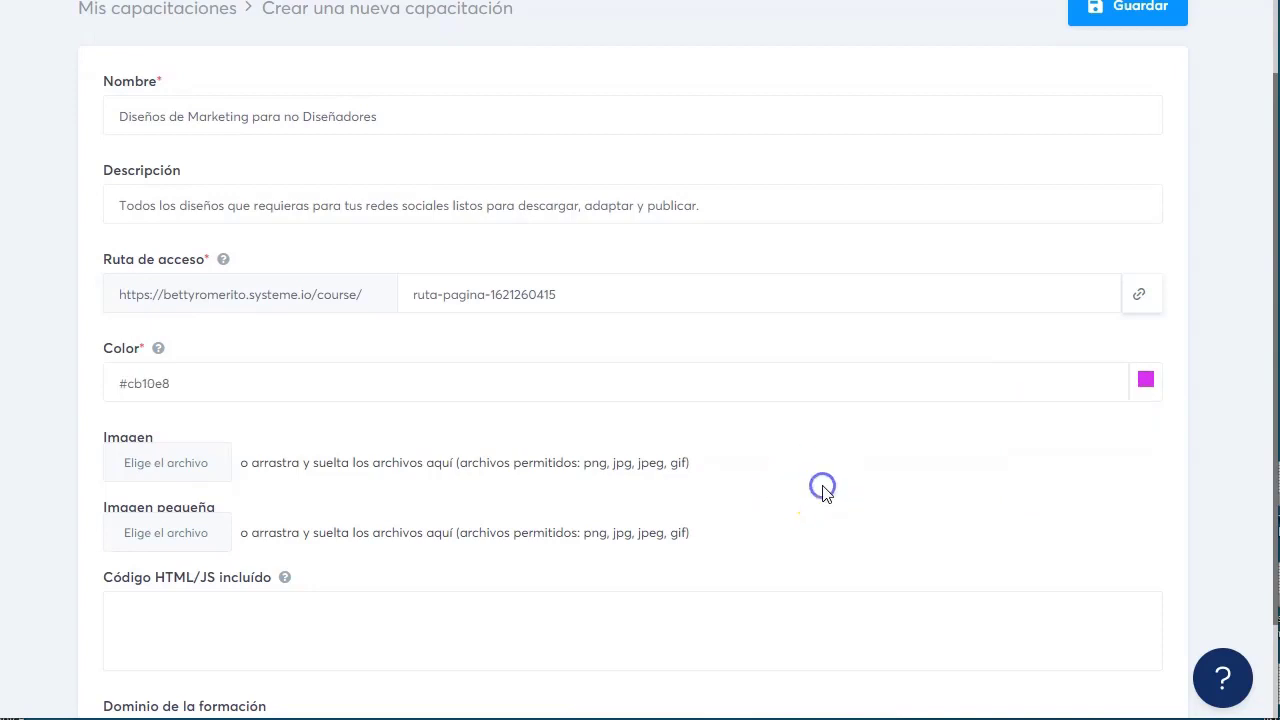
{"action": "scroll", "coordinate": [242, 462], "scroll_direction": "down", "scroll_amount": 1}
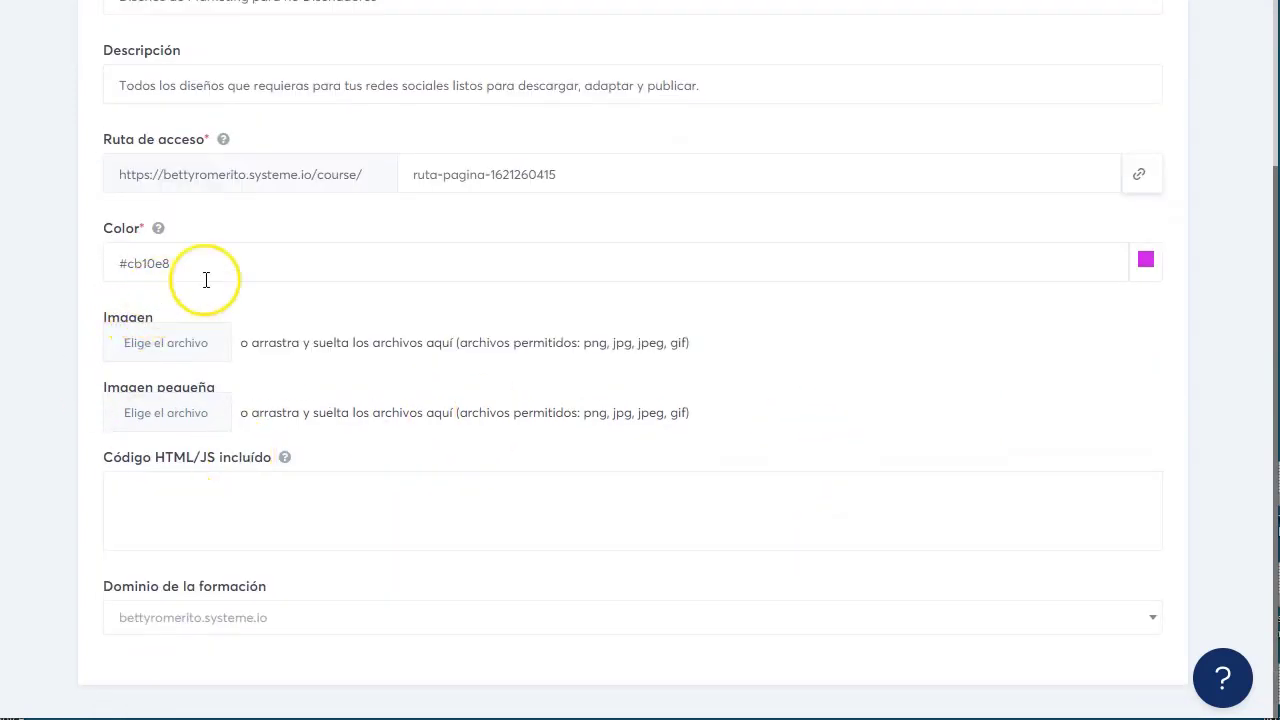
{"action": "left_click", "coordinate": [166, 497]}
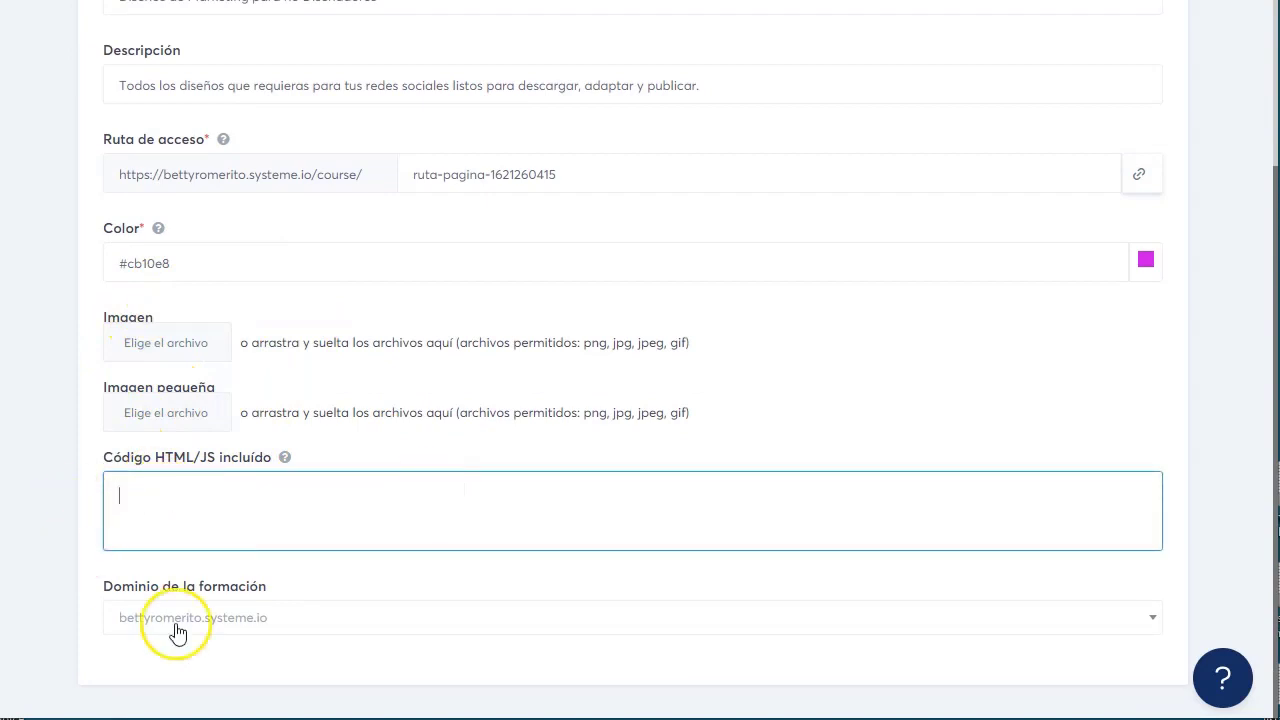
{"action": "left_click", "coordinate": [157, 620]}
{"action": "left_click", "coordinate": [157, 619]}
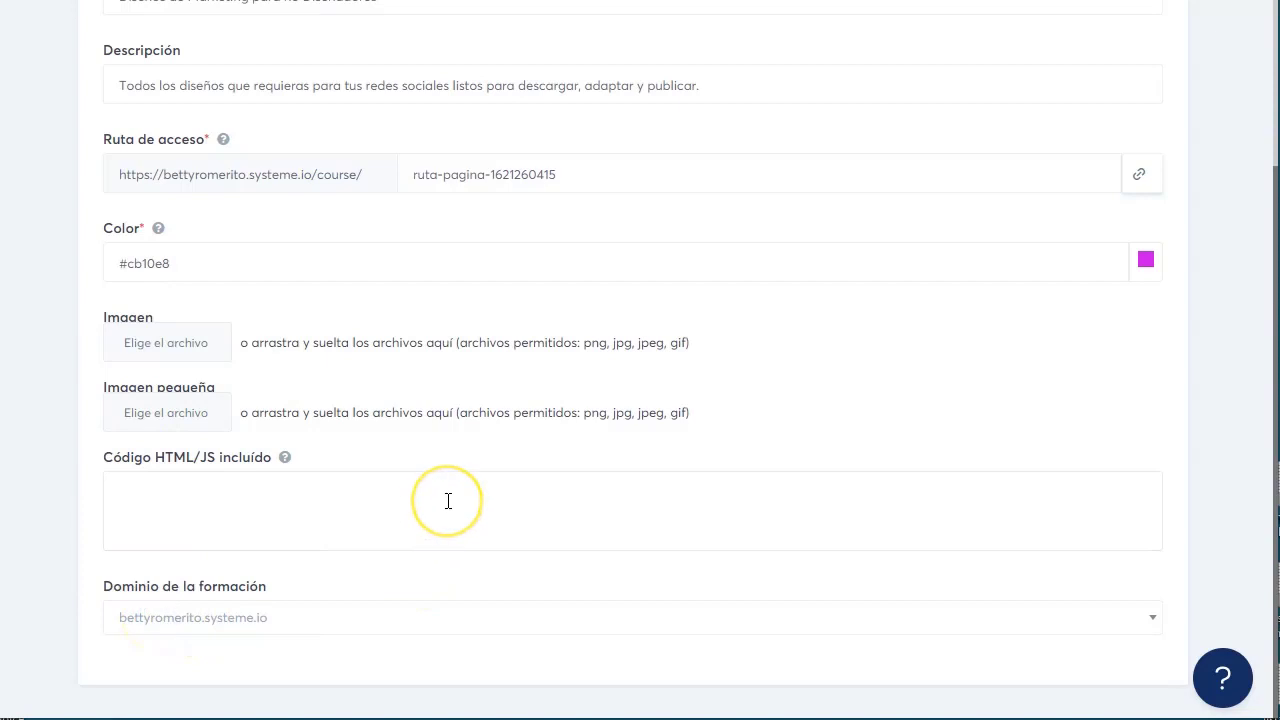
Save the new course and create a module in it named "diseño automático sin dolor"
{"action": "scroll", "coordinate": [448, 501], "scroll_direction": "up", "scroll_amount": 3}
{"action": "left_click", "coordinate": [1122, 116]}
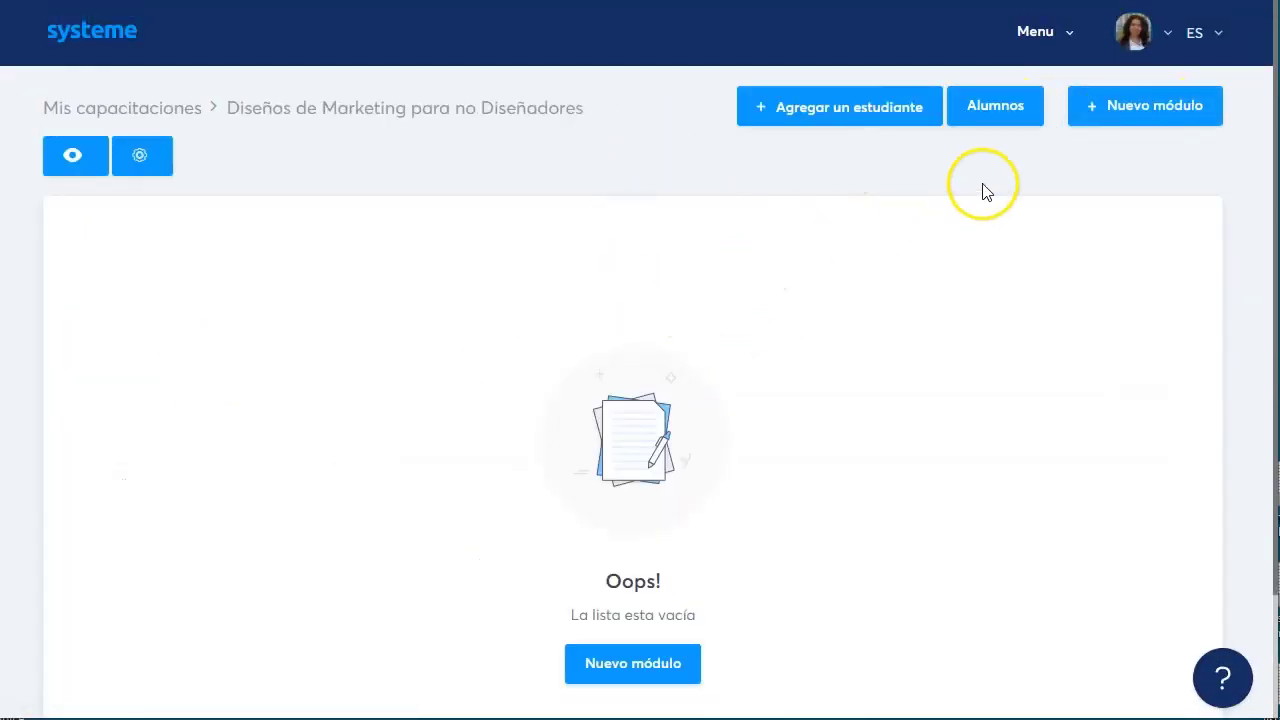
{"action": "left_click", "coordinate": [1137, 112]}
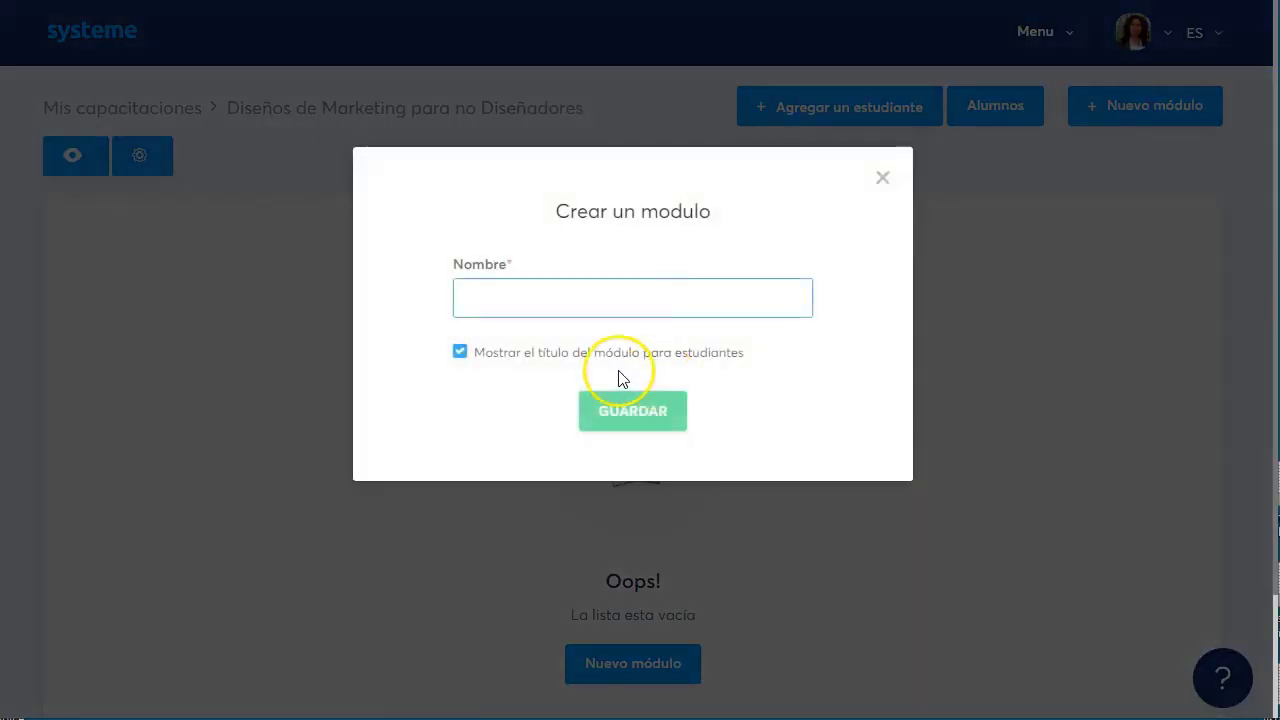
{"action": "type", "text": "diseño automático sin dolor"}
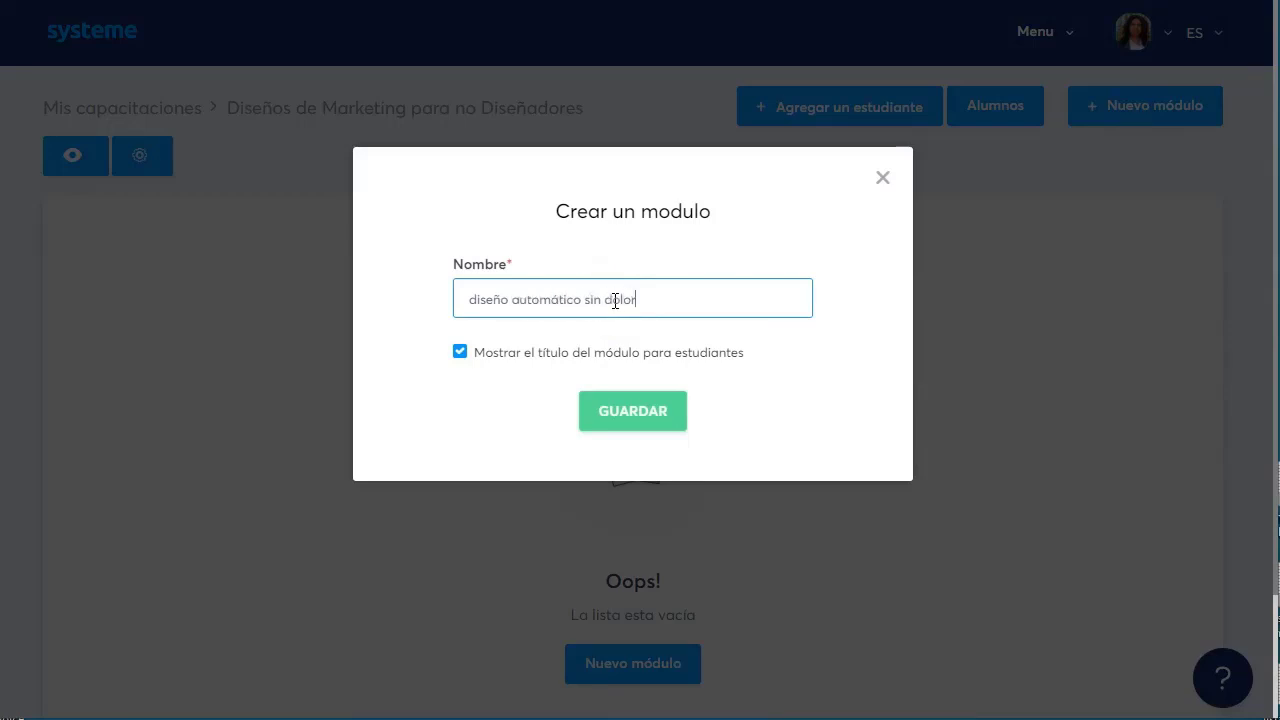
{"action": "left_click", "coordinate": [645, 405]}
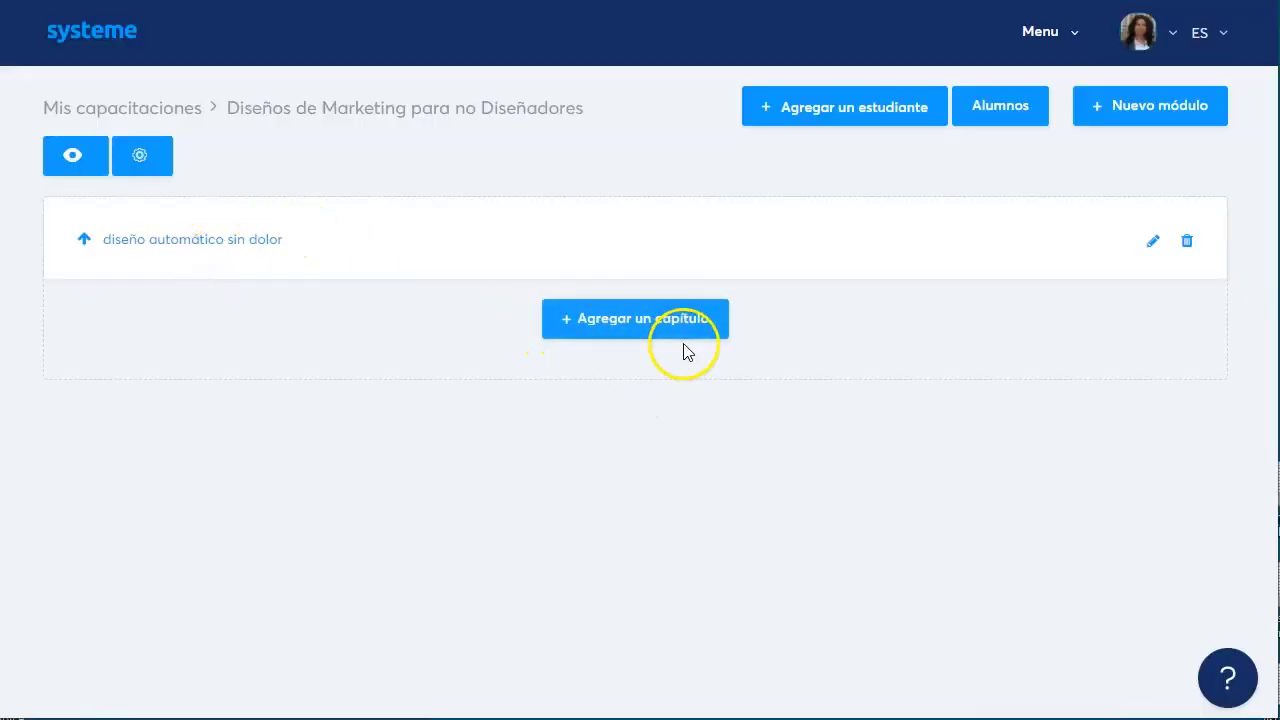
Add a chapter named "Canva MasterClass" to the module "diseño automático sin dolor" and exit its page editor
{"action": "left_click", "coordinate": [664, 318]}
{"action": "type", "text": "Canva MasterClass"}
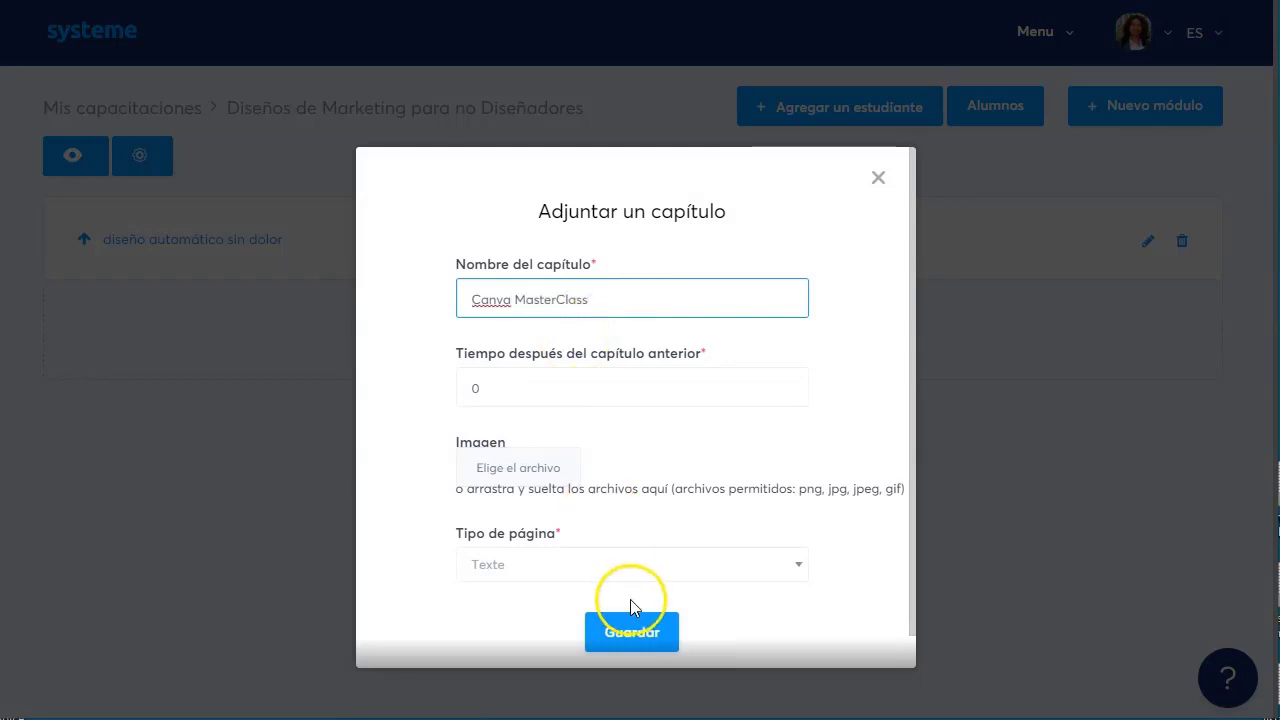
{"action": "left_click", "coordinate": [650, 632]}
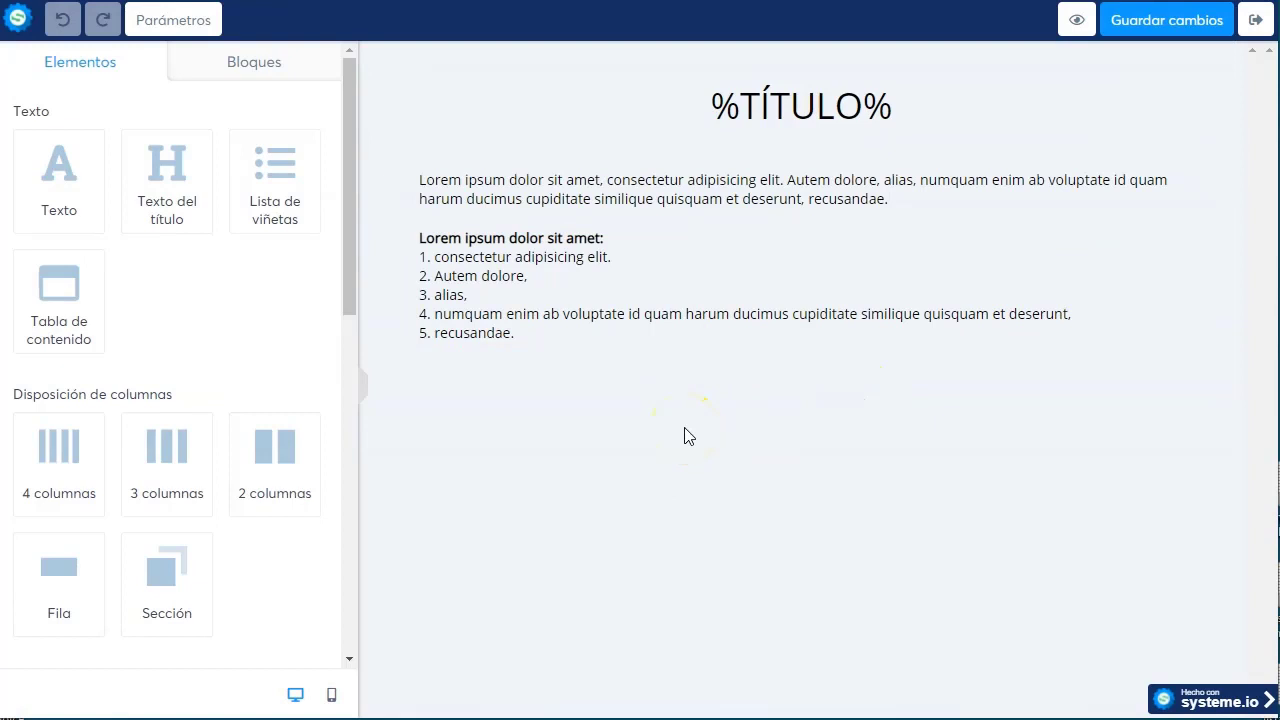
{"action": "left_click", "coordinate": [643, 468]}
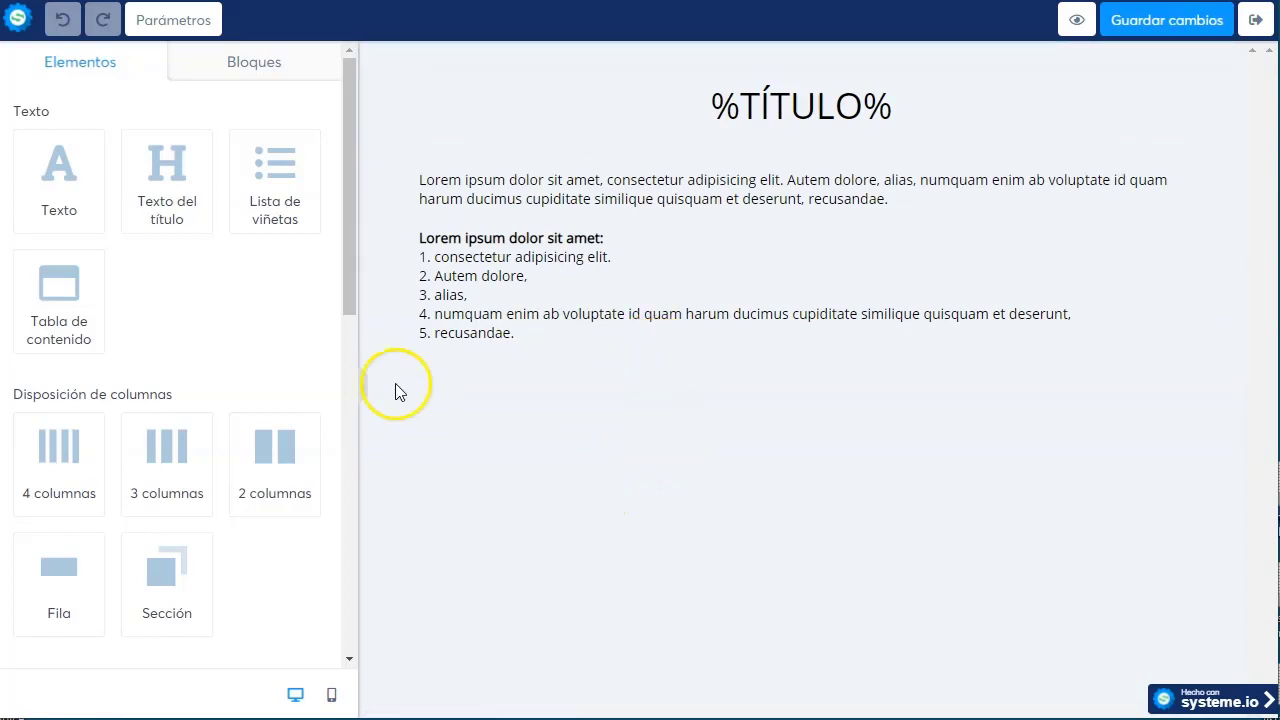
{"action": "left_click", "coordinate": [1252, 22]}
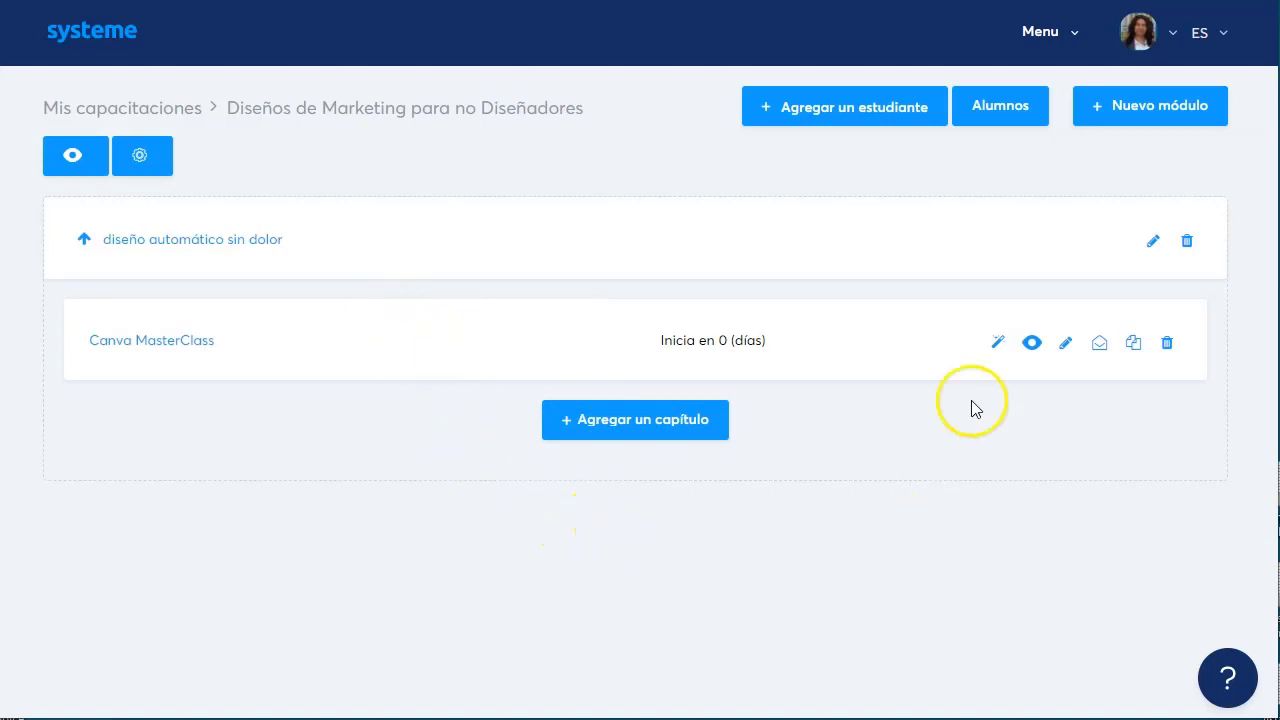
Go to the Mercado under Panel de control and look through its list of affiliate offers
{"action": "left_click", "coordinate": [1071, 40]}
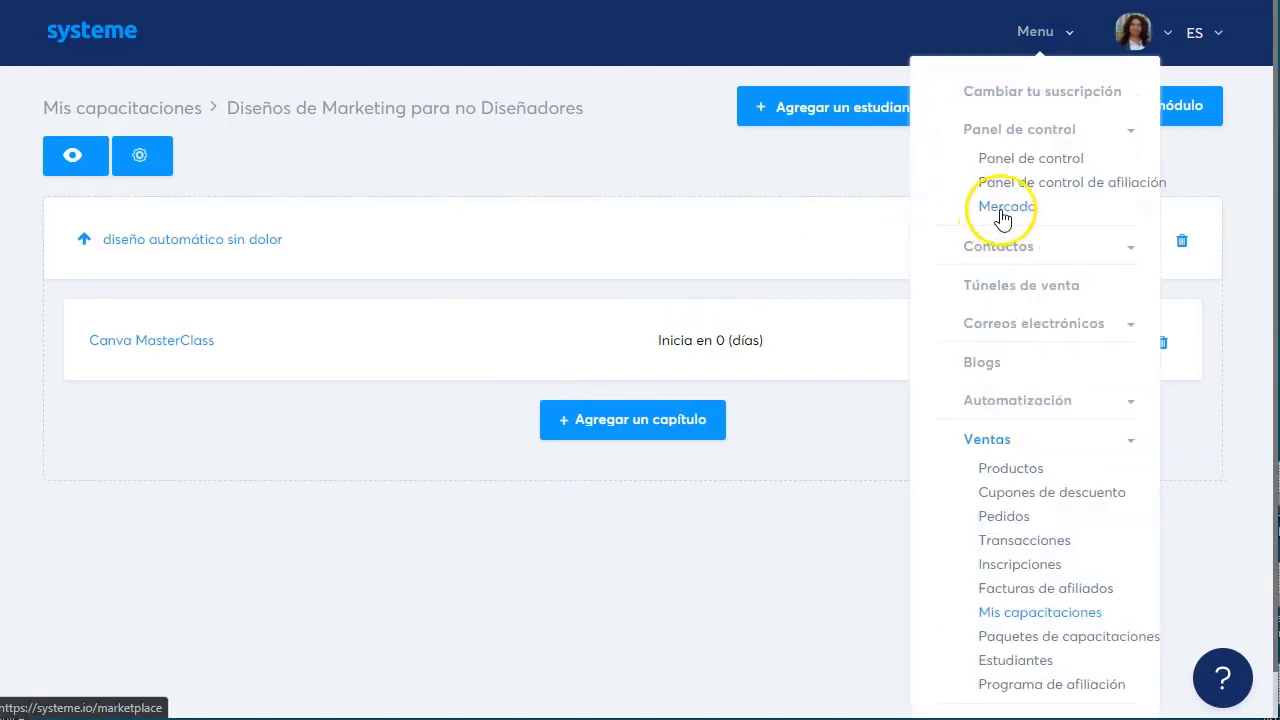
{"action": "left_click", "coordinate": [1018, 207]}
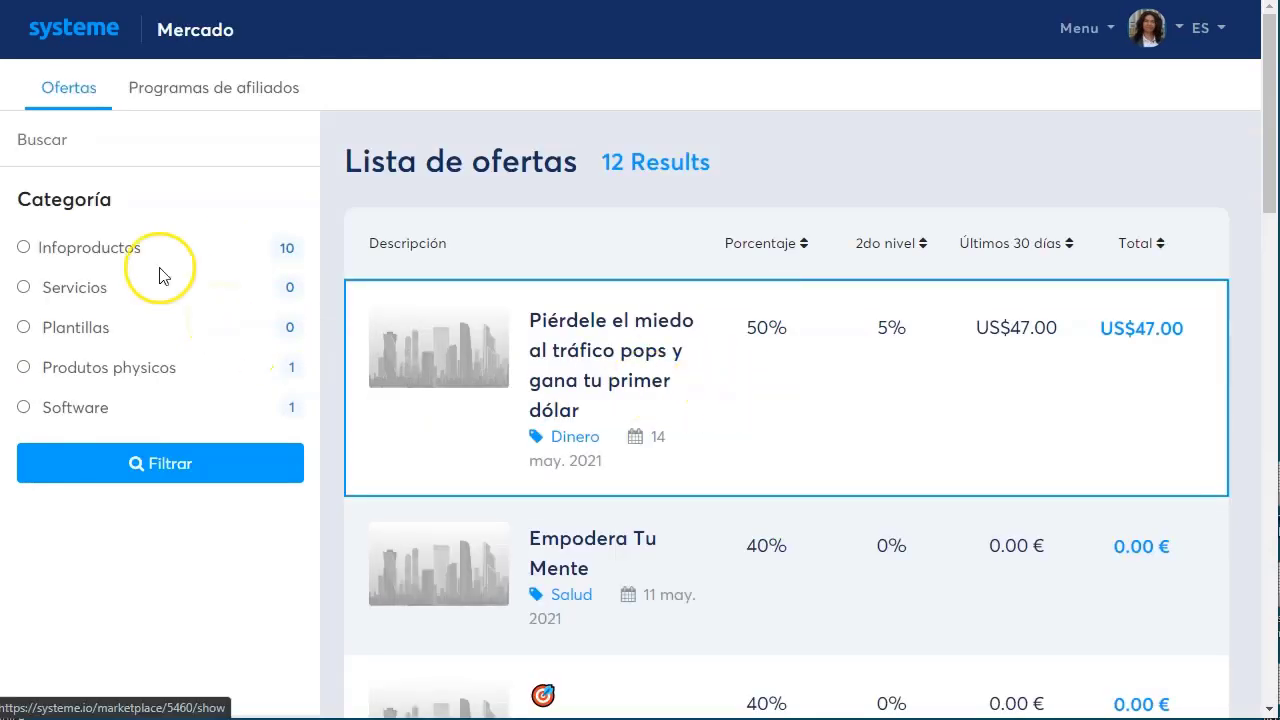
{"action": "scroll", "coordinate": [626, 383], "scroll_direction": "down", "scroll_amount": 2}
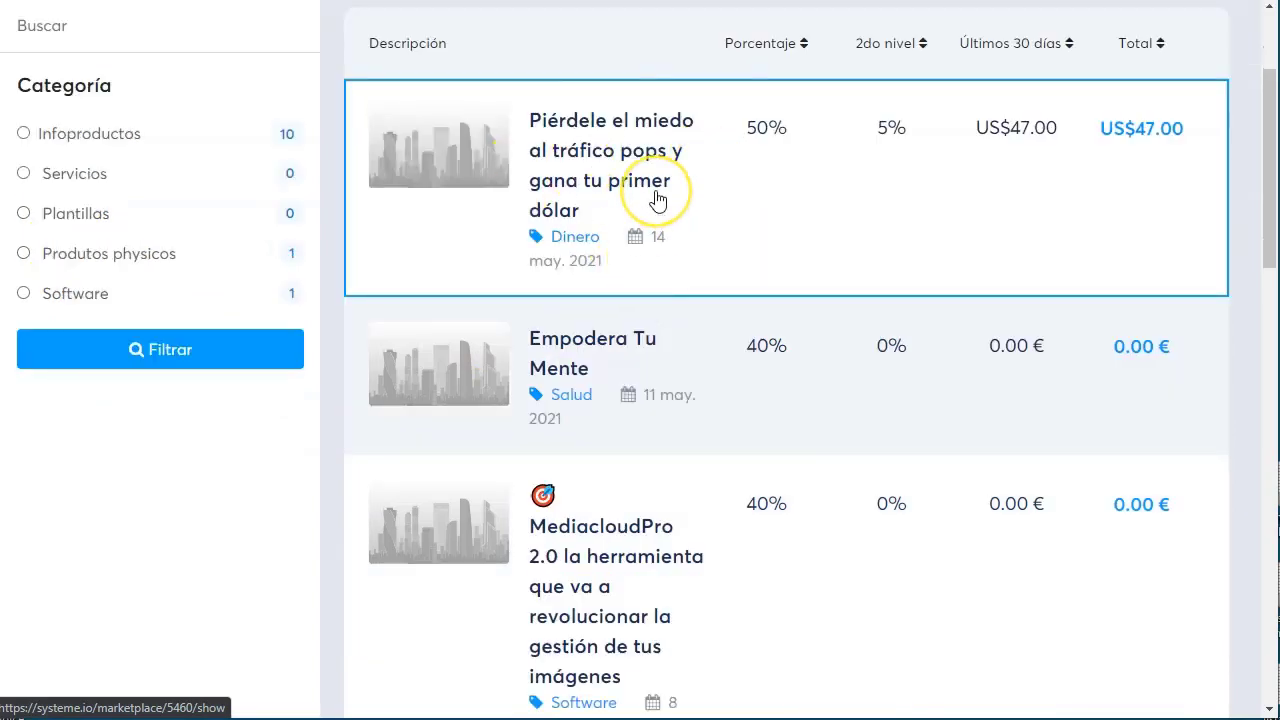
{"action": "scroll", "coordinate": [657, 201], "scroll_direction": "down", "scroll_amount": 10}
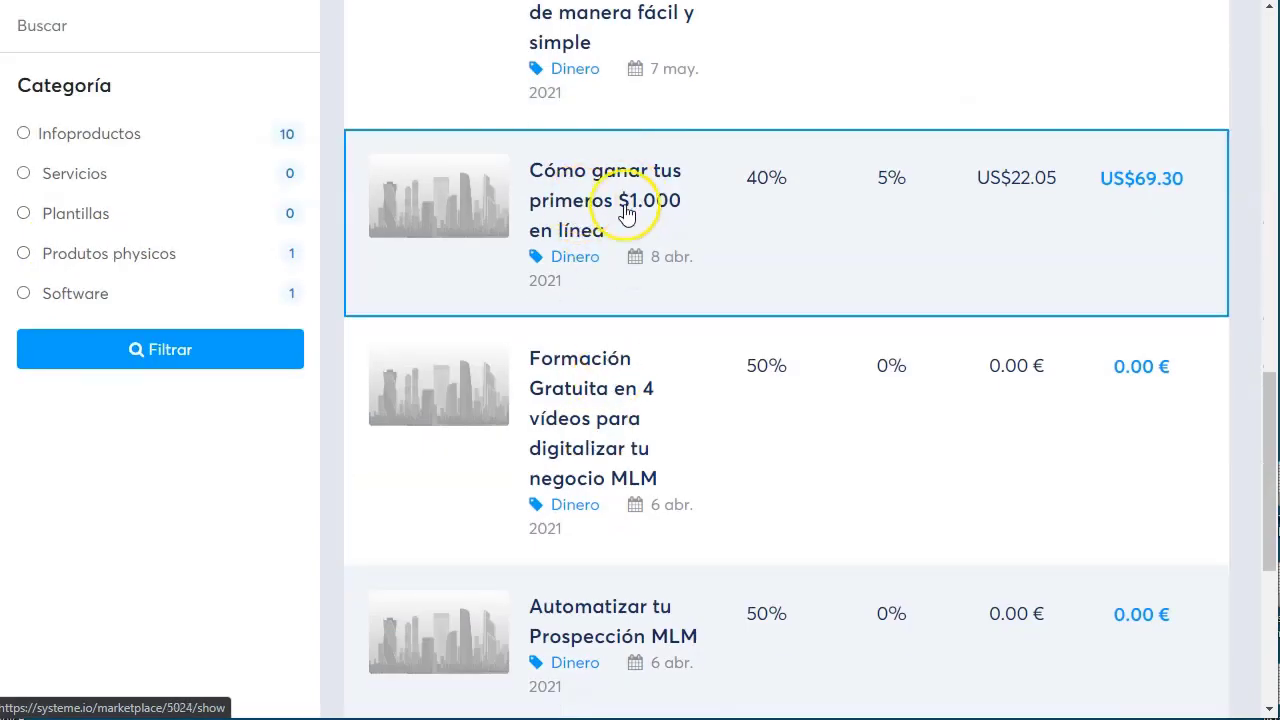
{"action": "scroll", "coordinate": [666, 423], "scroll_direction": "down", "scroll_amount": 3}
{"action": "scroll", "coordinate": [630, 368], "scroll_direction": "down", "scroll_amount": 2}
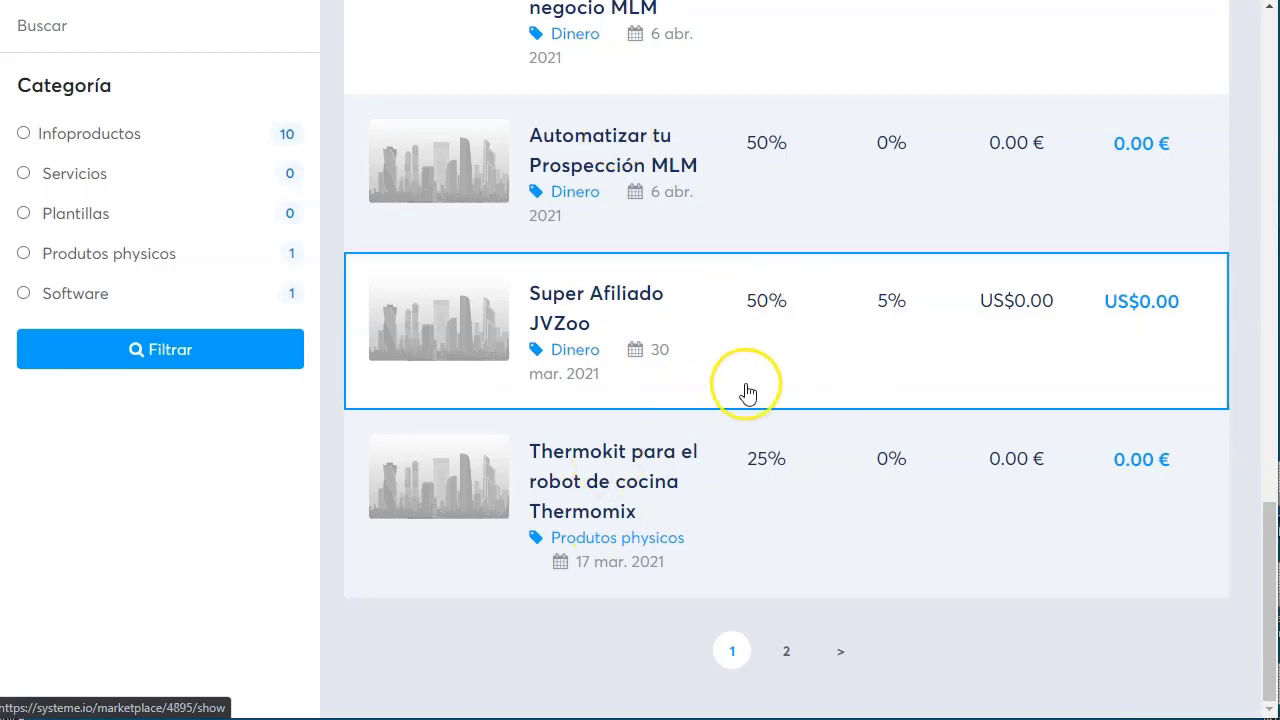
{"action": "scroll", "coordinate": [745, 392], "scroll_direction": "up", "scroll_amount": 7}
{"action": "scroll", "coordinate": [745, 392], "scroll_direction": "up", "scroll_amount": 5}
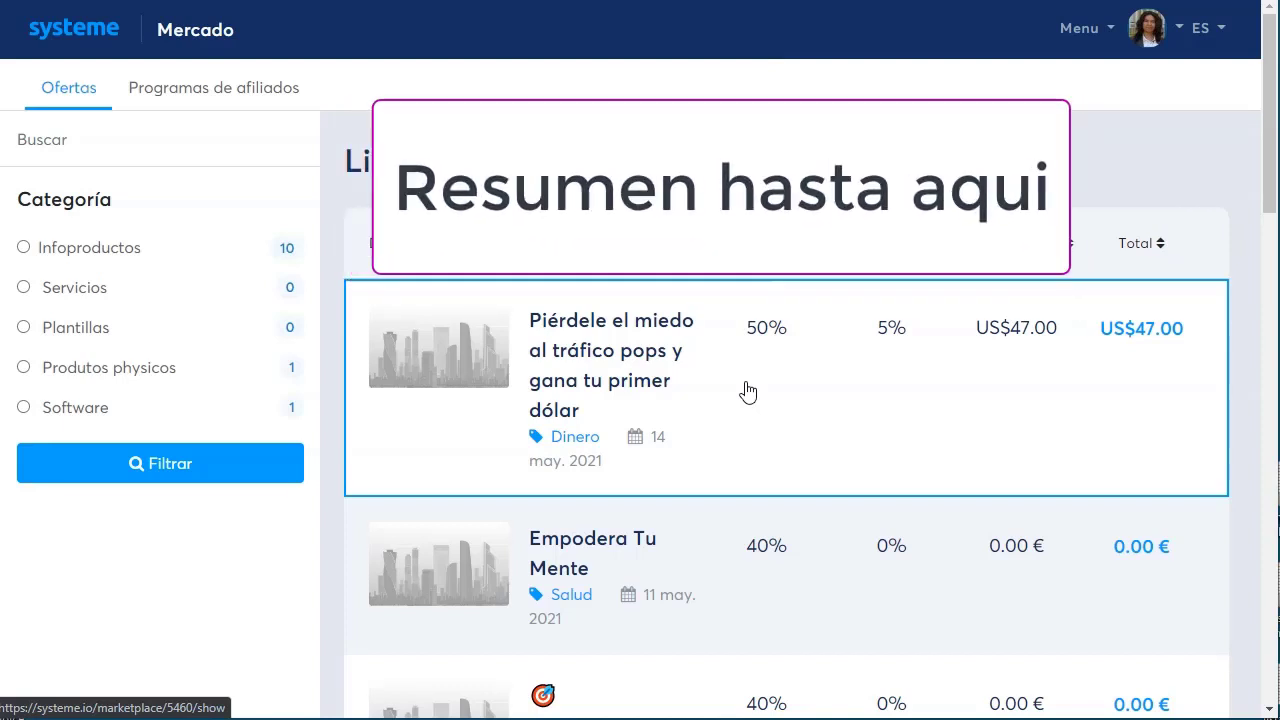
{"action": "left_click", "coordinate": [754, 391]}
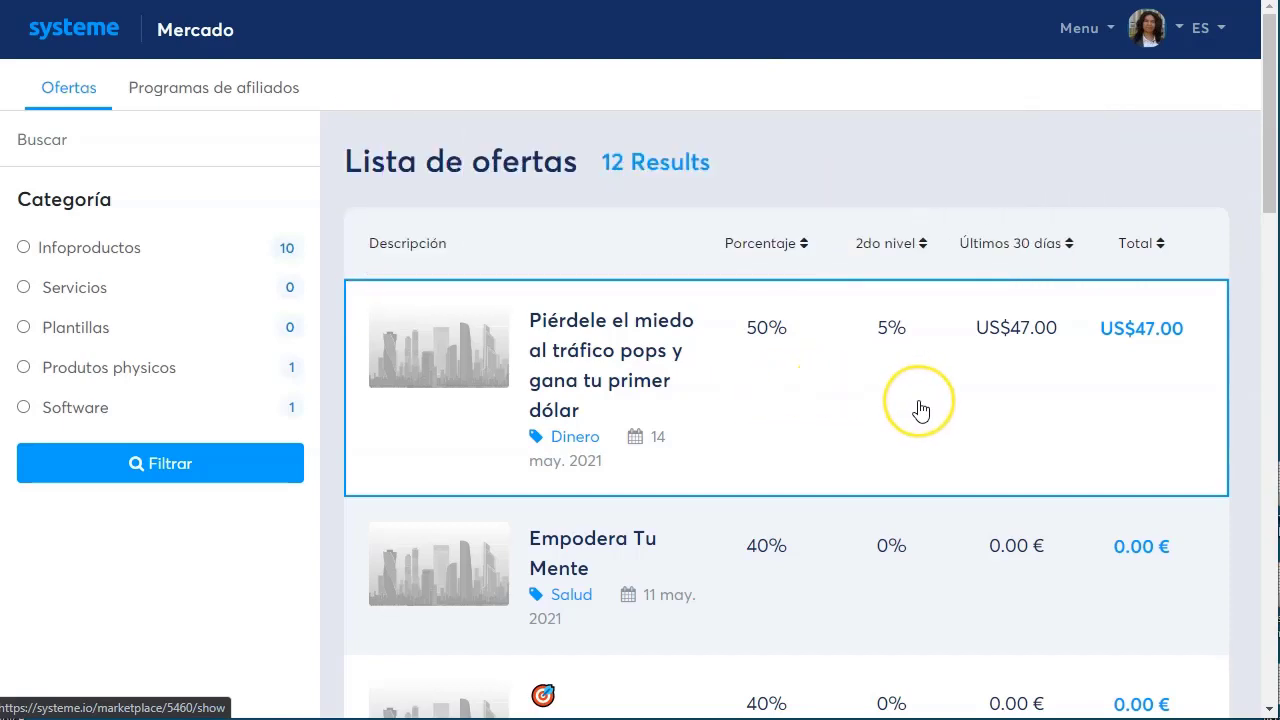
{"action": "left_click", "coordinate": [809, 422]}
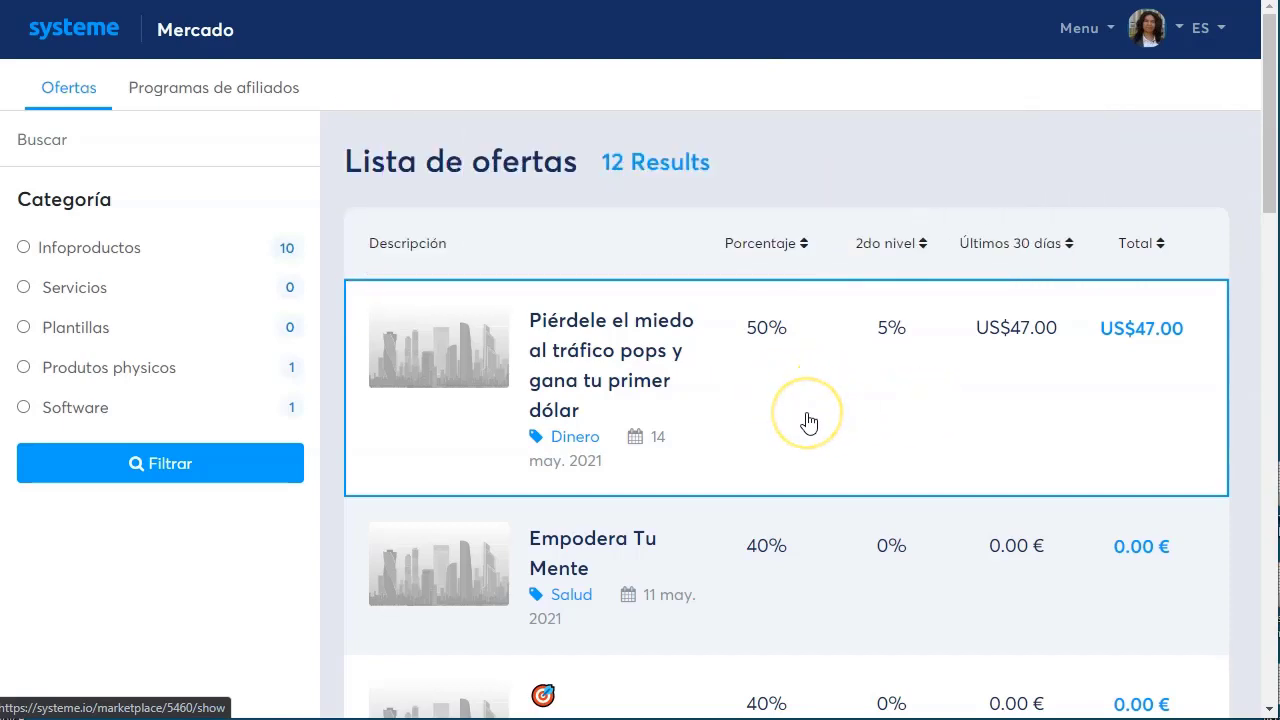
{"action": "left_click", "coordinate": [1082, 28]}
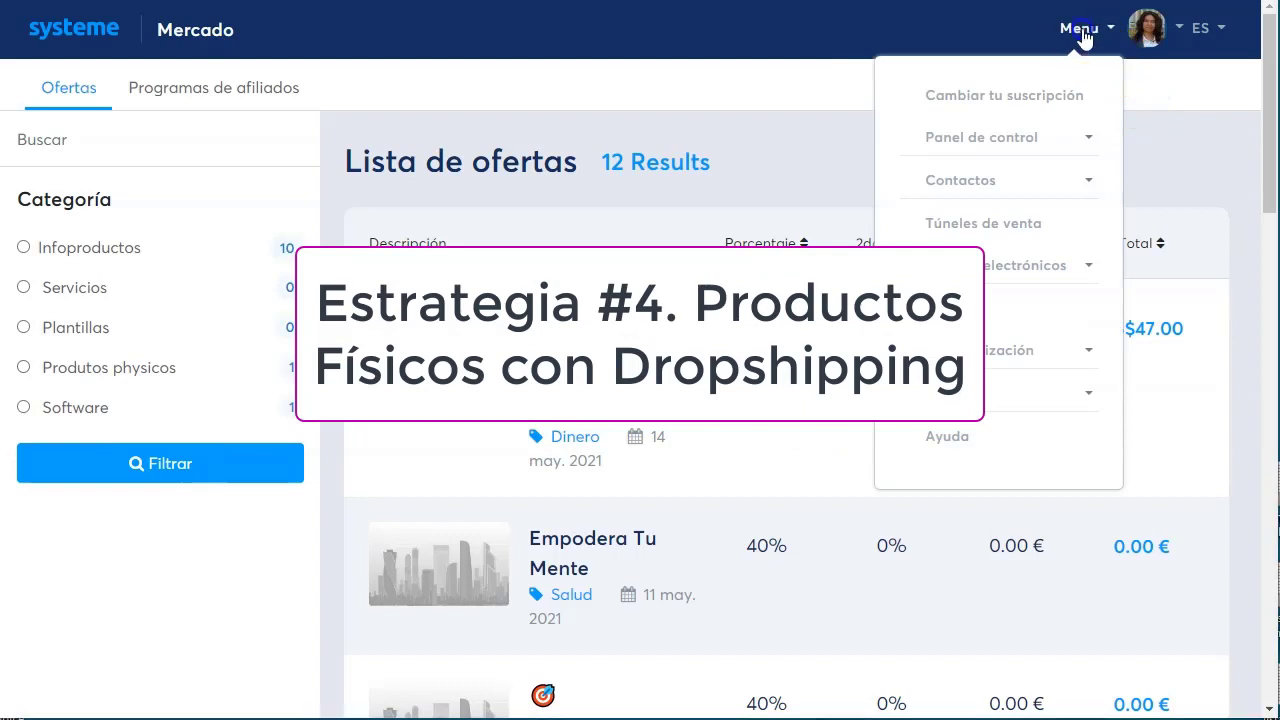
{"action": "left_click", "coordinate": [1130, 172]}
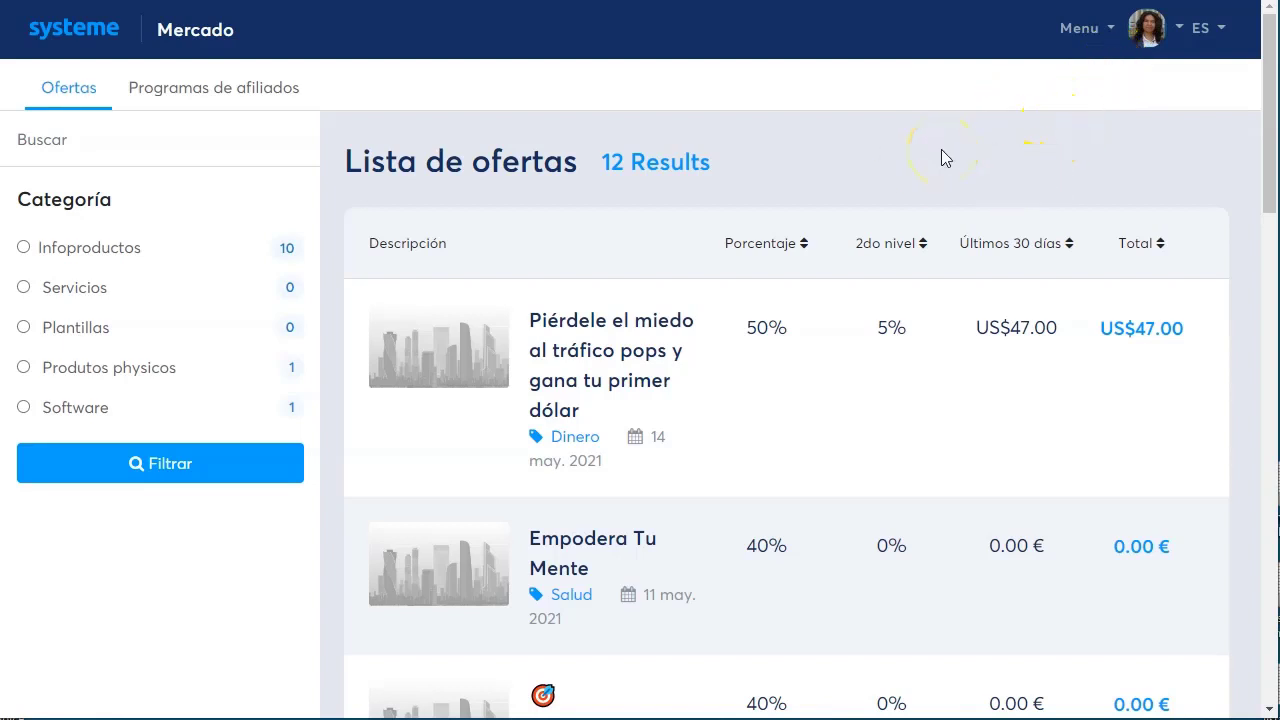
Go to Productos under Ventas
{"action": "left_click", "coordinate": [1110, 32]}
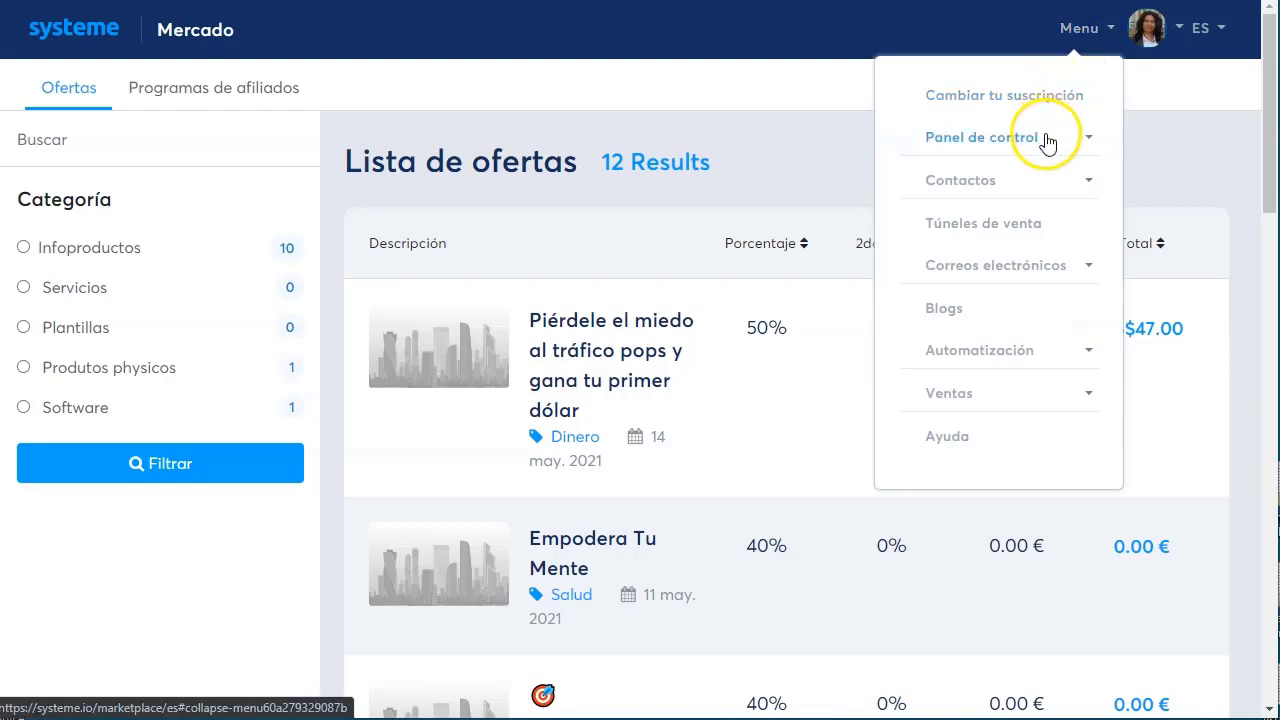
{"action": "left_click", "coordinate": [1090, 140]}
{"action": "scroll", "coordinate": [1006, 214], "scroll_direction": "down", "scroll_amount": 4}
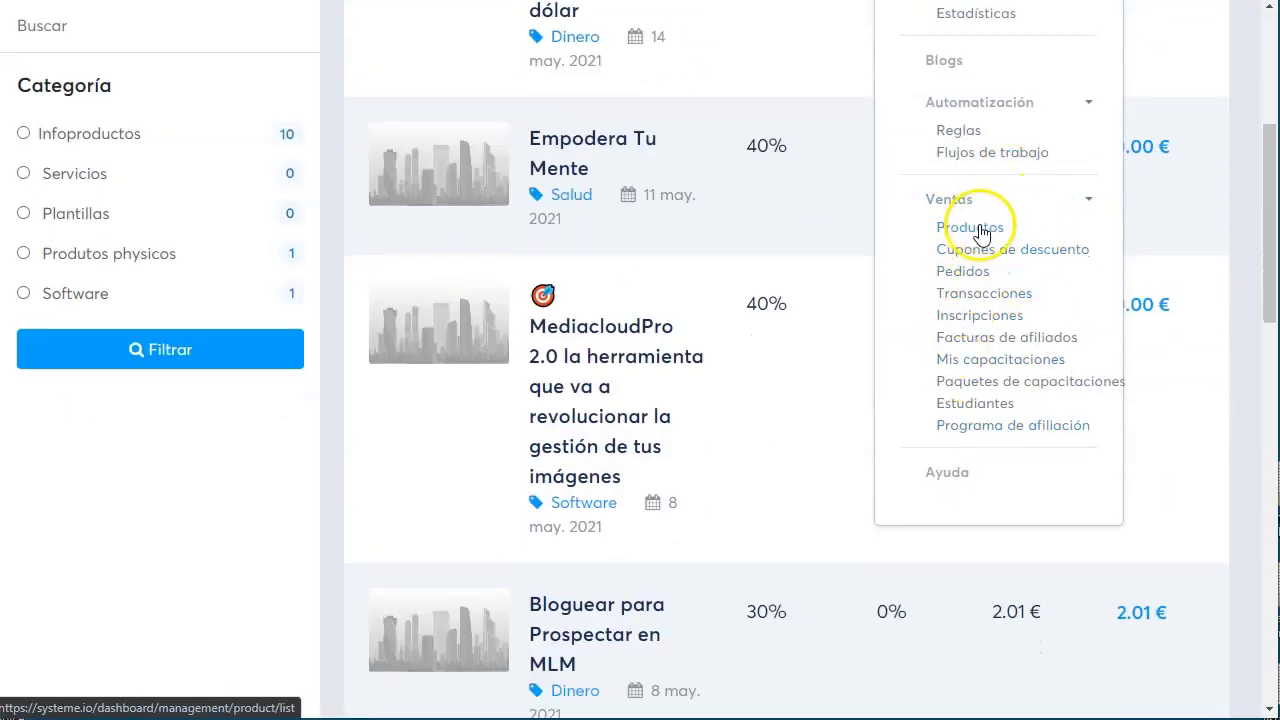
{"action": "left_click", "coordinate": [979, 232]}
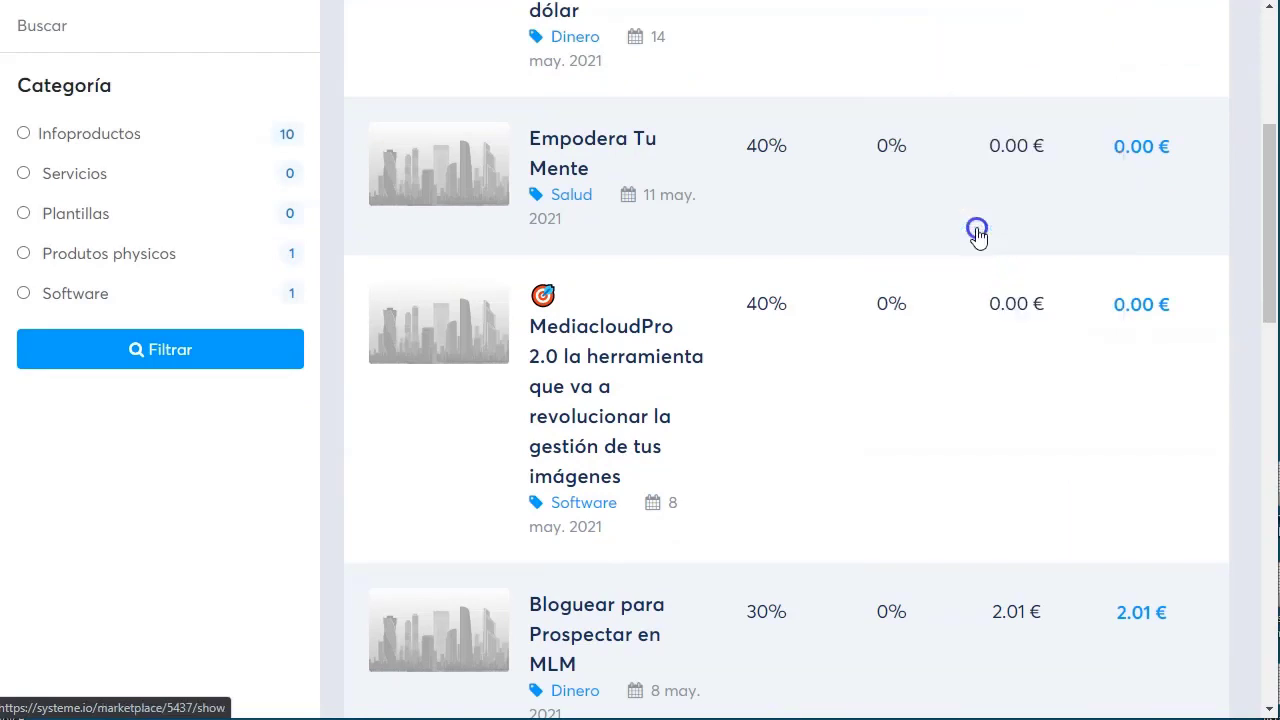
Create a new product named "relojes con alma" with an IVA of 50%
{"action": "left_click", "coordinate": [1180, 107]}
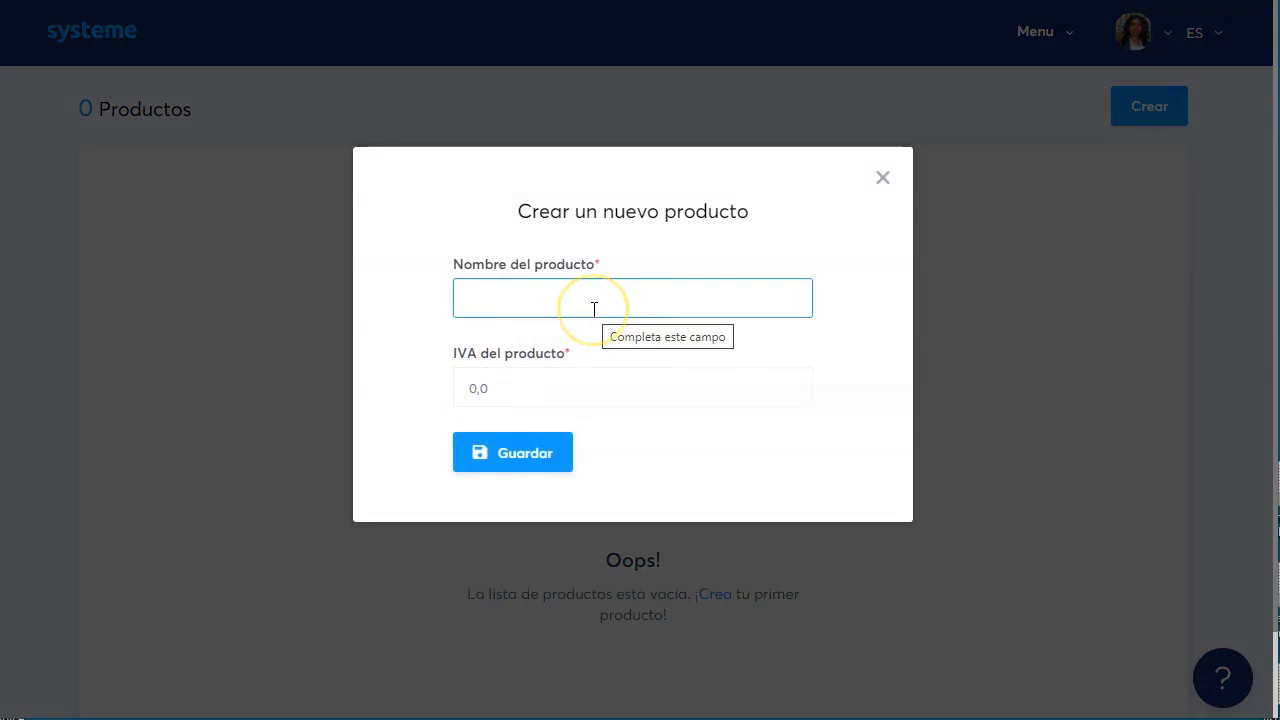
{"action": "type", "text": "reloje"}
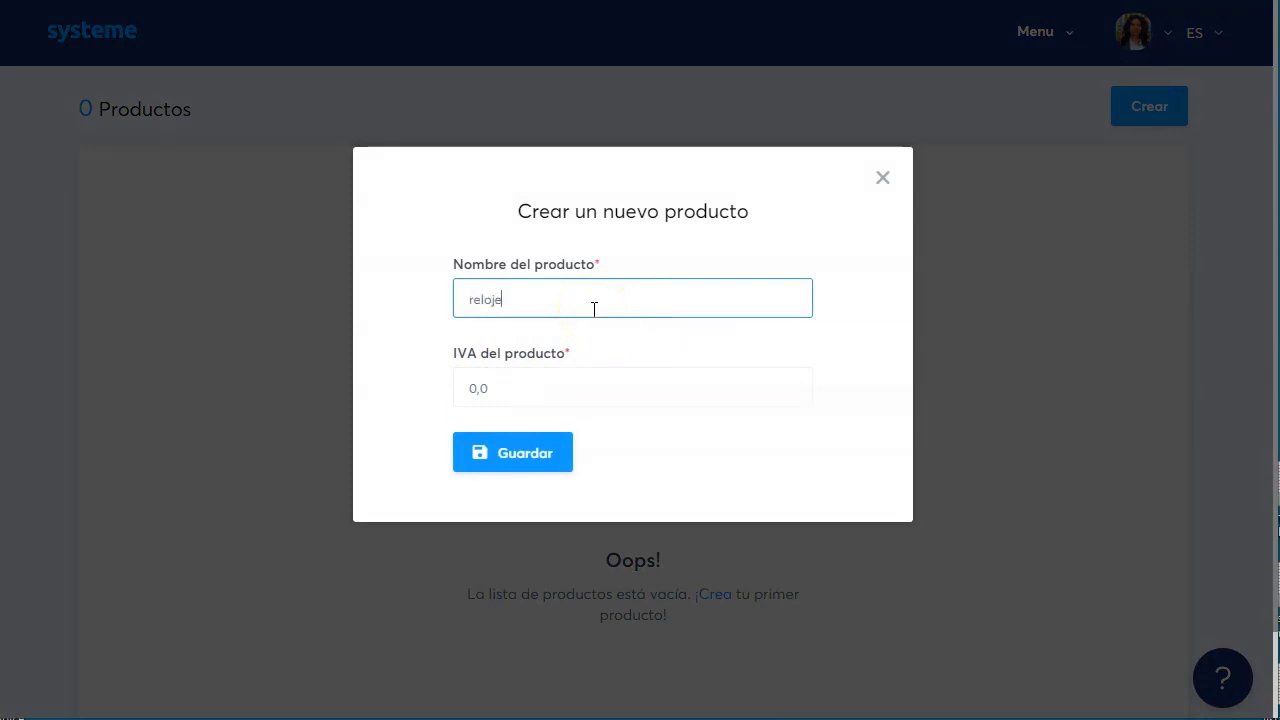
{"action": "type", "text": "s con almo"}
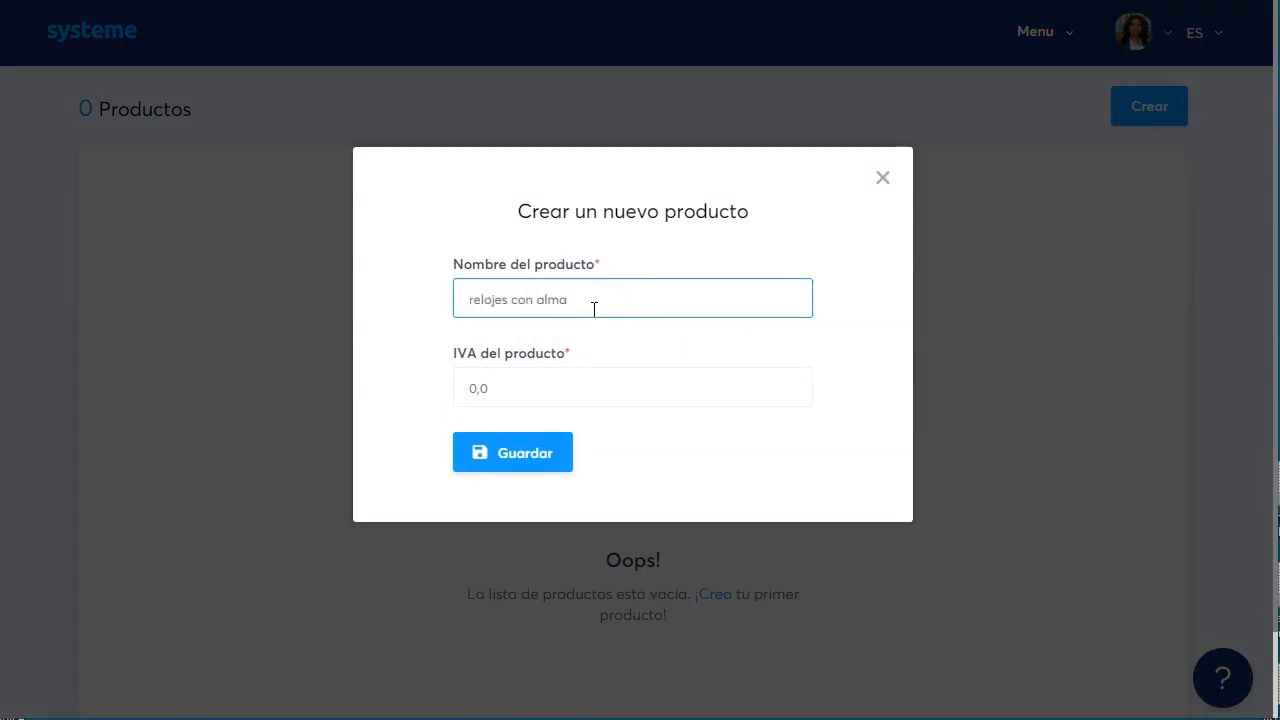
{"action": "left_click_drag", "start_coordinate": [517, 397], "coordinate": [420, 394]}
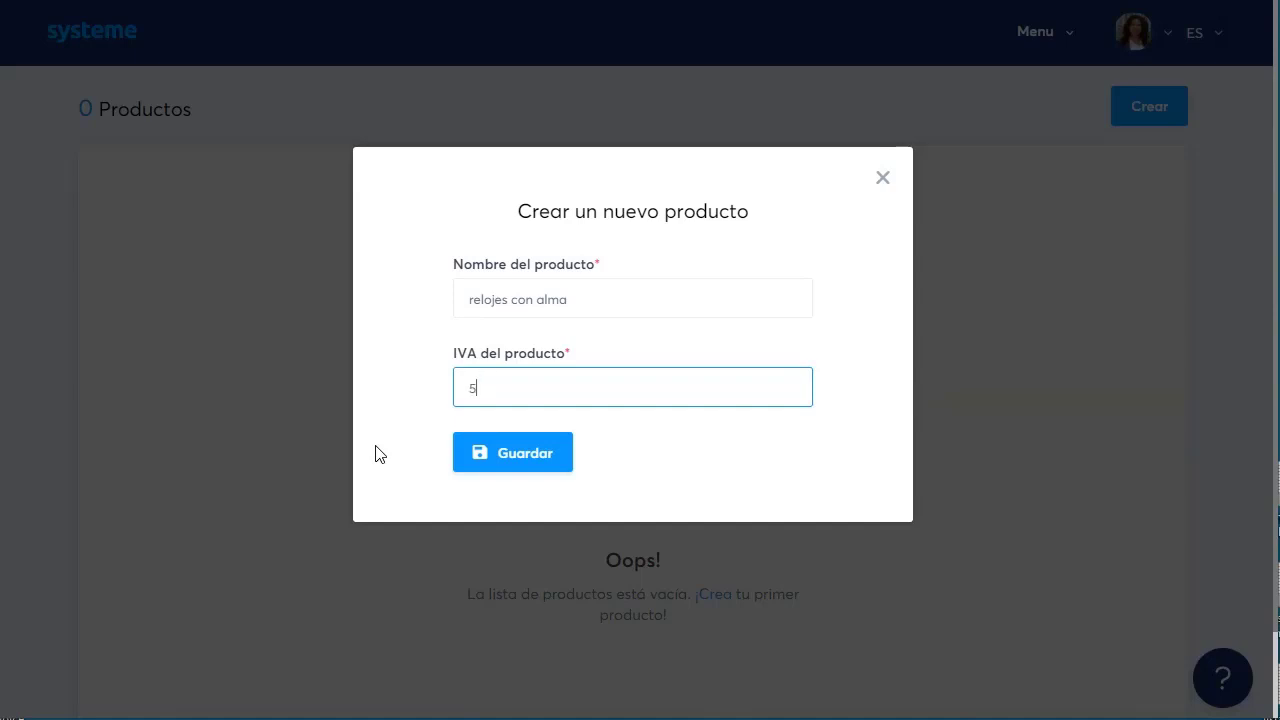
{"action": "left_click", "coordinate": [560, 458]}
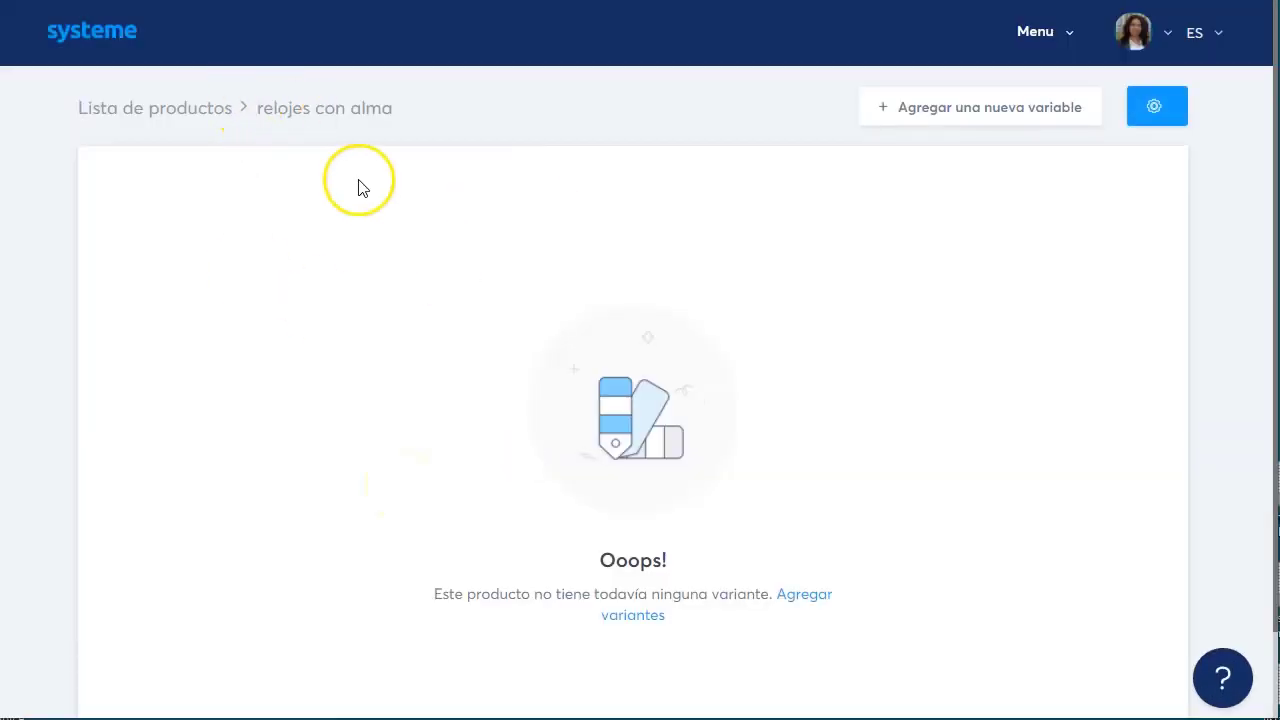
Add a variable named "color" to the product "relojes con alma"
{"action": "scroll", "coordinate": [388, 298], "scroll_direction": "down", "scroll_amount": 1}
{"action": "left_click", "coordinate": [819, 501]}
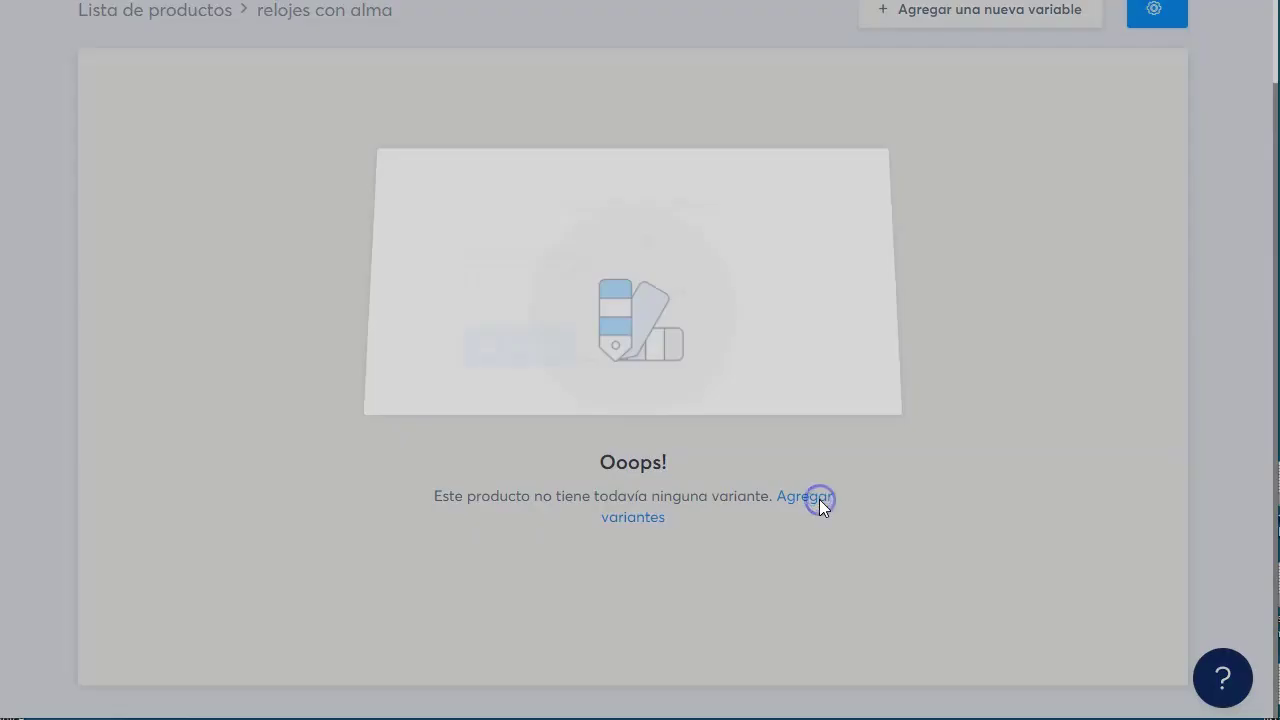
{"action": "left_click", "coordinate": [574, 298]}
{"action": "type", "text": "color"}
{"action": "left_click", "coordinate": [537, 363]}
Add a second variable named "hombre/mujer" to the product and return to the product list
{"action": "left_click", "coordinate": [628, 335]}
{"action": "left_click", "coordinate": [628, 333]}
{"action": "left_click", "coordinate": [543, 301]}
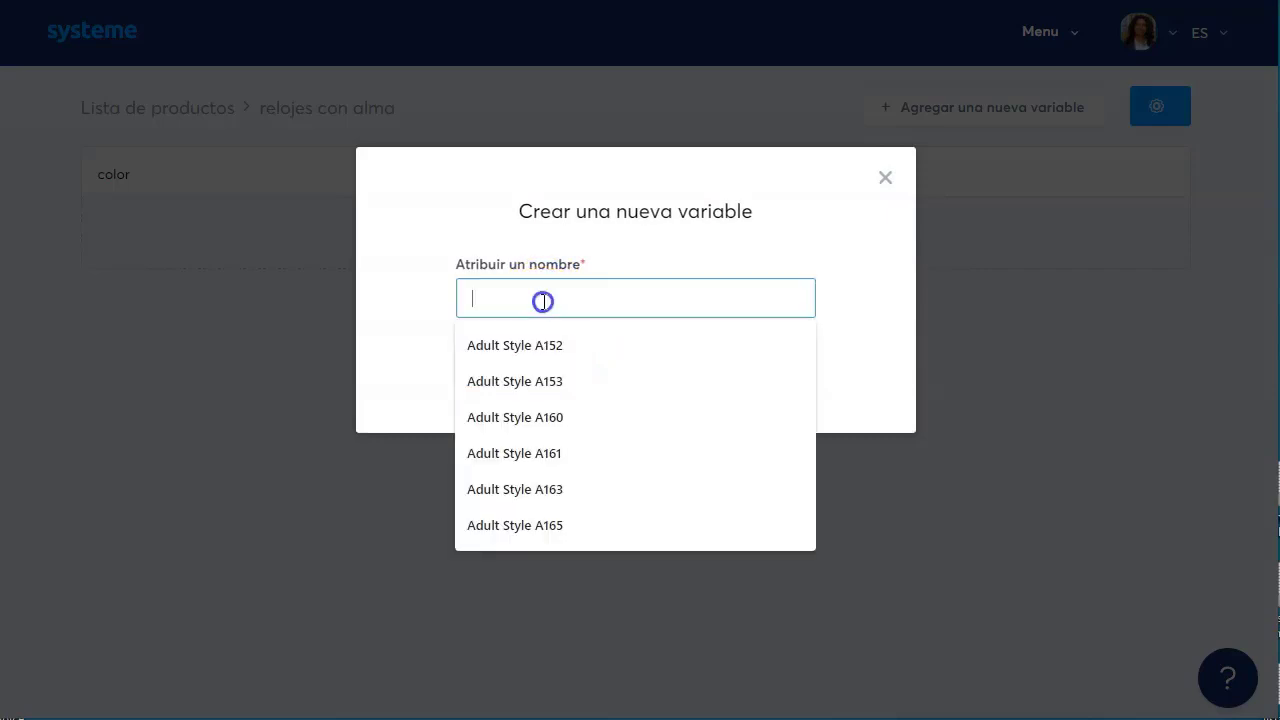
{"action": "type", "text": "hombre/mujer"}
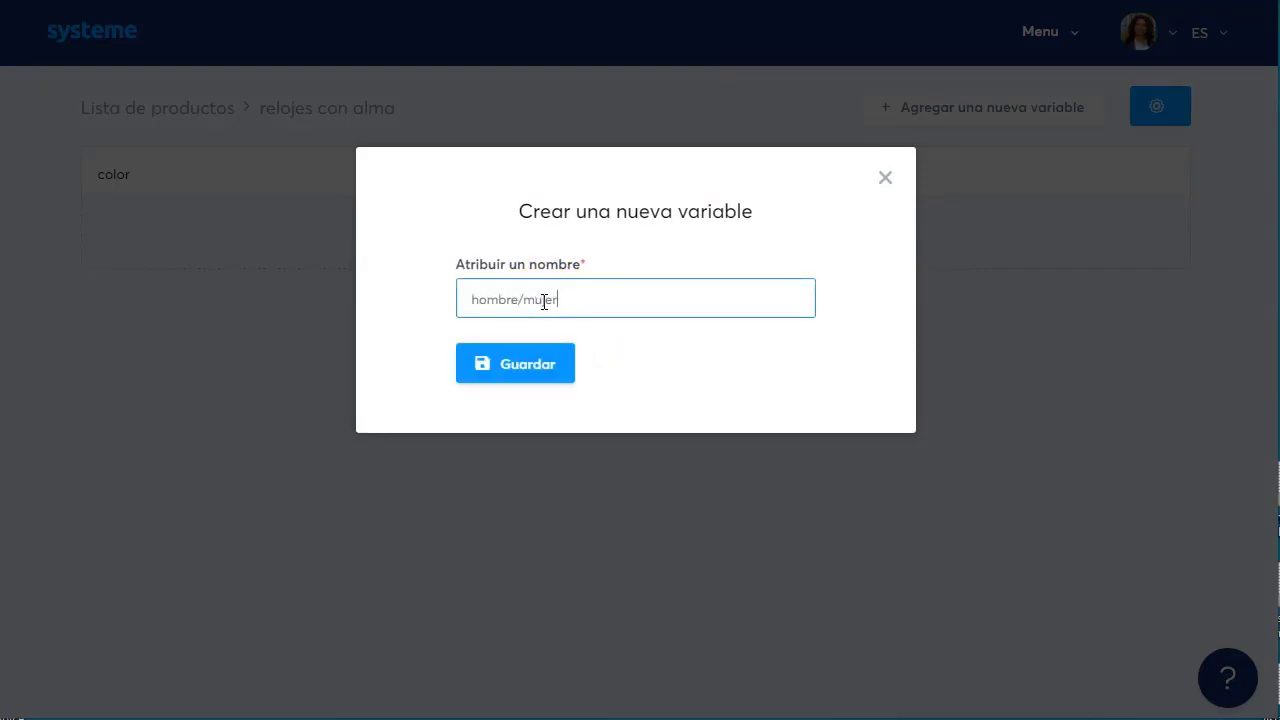
{"action": "left_click", "coordinate": [530, 366]}
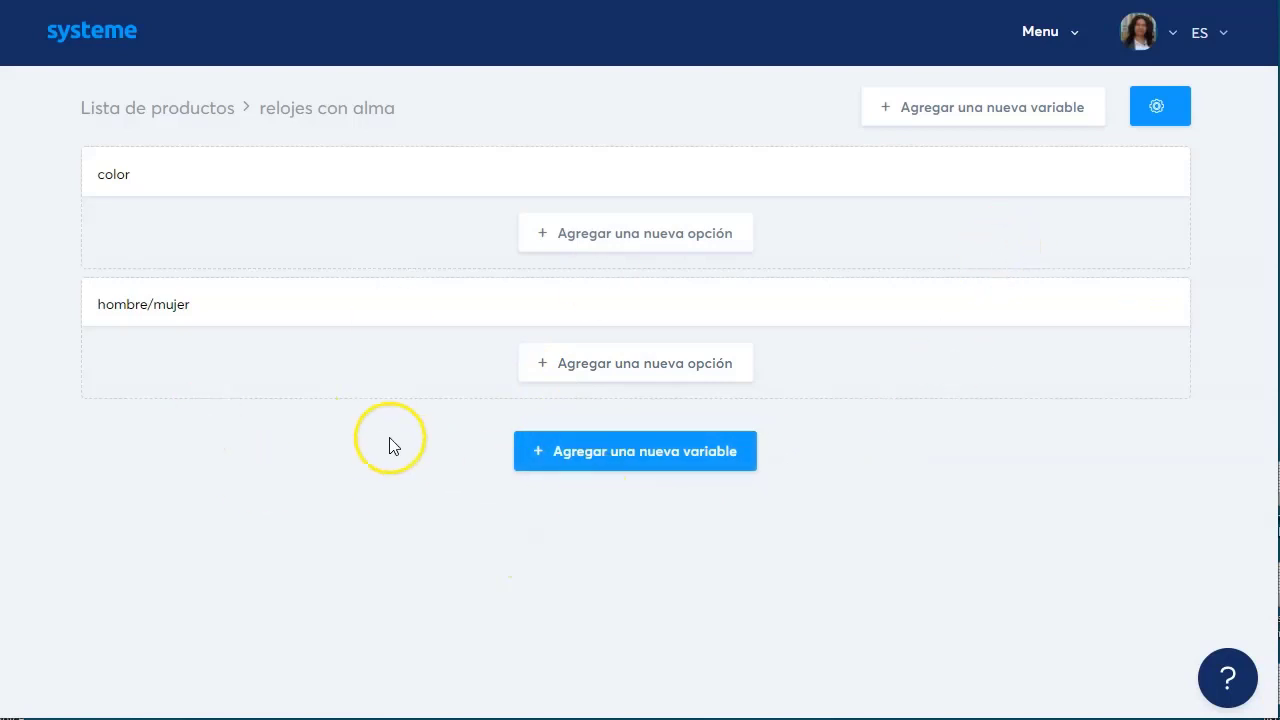
{"action": "left_click", "coordinate": [175, 110]}
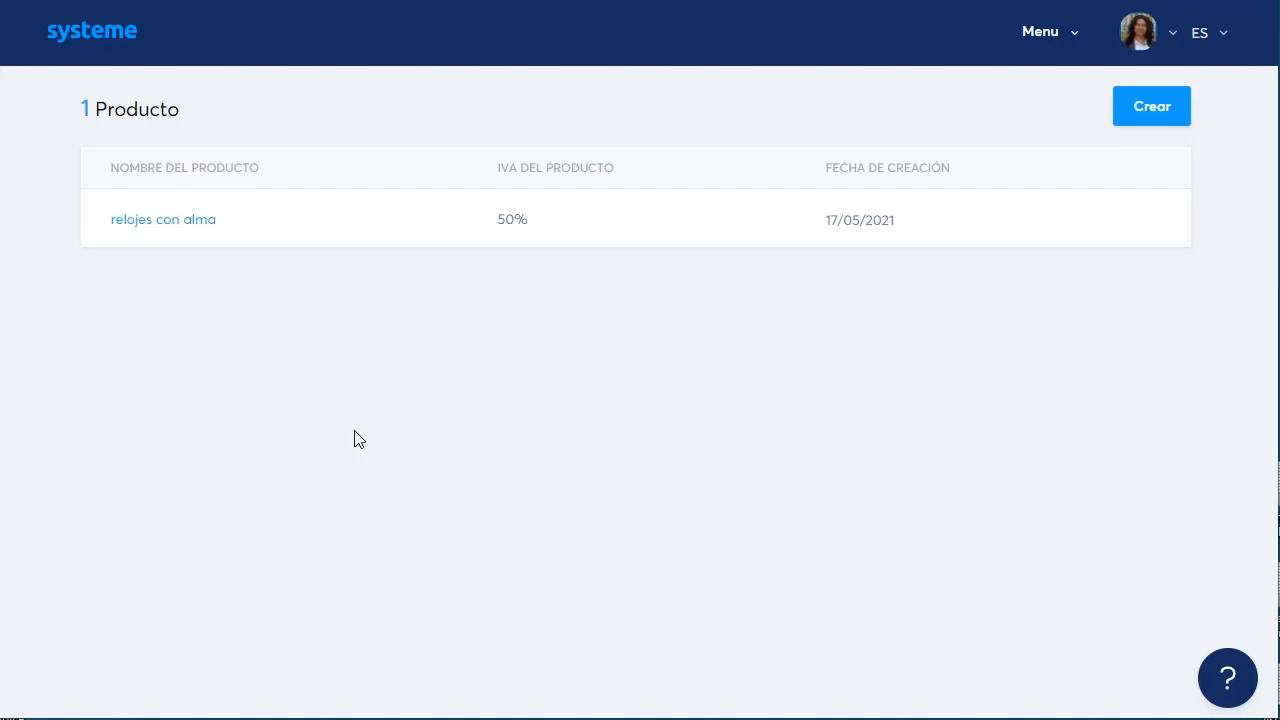
{"action": "left_click", "coordinate": [354, 445]}
{"action": "left_click", "coordinate": [389, 391]}
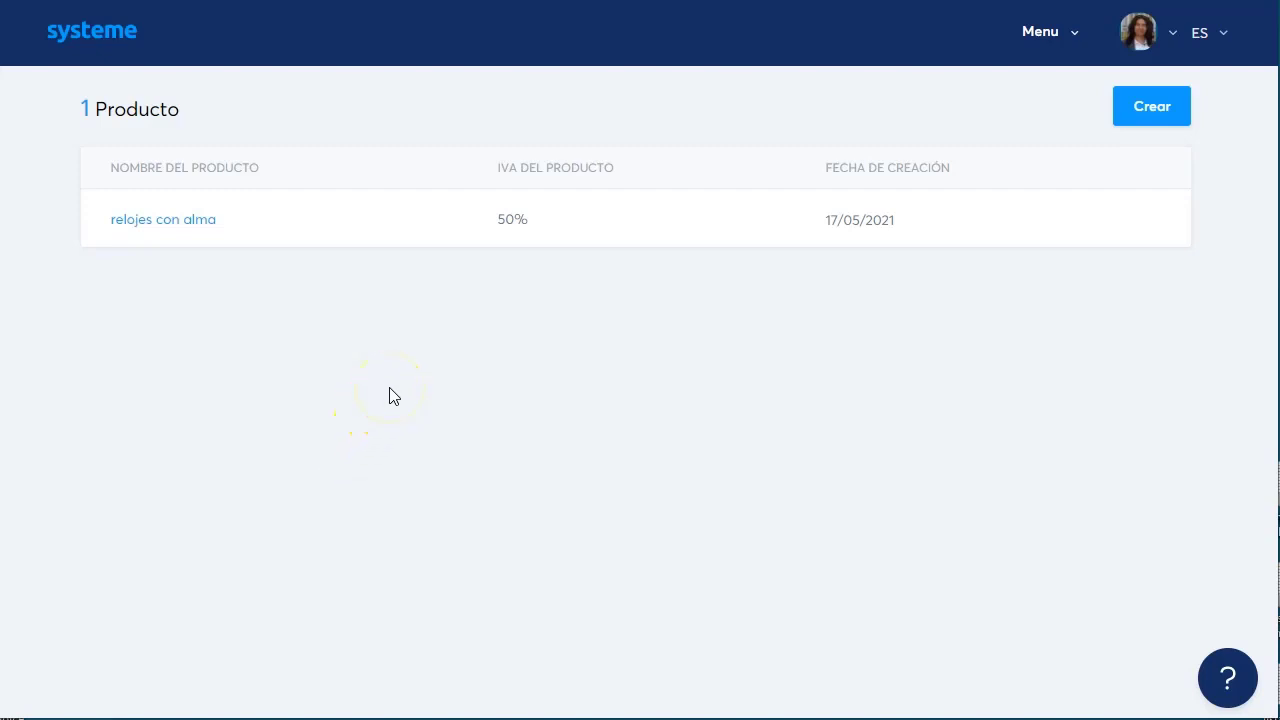